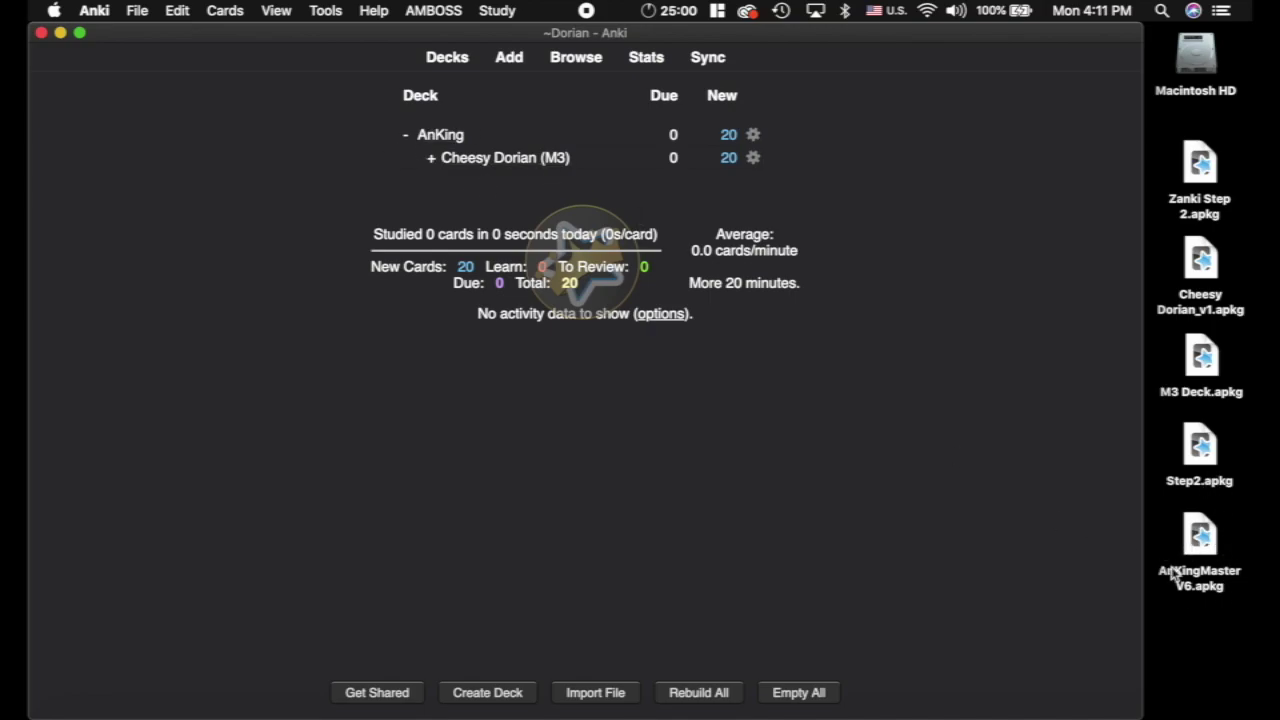
Import the AnKingMaster V6.apkg package from the desktop and dismiss the import report.
double_click(1205, 543)
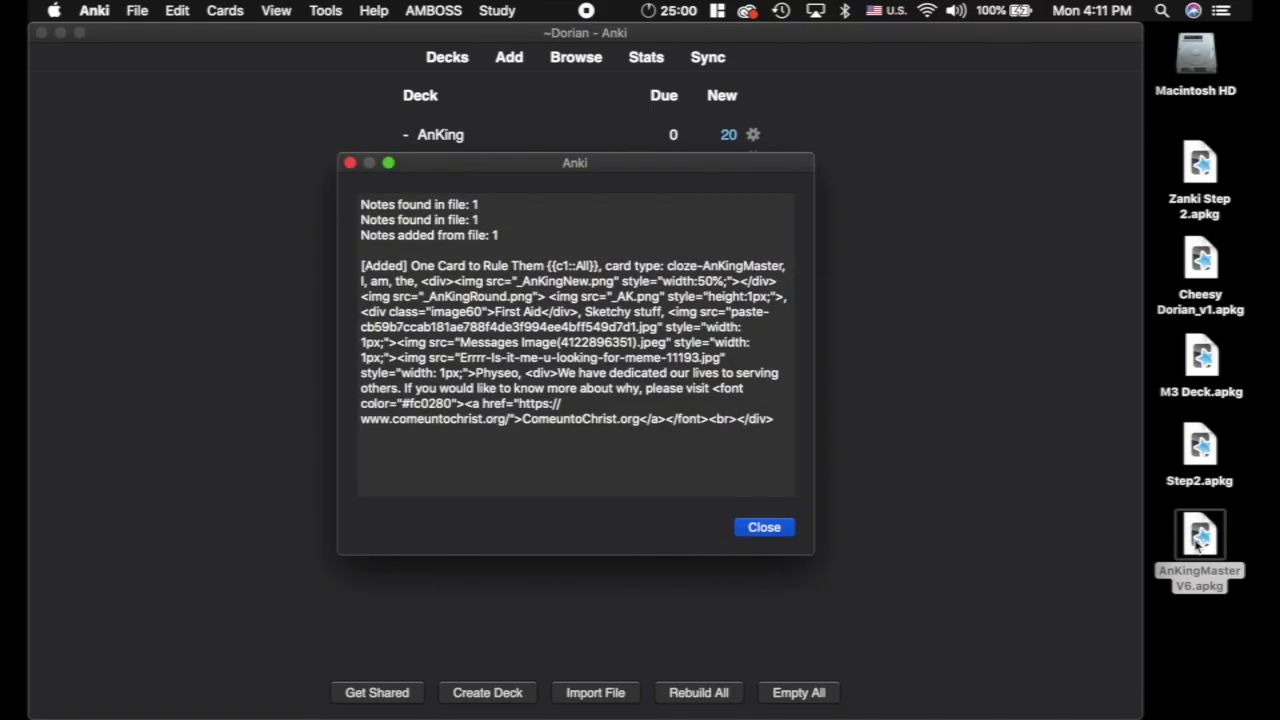
left_click(766, 536)
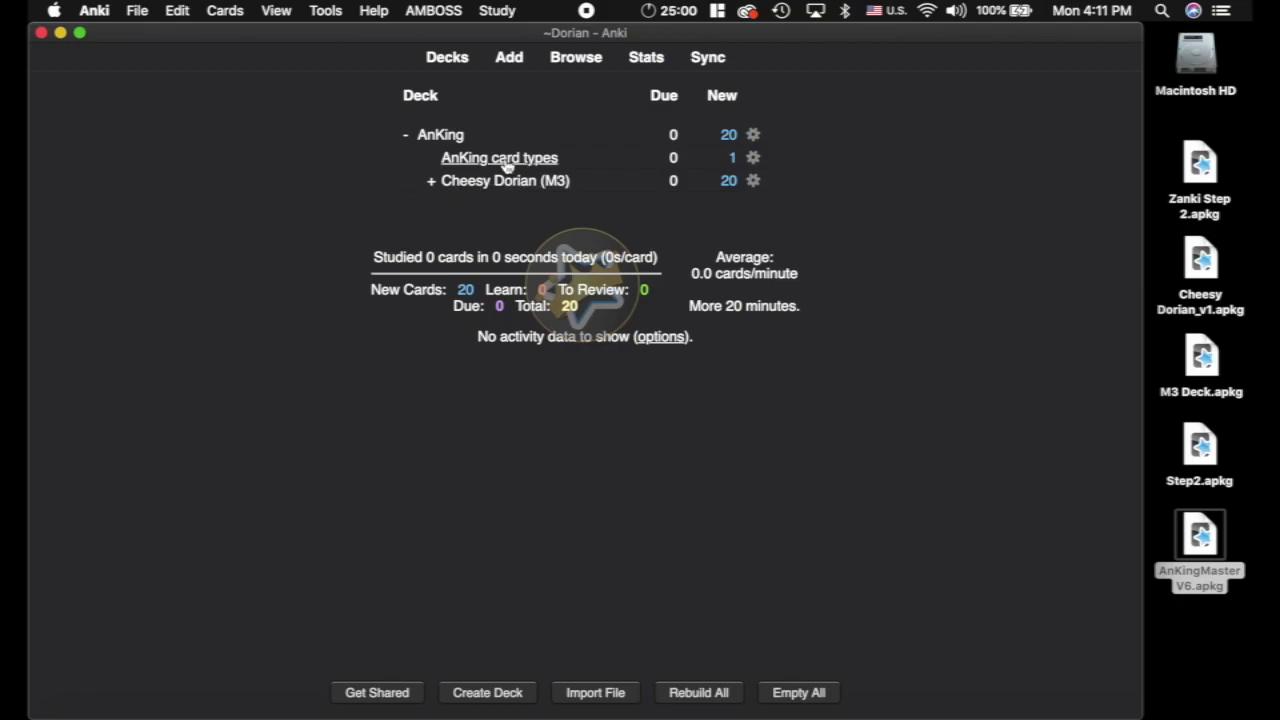
Open the Special Fields settings, examine the Text and Extra entries in the field list, and close the settings.
left_click(325, 10)
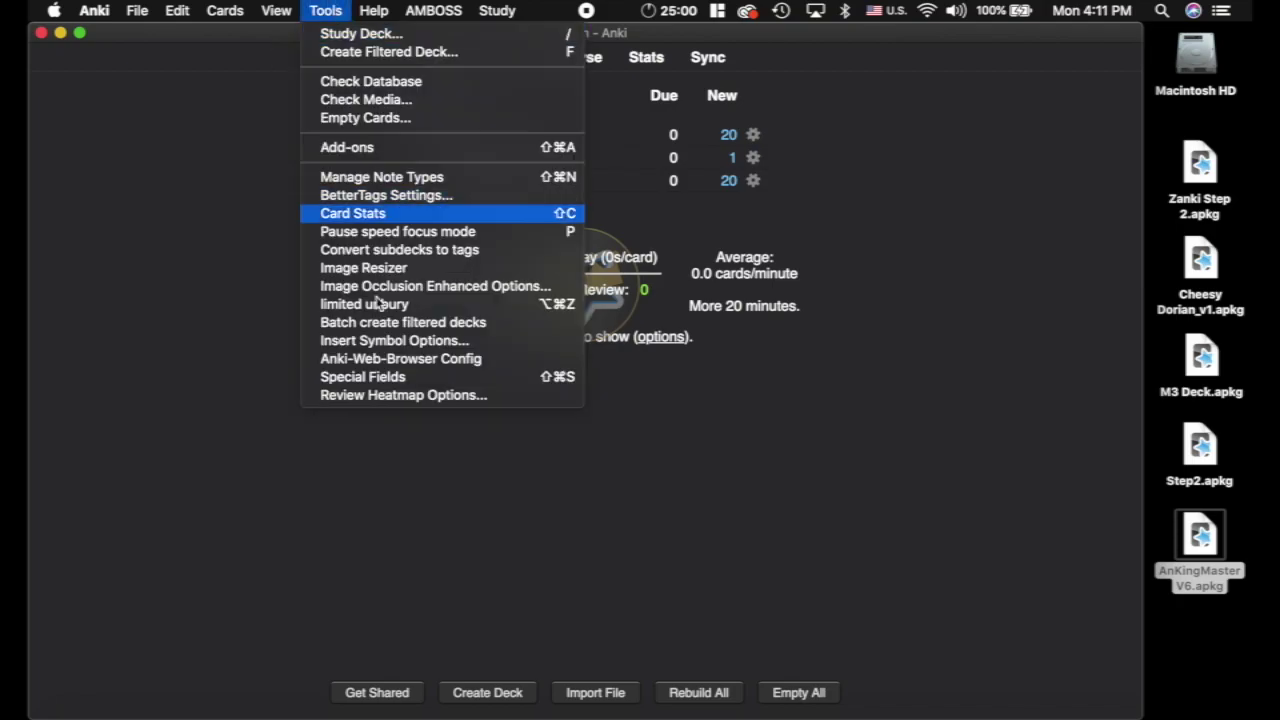
left_click(414, 378)
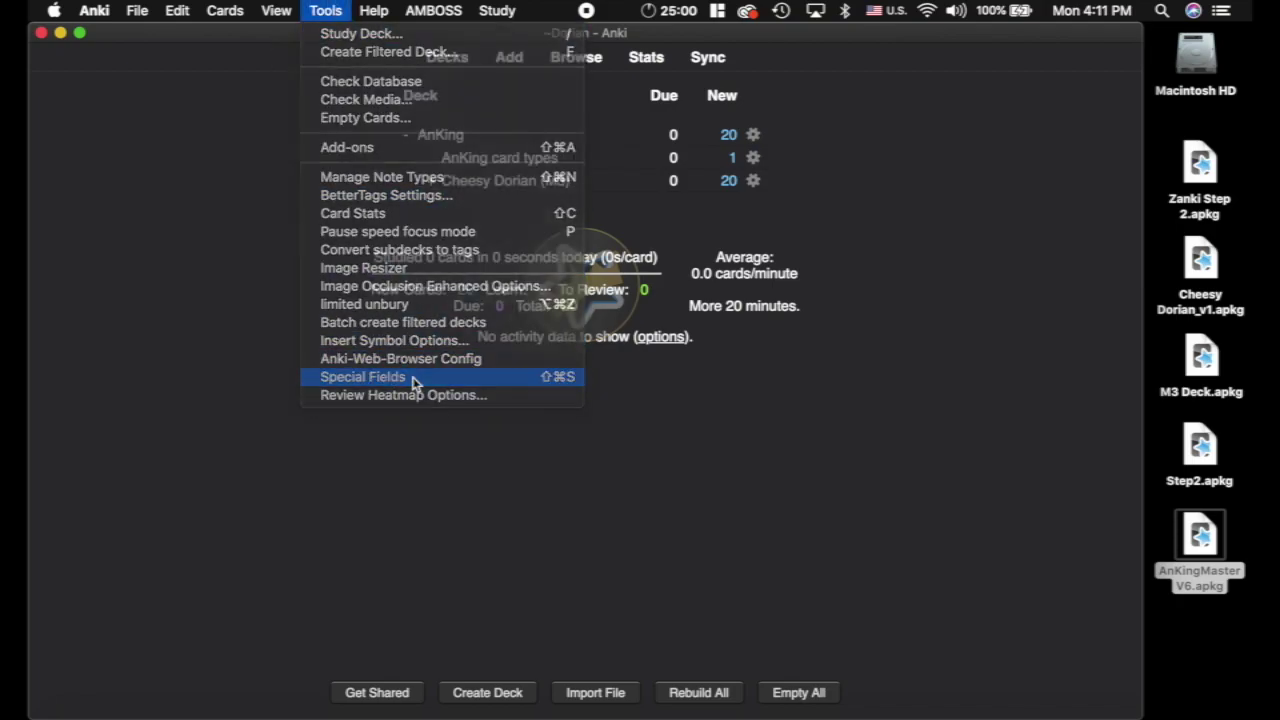
left_click(375, 316)
left_click(390, 329)
left_click(372, 314)
left_click(393, 330)
left_click(371, 316)
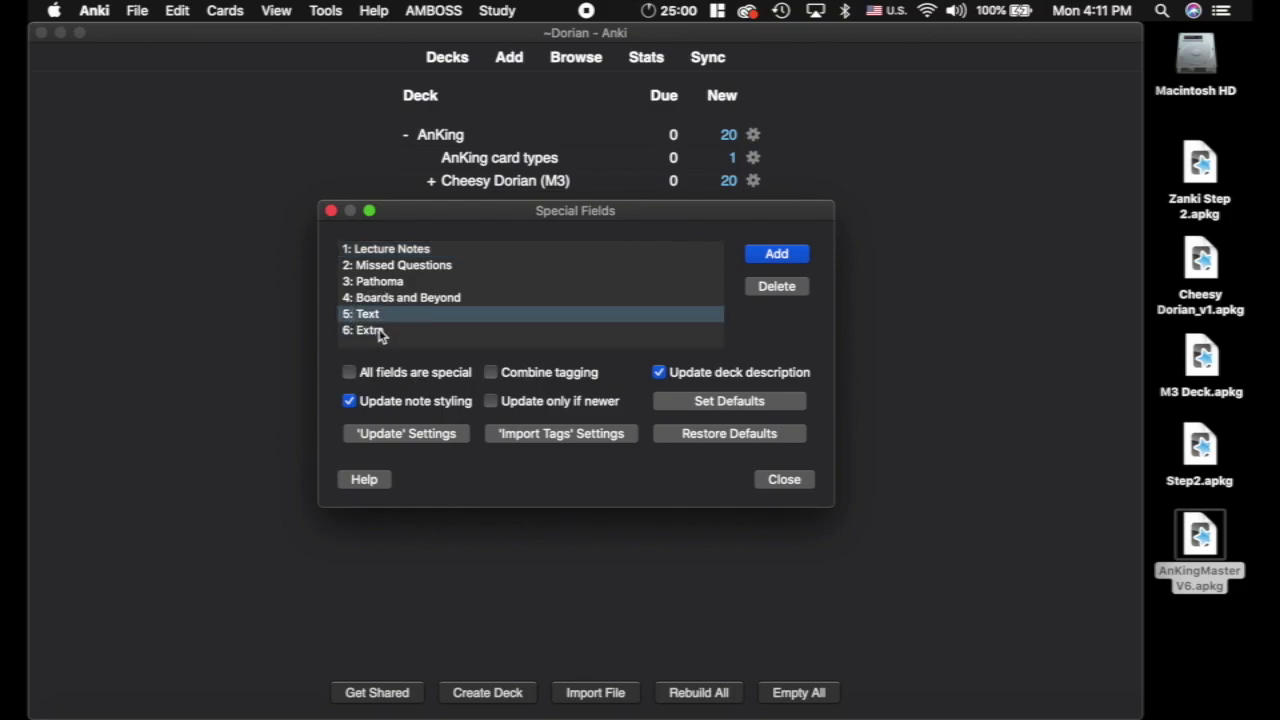
left_click(332, 212)
Open the card browser, collapse the AnKing deck tree and expand the list of note types.
left_click(576, 57)
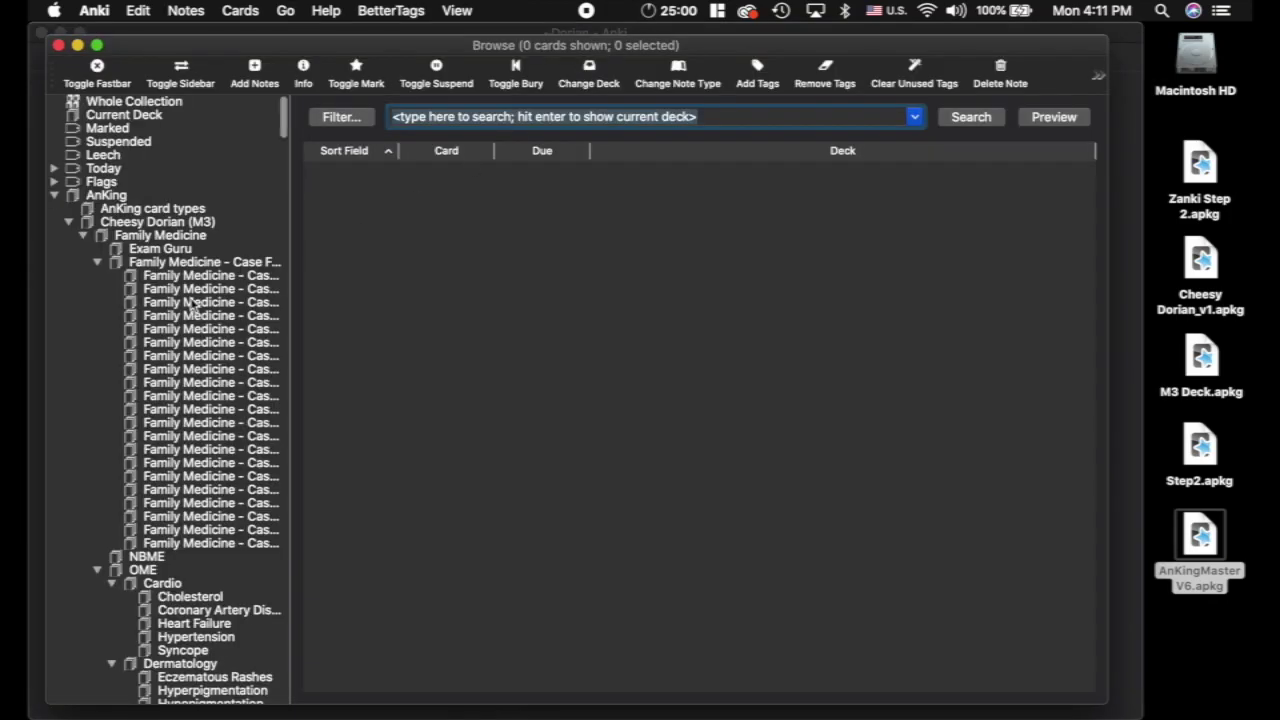
left_click(55, 196)
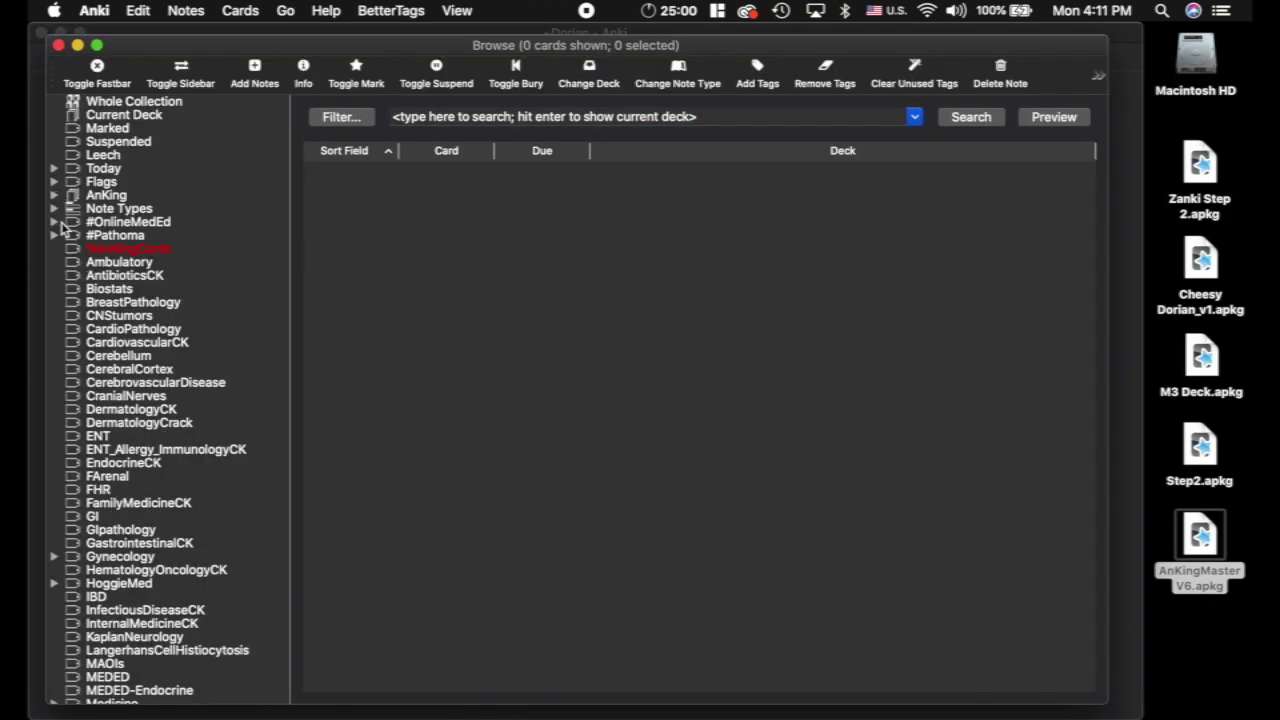
left_click(55, 209)
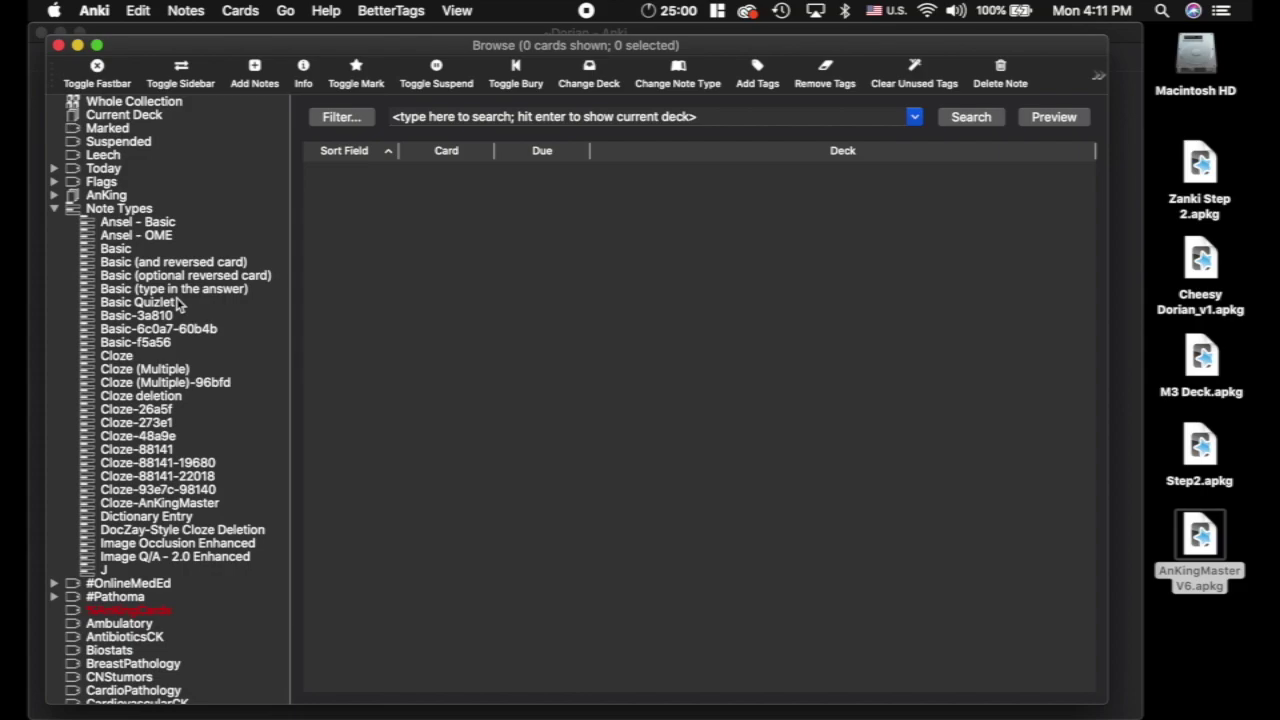
Examine the cards and fields of the Ansel - Basic, Ansel - OME, Cloze (Multiple) and Cloze (Multiple)-96bfd note types.
left_click(148, 224)
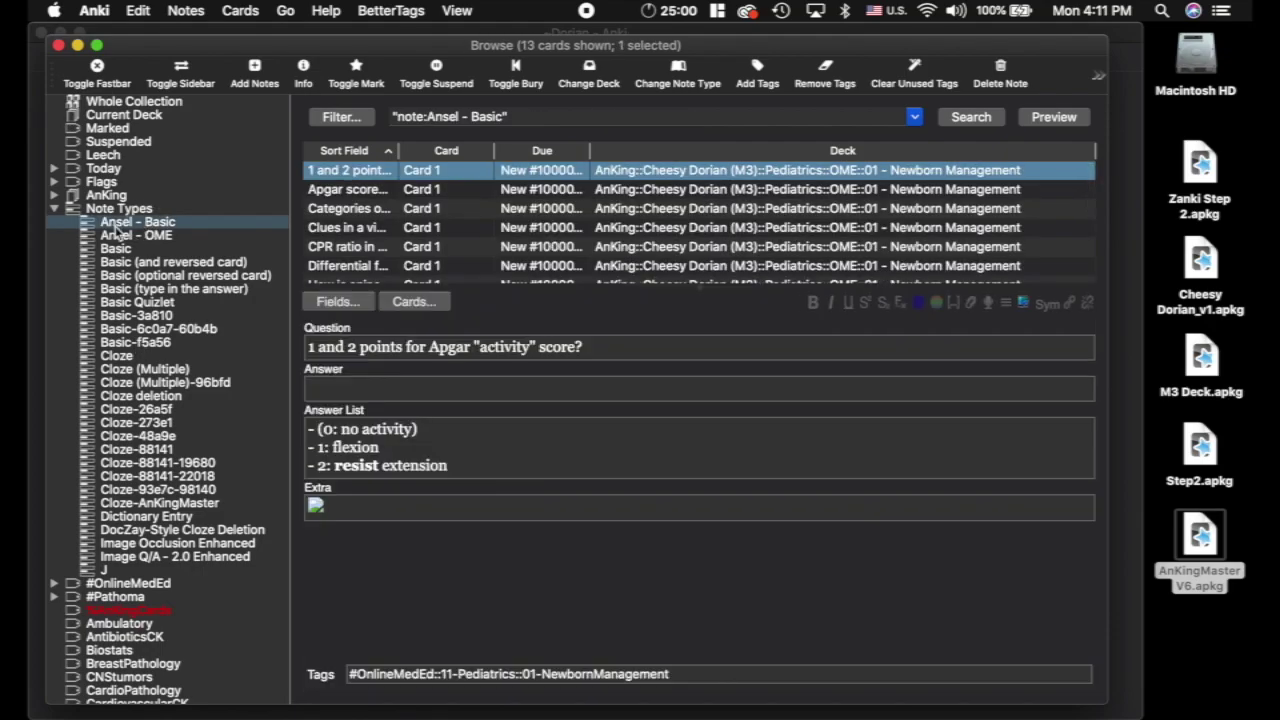
left_click(172, 236)
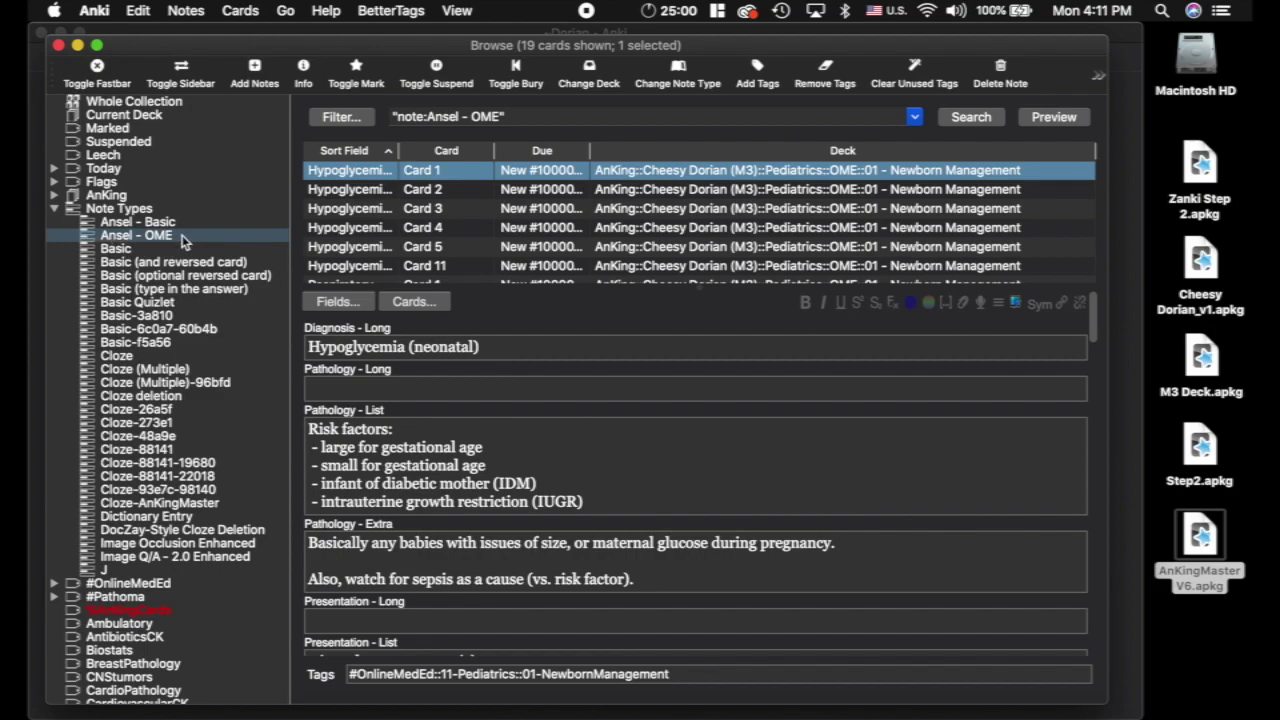
left_click(157, 370)
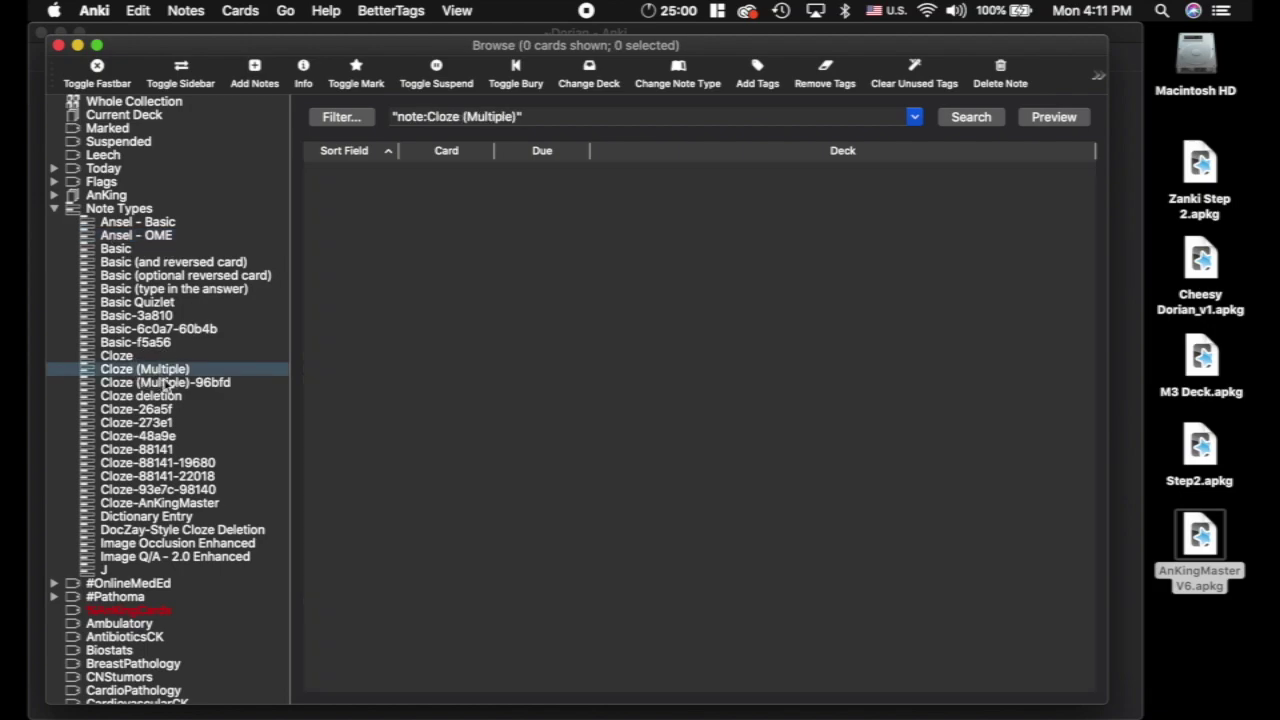
left_click(148, 382)
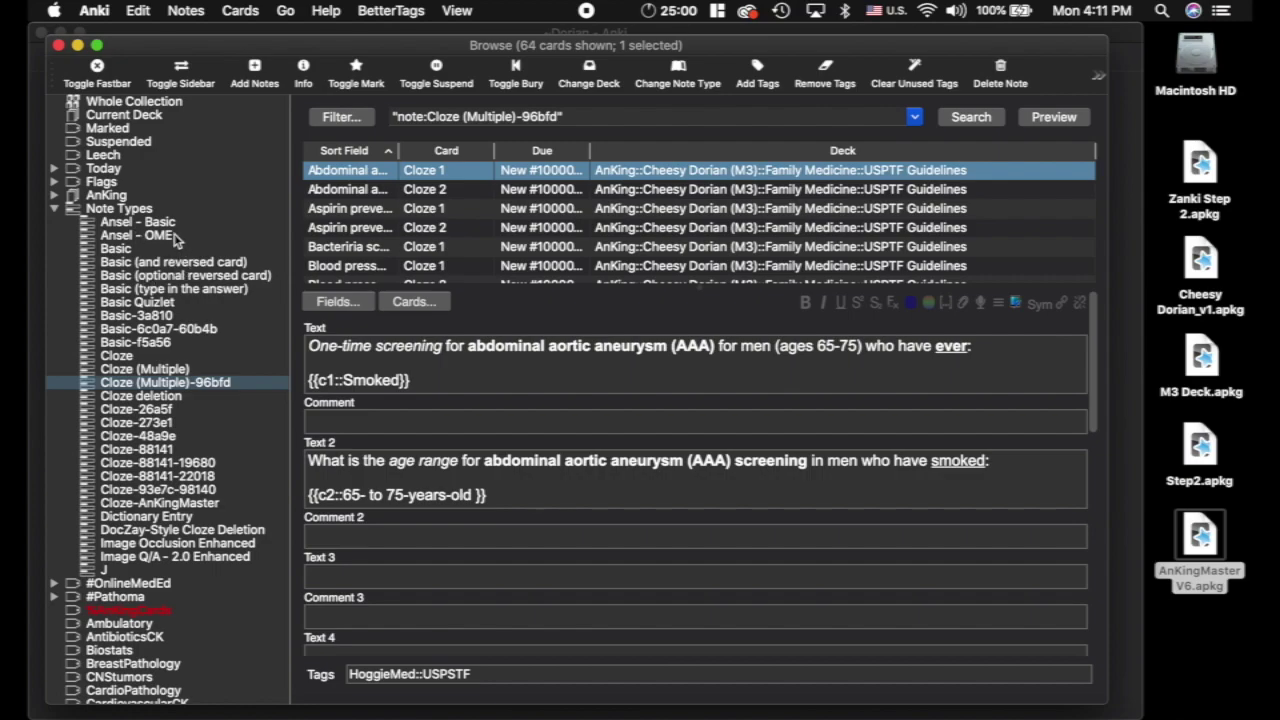
Change all Ansel - Basic notes to Cloze-AnKingMaster, mapping Question to Text, Answer to Extra, Answer List to Lecture Notes and Extra to Missed Questions.
left_click(155, 224)
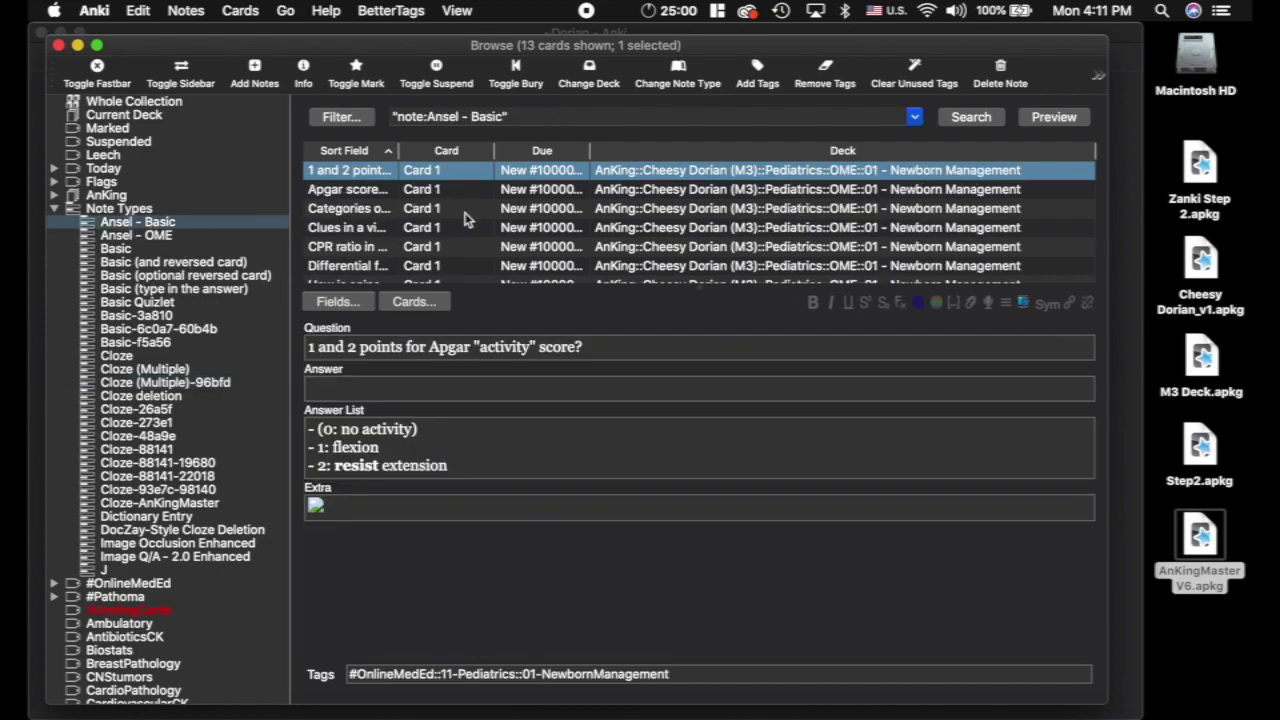
left_click(645, 227)
key("super+a")
left_click(680, 75)
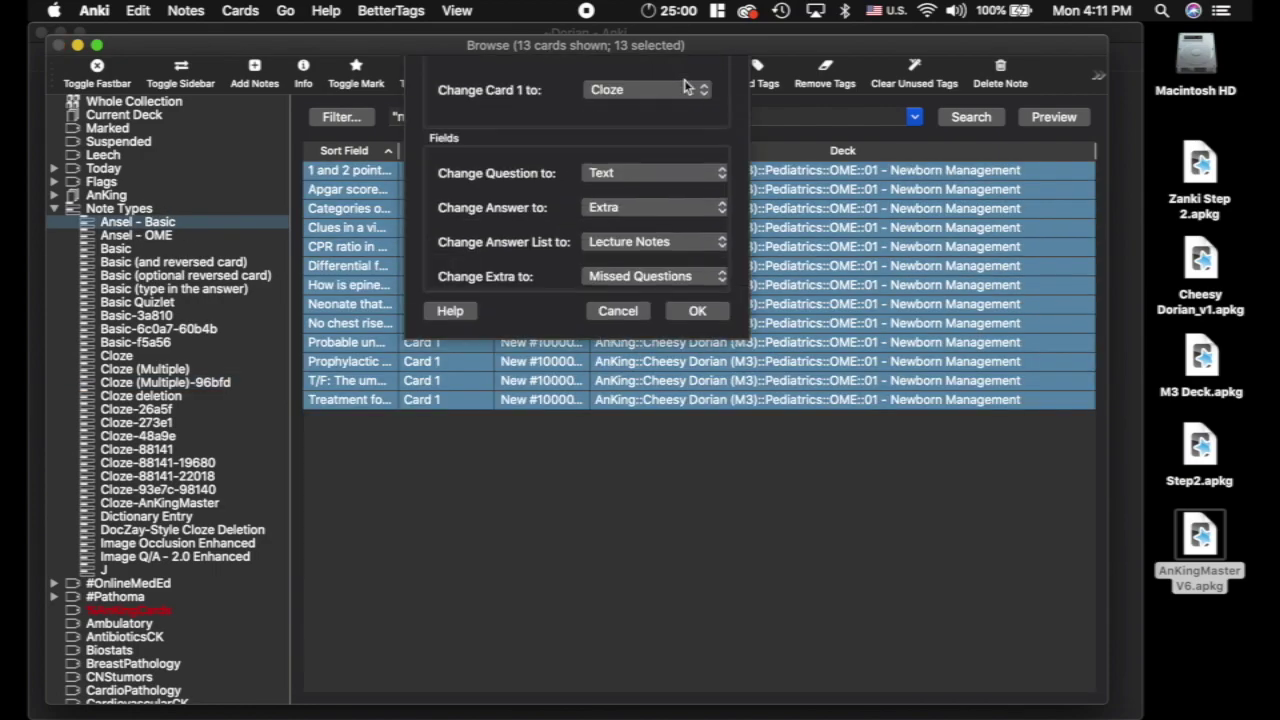
left_click(697, 401)
Check the Ansel - OME note type and the Basic, reversed, optional reversed and type-in-the-answer note types for cards.
left_click(170, 237)
left_click(150, 248)
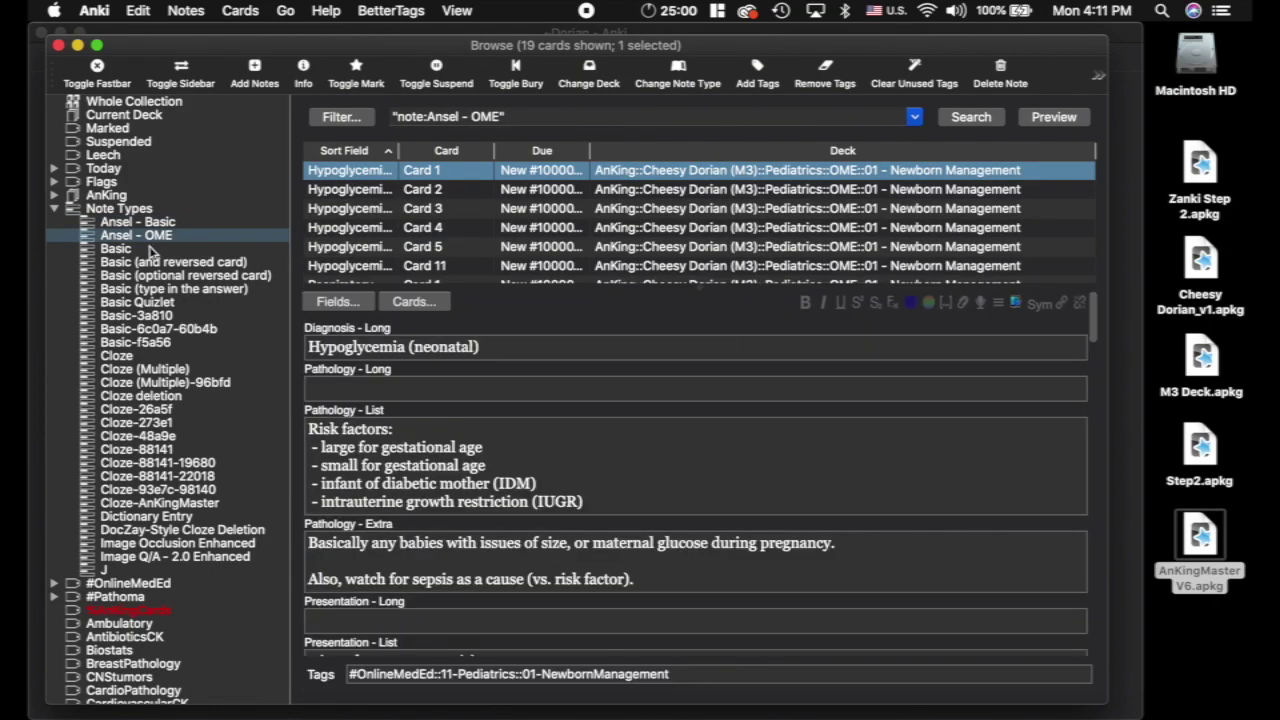
left_click(225, 261)
left_click(189, 276)
left_click(154, 290)
Change all Basic Quizlet notes to Cloze-AnKingMaster, mapping Front to Text, Back to Extra and Add Reverse to Lecture Notes.
left_click(135, 302)
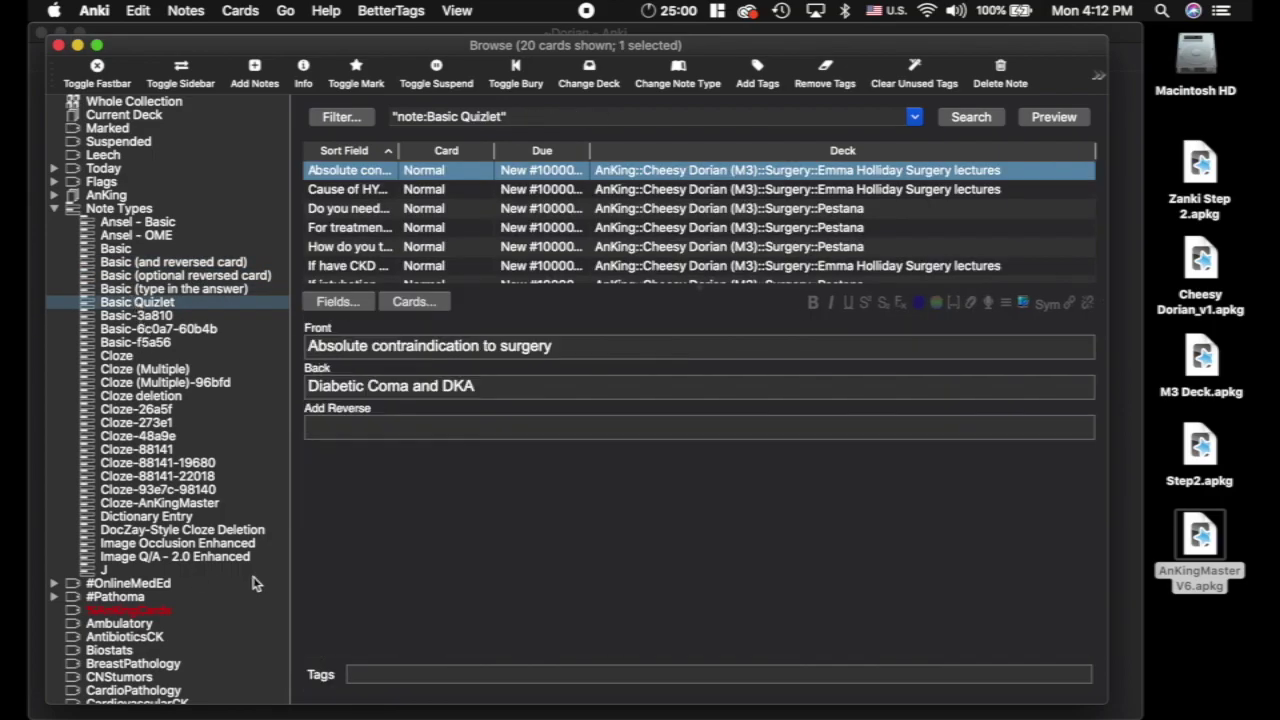
scroll(585, 236, "down", 5)
scroll(590, 236, "up", 5)
left_click(471, 228)
key("super+a")
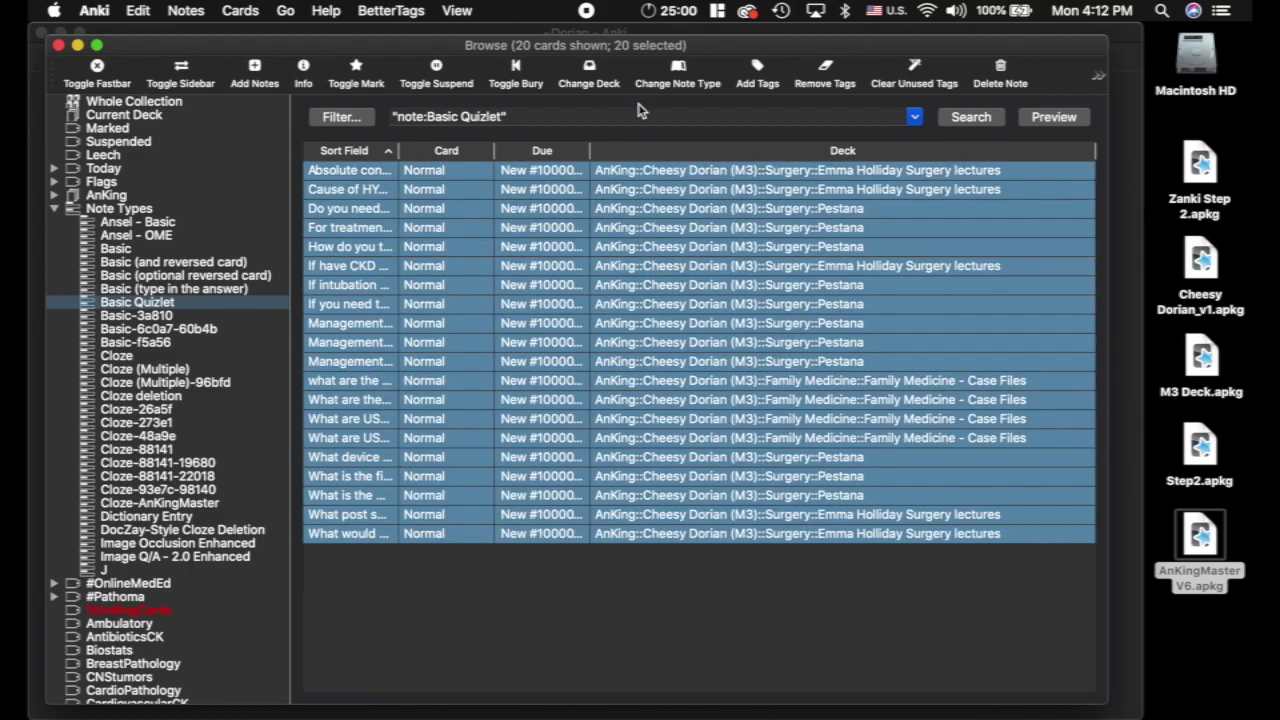
left_click(683, 77)
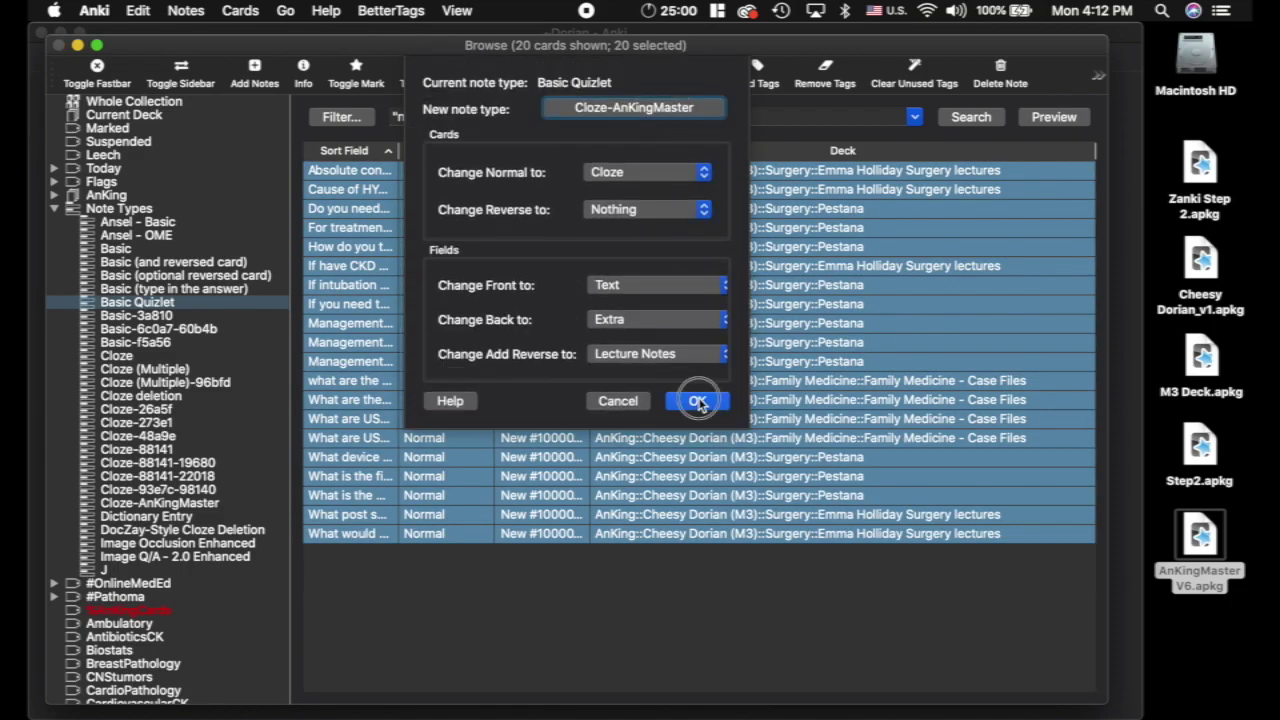
left_click(698, 401)
left_click(723, 253)
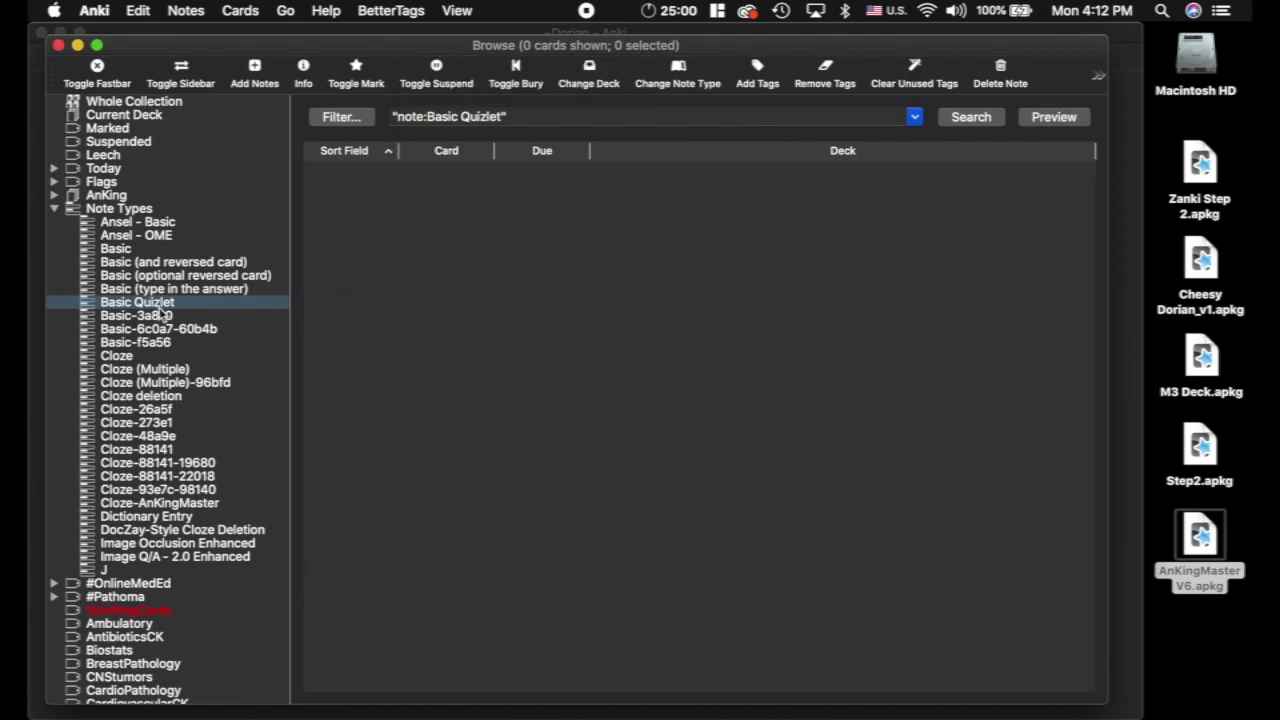
Change the Basic-3a810 note to the Cloze-AnKingMaster note type.
left_click(160, 315)
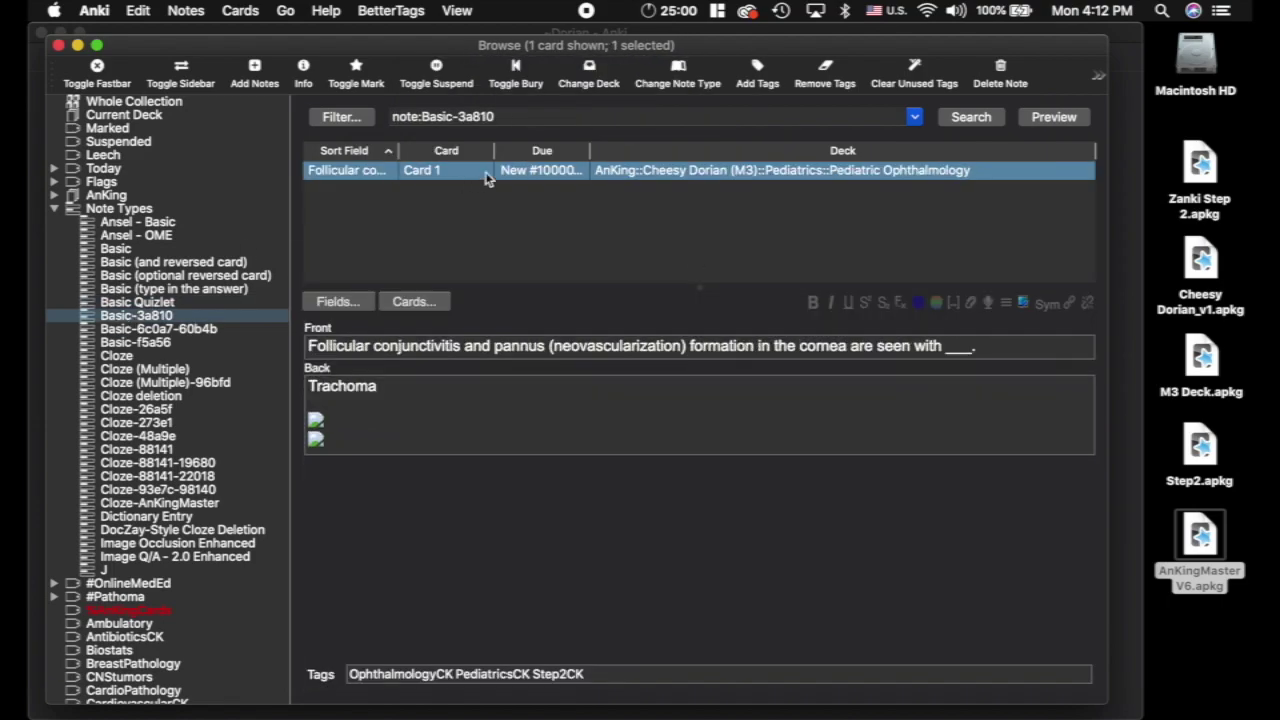
left_click(678, 72)
left_click(705, 402)
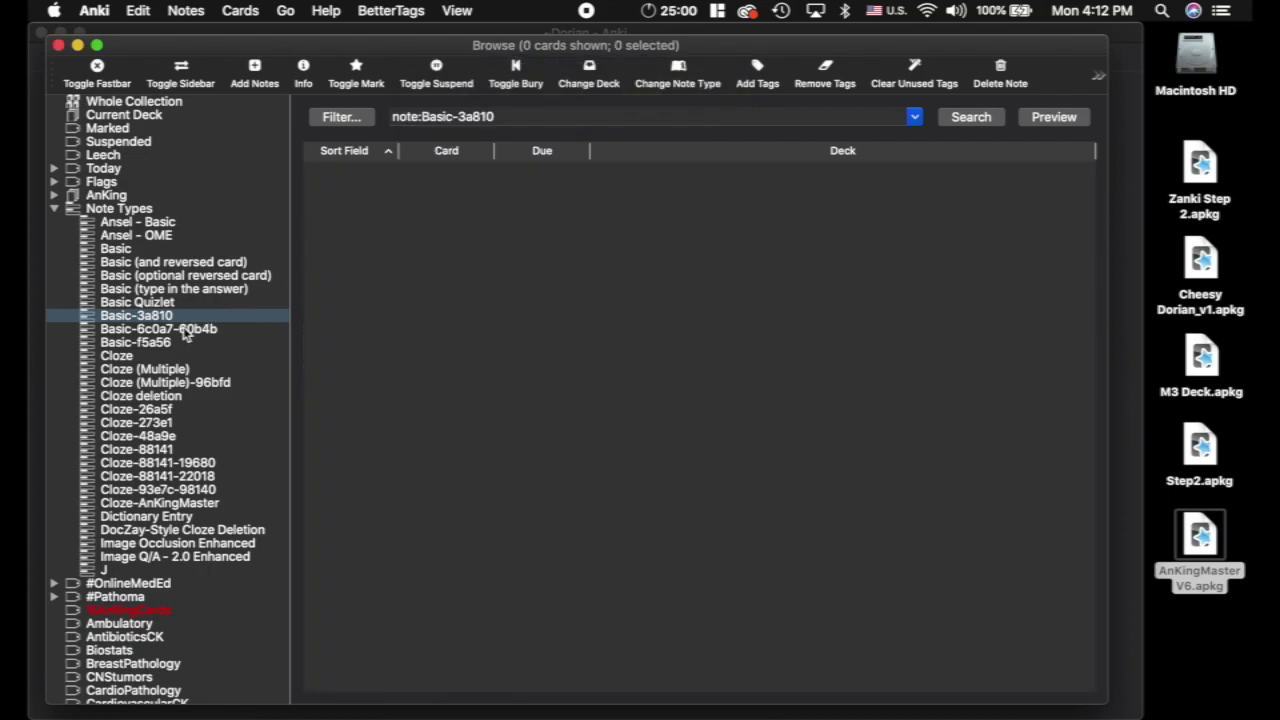
Change all Basic-6c0a7-60b4b notes to Cloze-AnKingMaster, mapping Front to Text, Back to Extra and Firecracker to Lecture Notes.
key("Down")
key("super+alt+a")
left_click(692, 71)
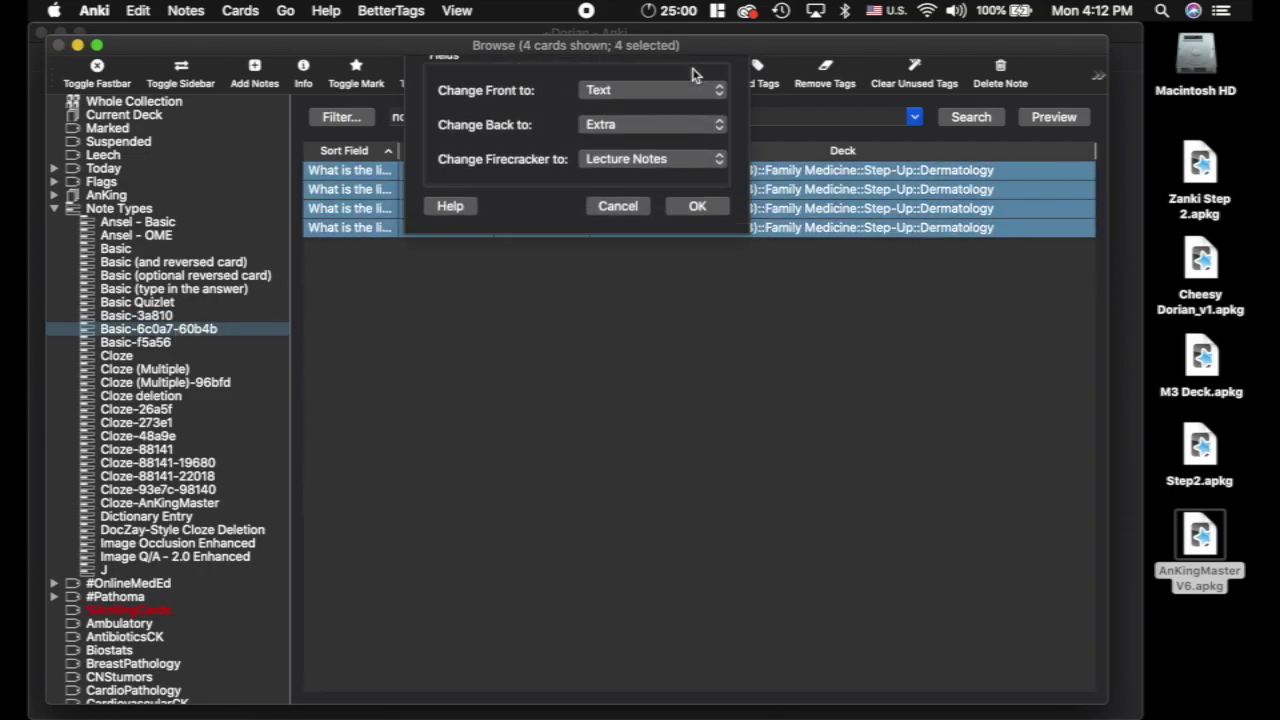
left_click(694, 400)
Change all Basic-f5a56 notes to the Cloze-AnKingMaster note type.
left_click(155, 347)
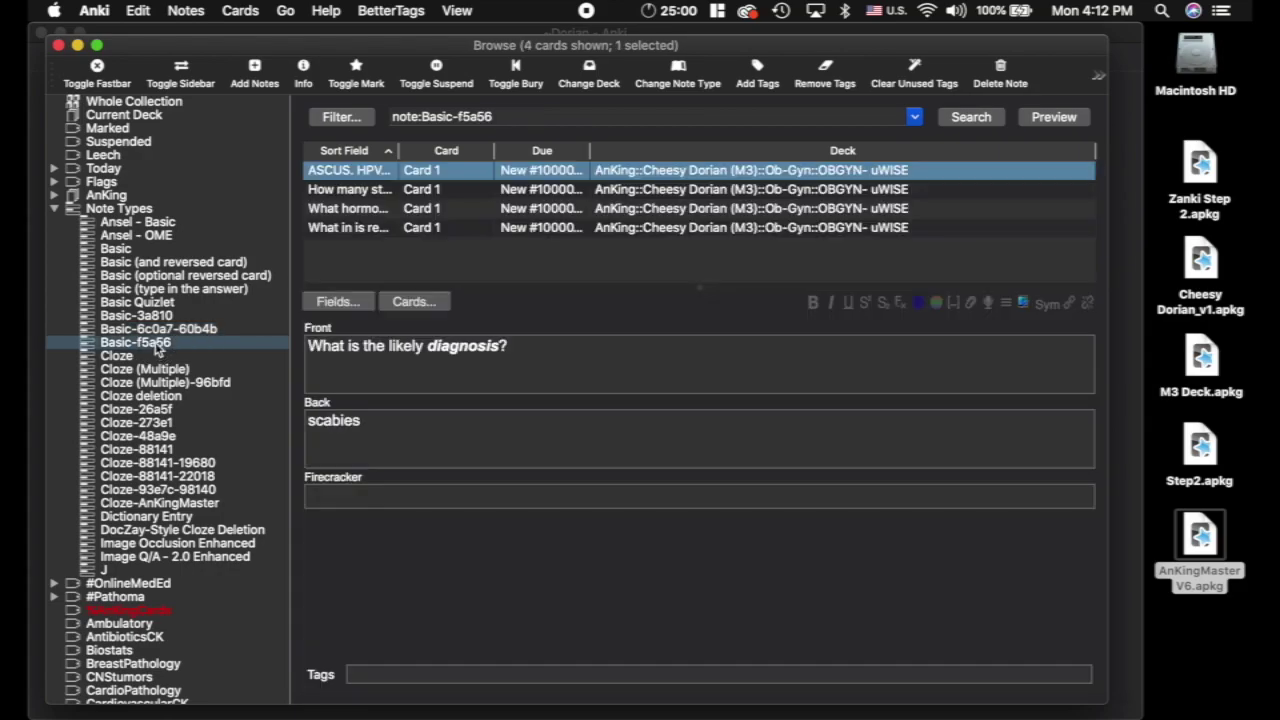
left_click(443, 208)
key("super+alt+a")
left_click(703, 66)
left_click(695, 401)
Look through the Cloze and Cloze (Multiple)-96bfd note types and change the Cloze deletion note to Cloze-AnKingMaster.
left_click(165, 357)
left_click(180, 382)
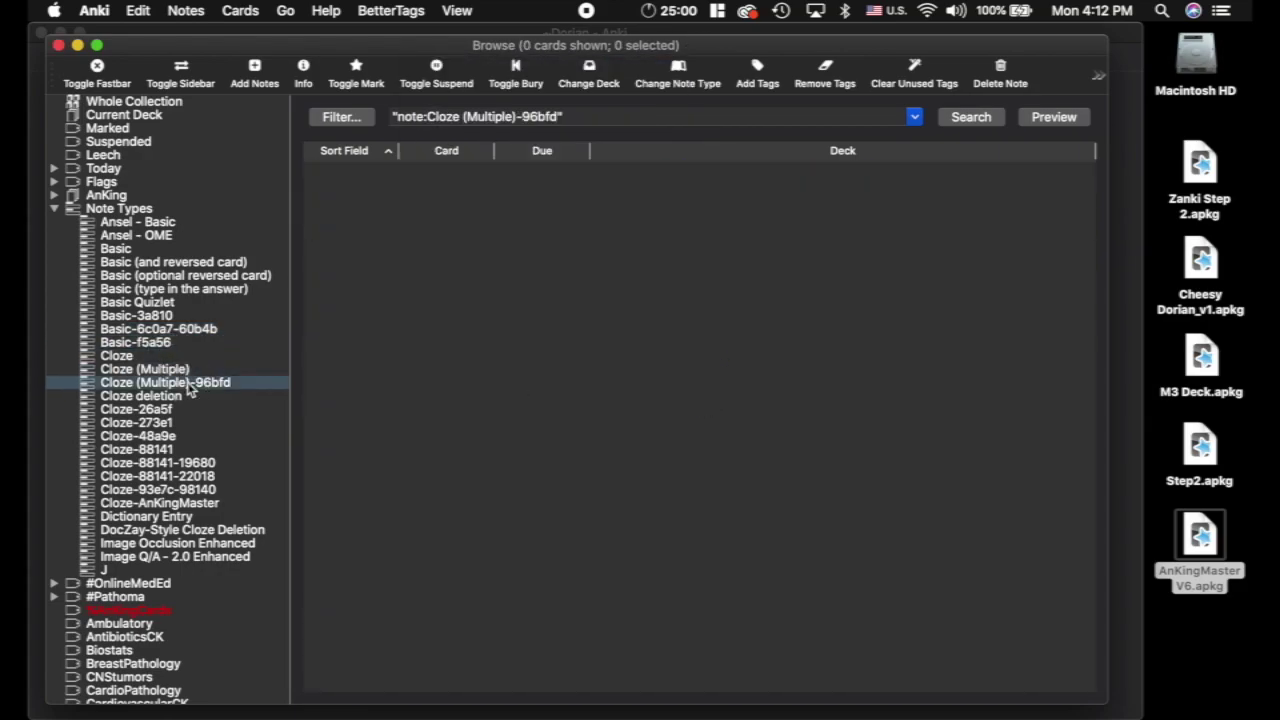
left_click(150, 396)
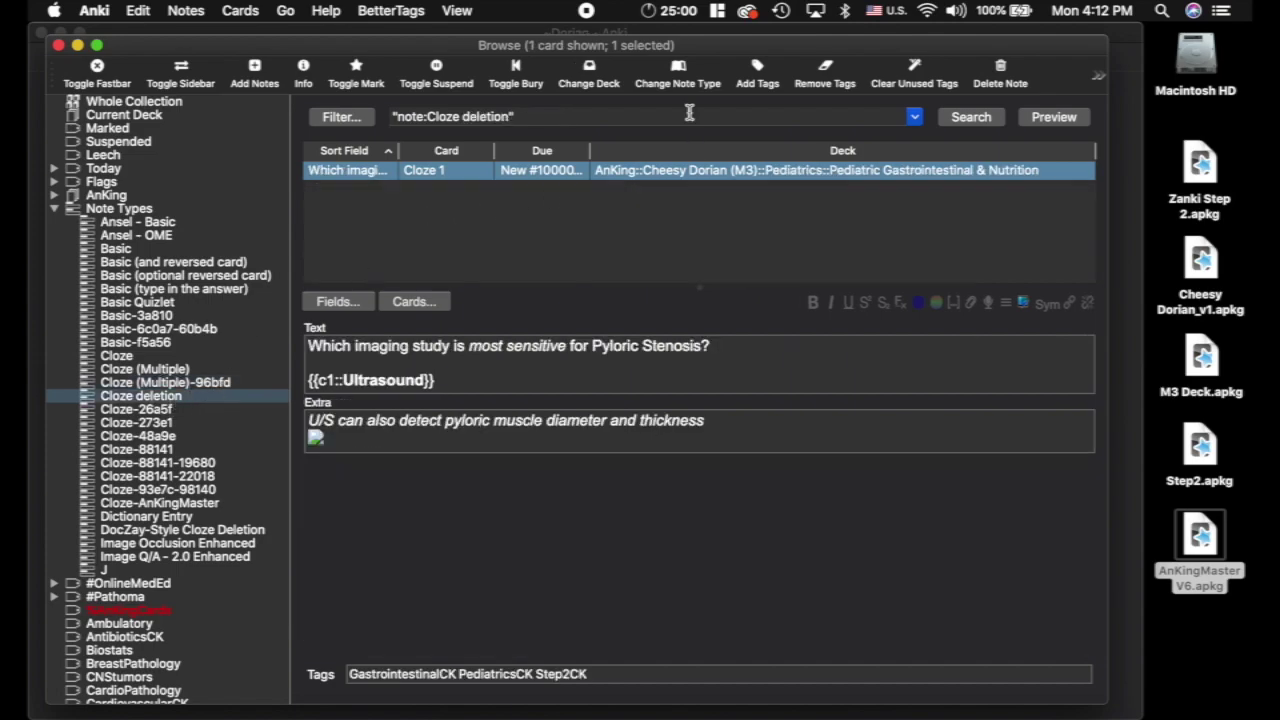
left_click(678, 68)
left_click(698, 400)
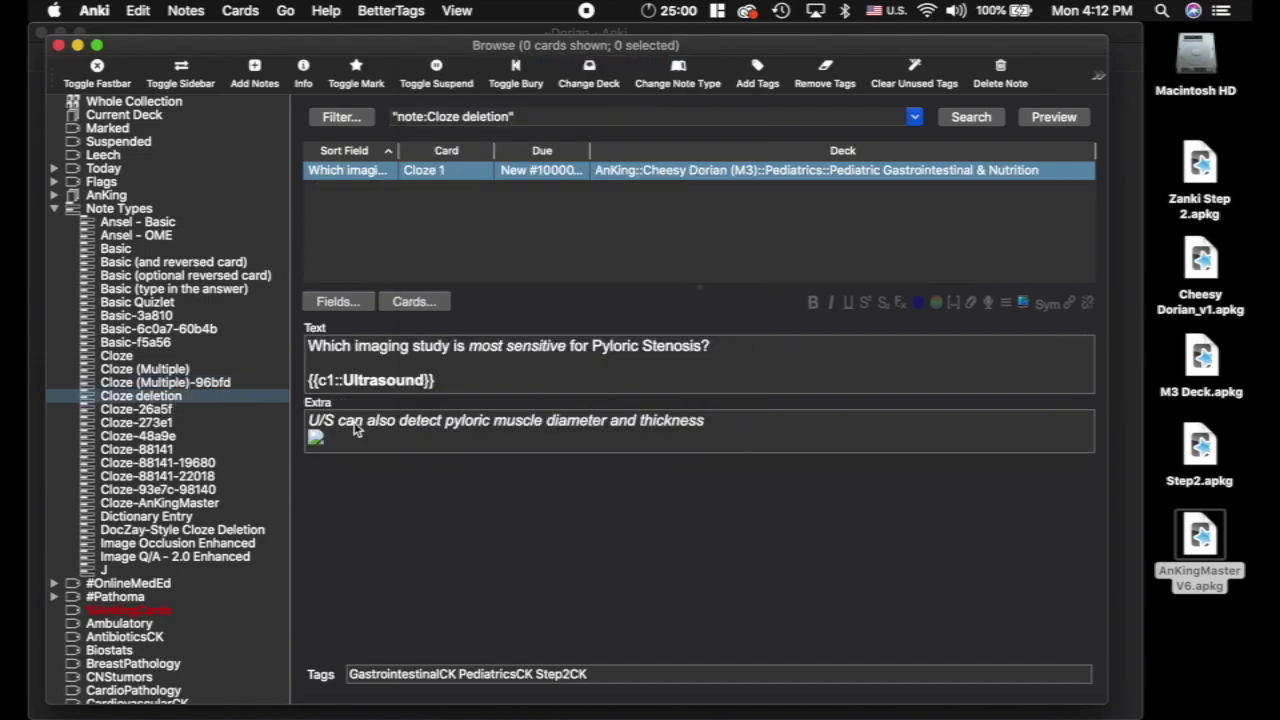
Change all Cloze-26a5f notes to the Cloze-AnKingMaster note type.
left_click(136, 409)
key("super+a")
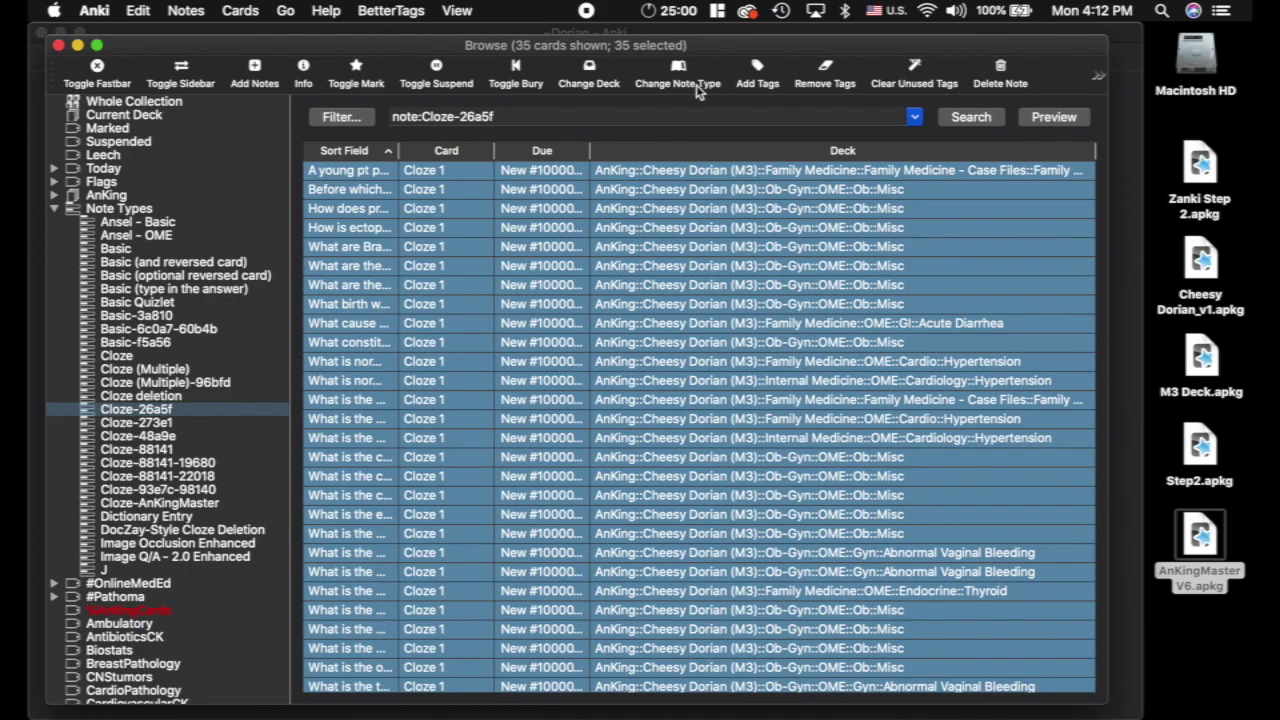
left_click(690, 75)
left_click(698, 400)
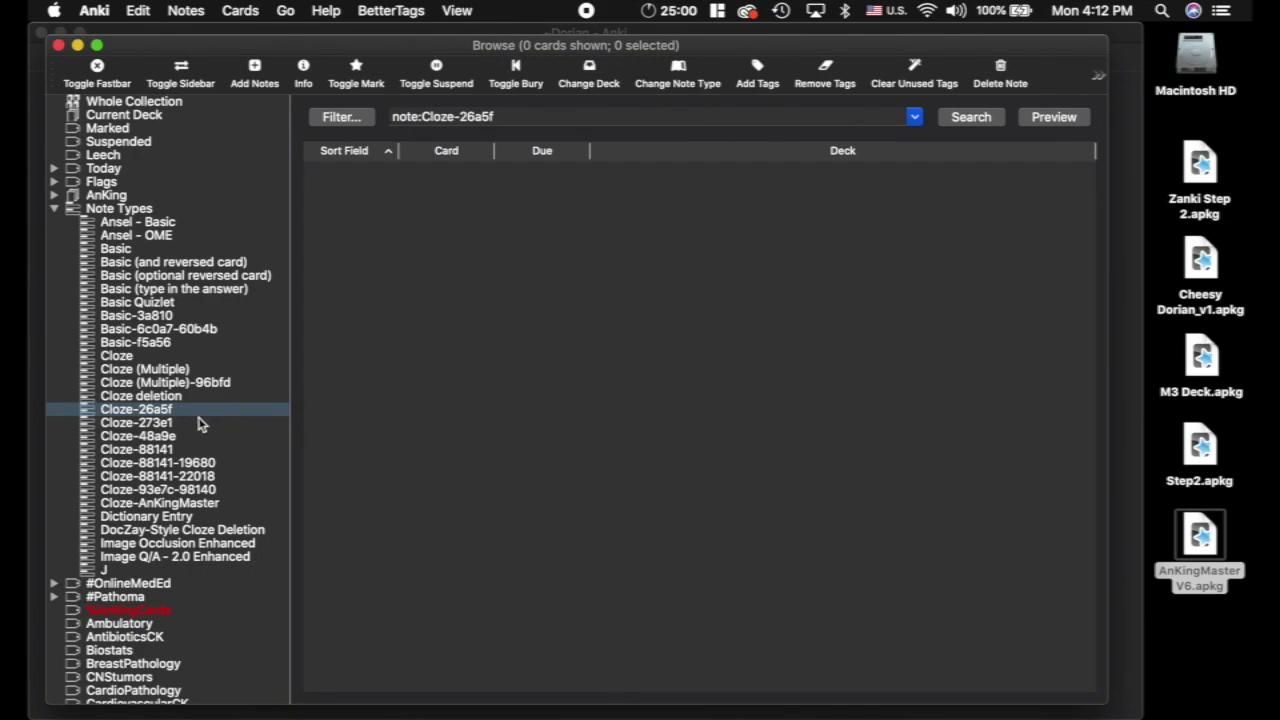
Change the Cloze-273e1 note to Cloze-AnKingMaster, mapping Text to Text and Extra to Extra.
left_click(160, 422)
left_click(678, 83)
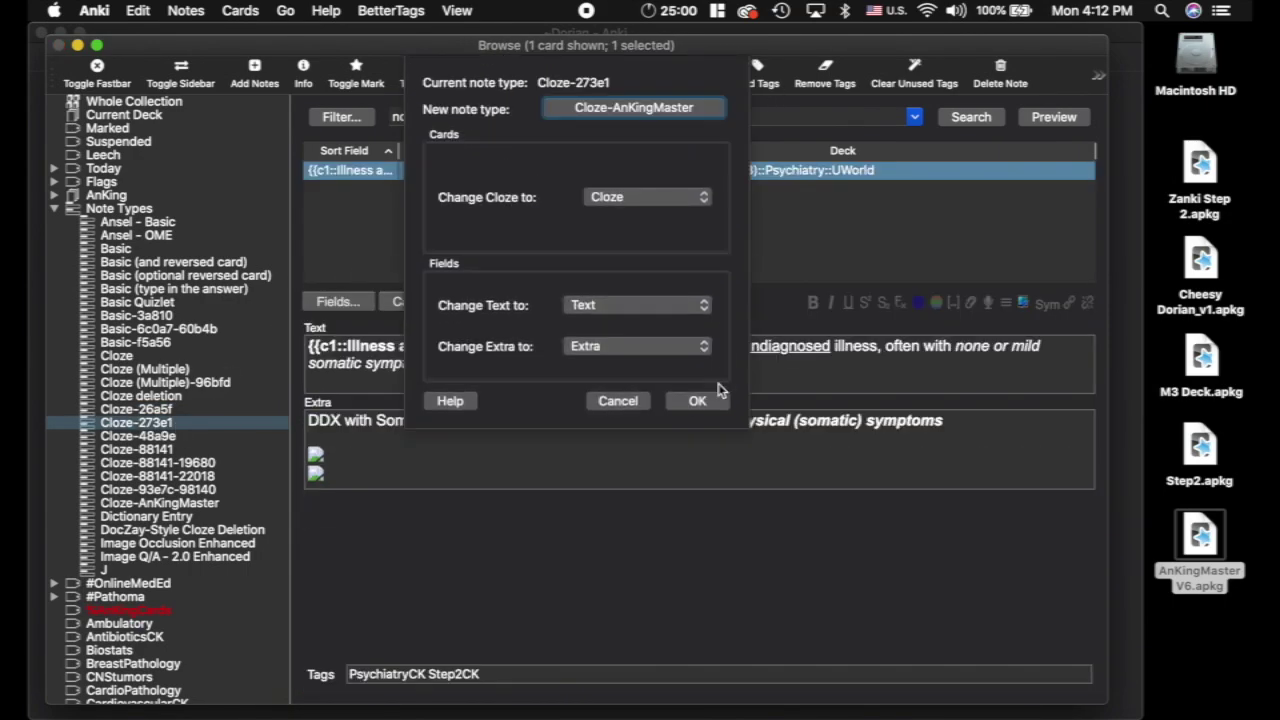
left_click(690, 400)
Change all Cloze-48a9e notes to the Cloze-AnKingMaster note type.
left_click(150, 437)
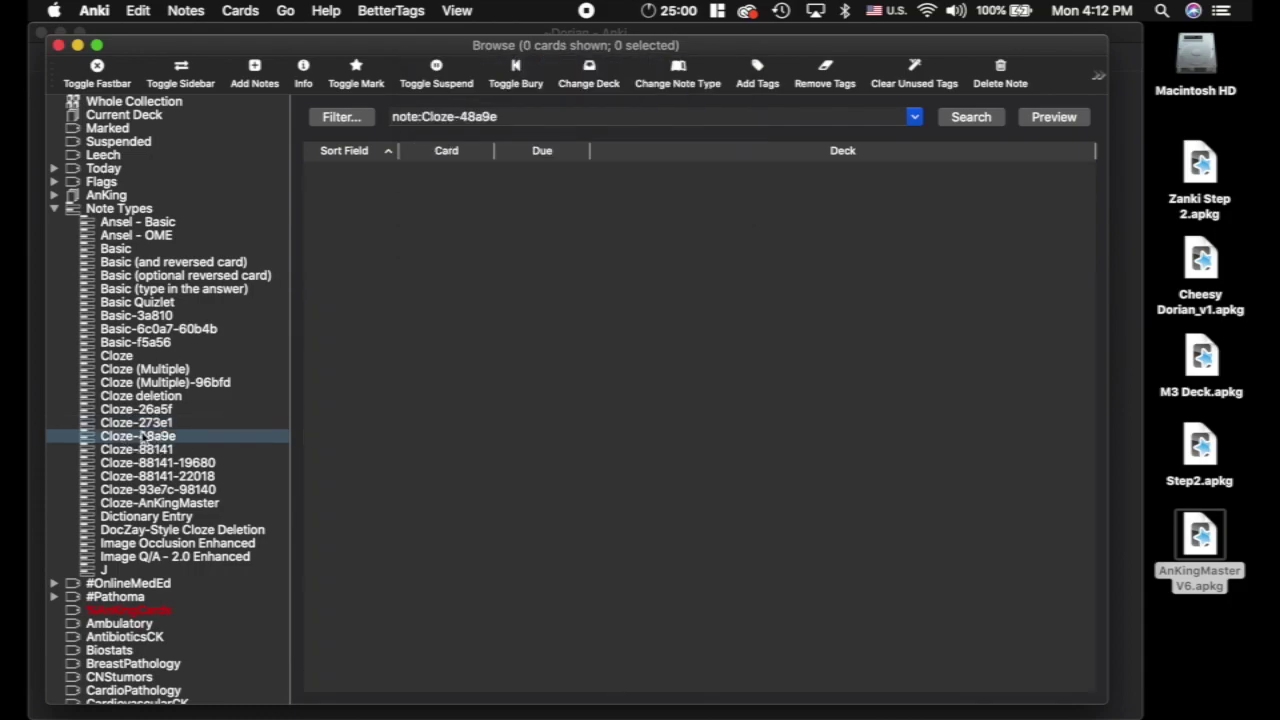
key("super+a")
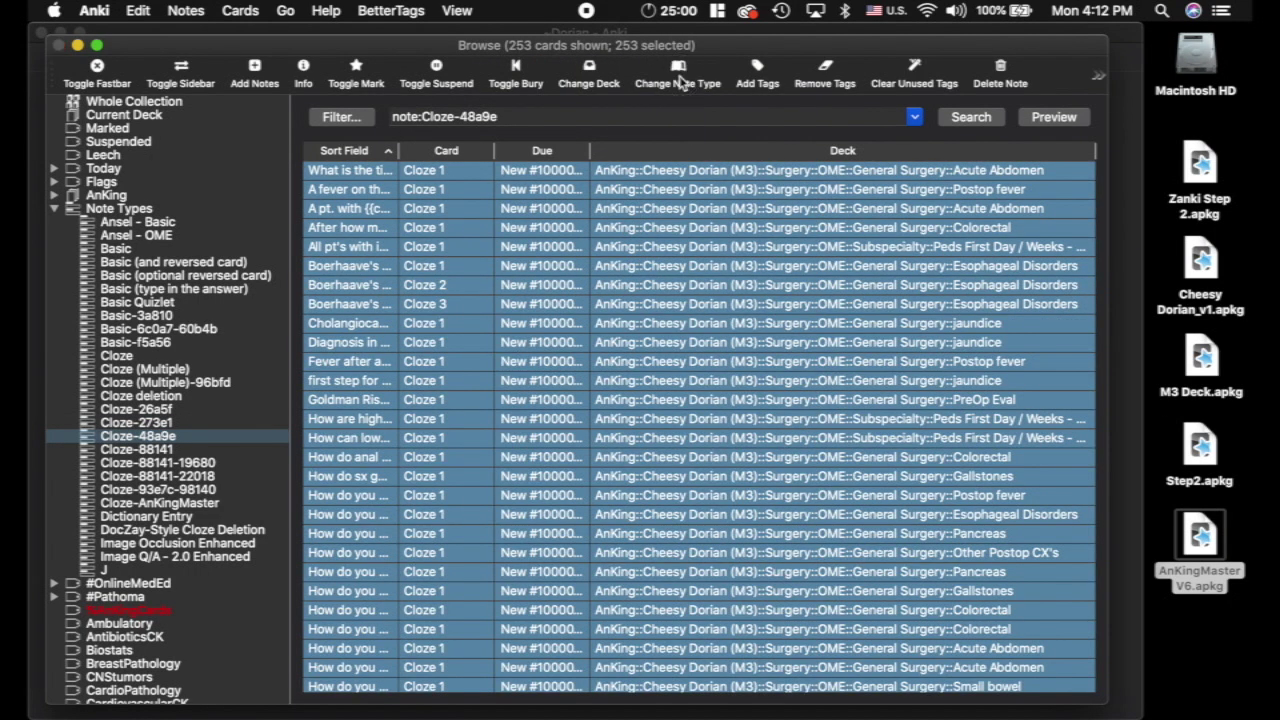
left_click(682, 80)
left_click(704, 402)
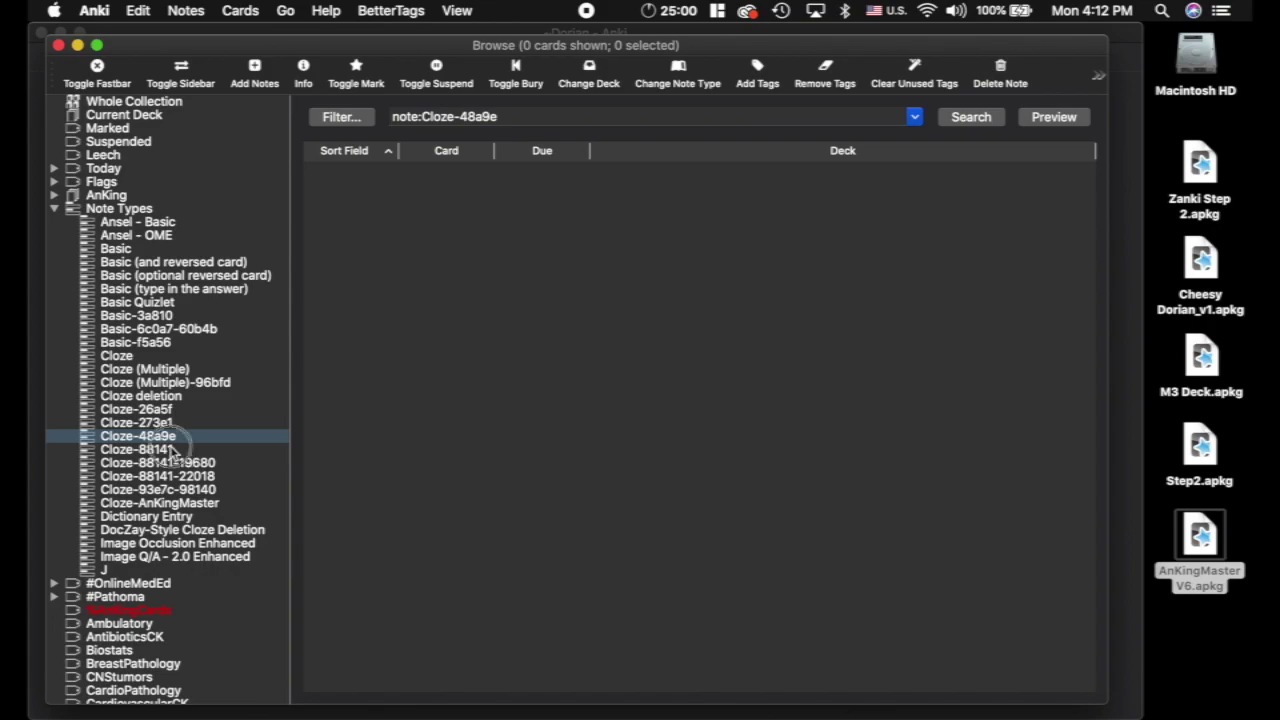
Change all Cloze-88141 notes to the Cloze-AnKingMaster note type, keeping Extra mapped to Extra.
left_click(150, 449)
key("super+a")
left_click(682, 80)
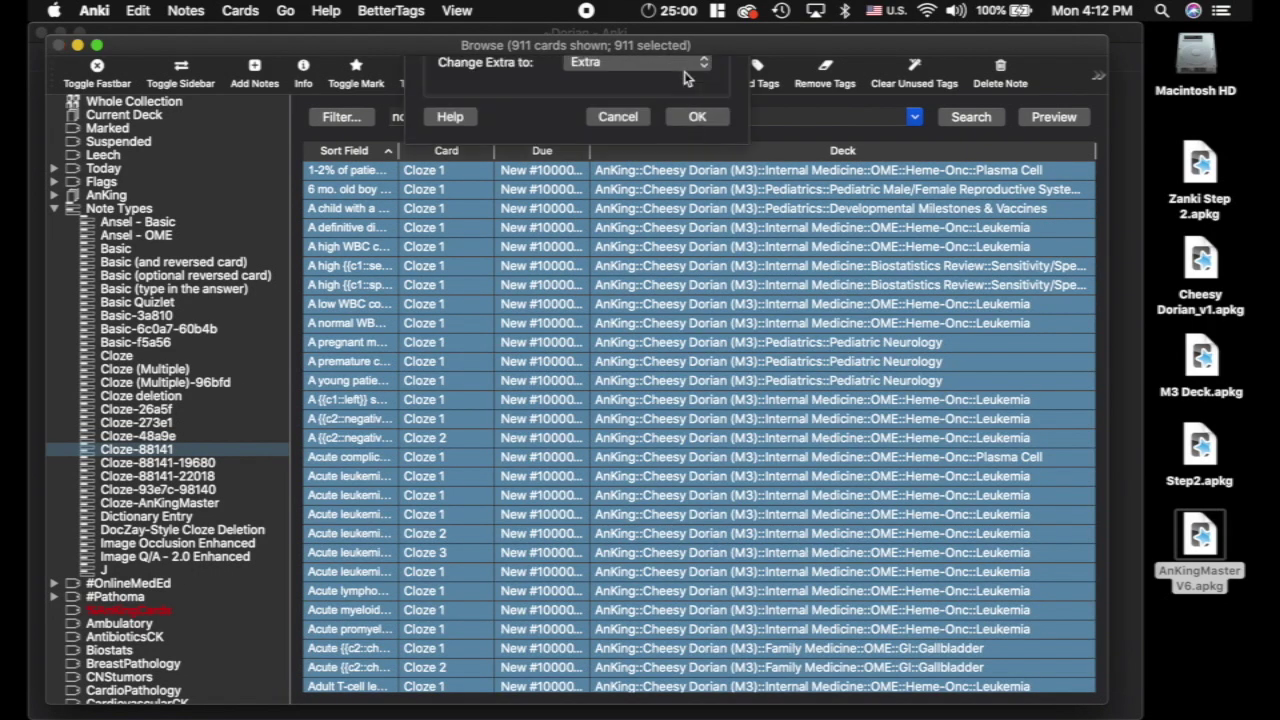
left_click(697, 402)
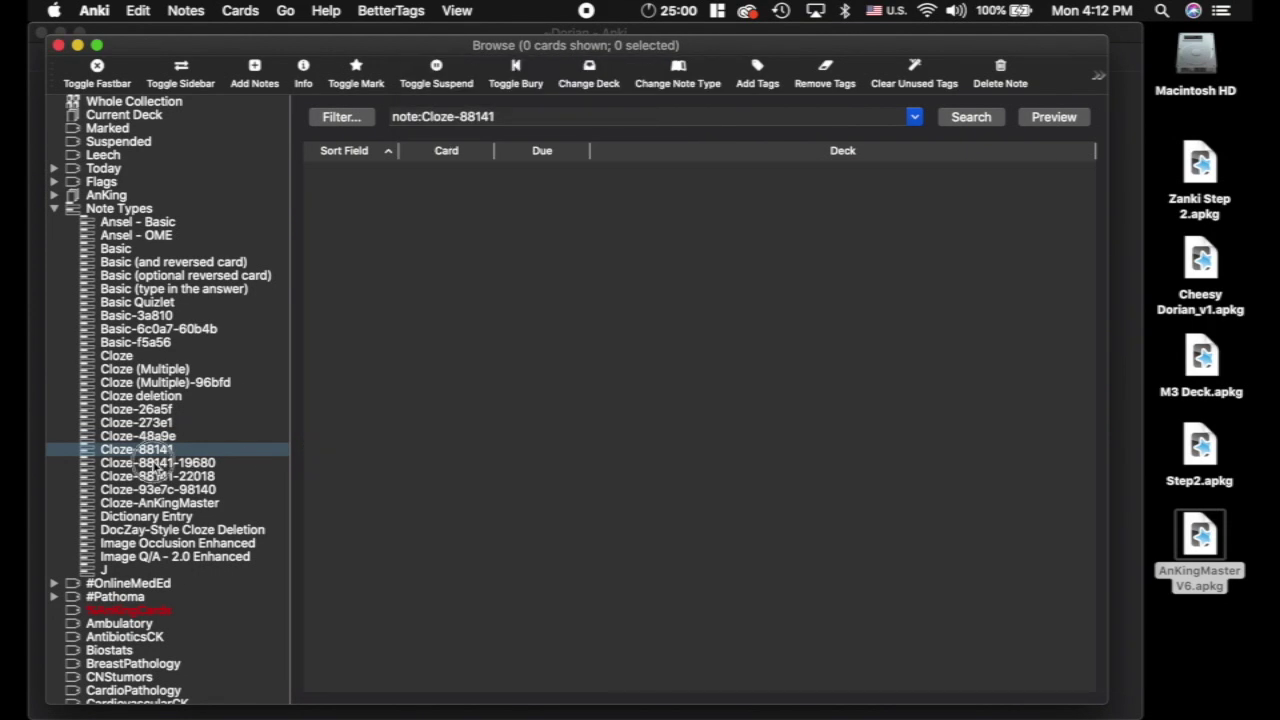
left_click(158, 463)
key("super+a")
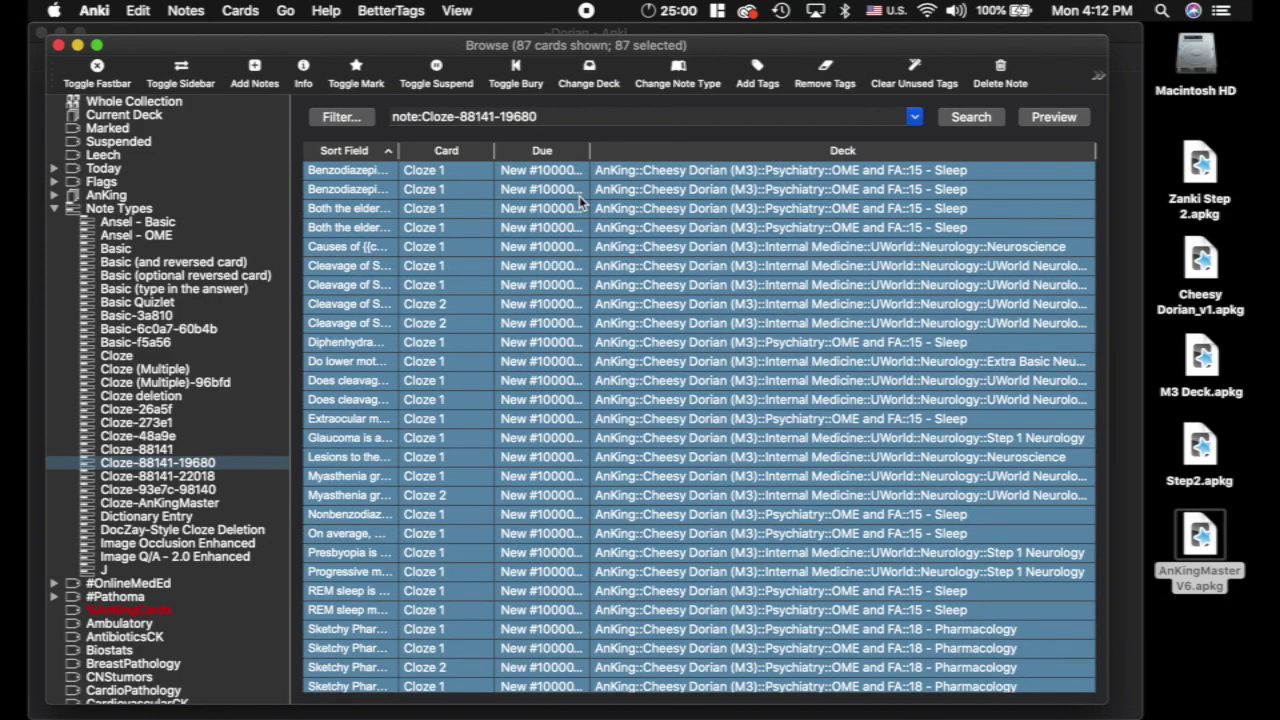
left_click(682, 72)
left_click(697, 402)
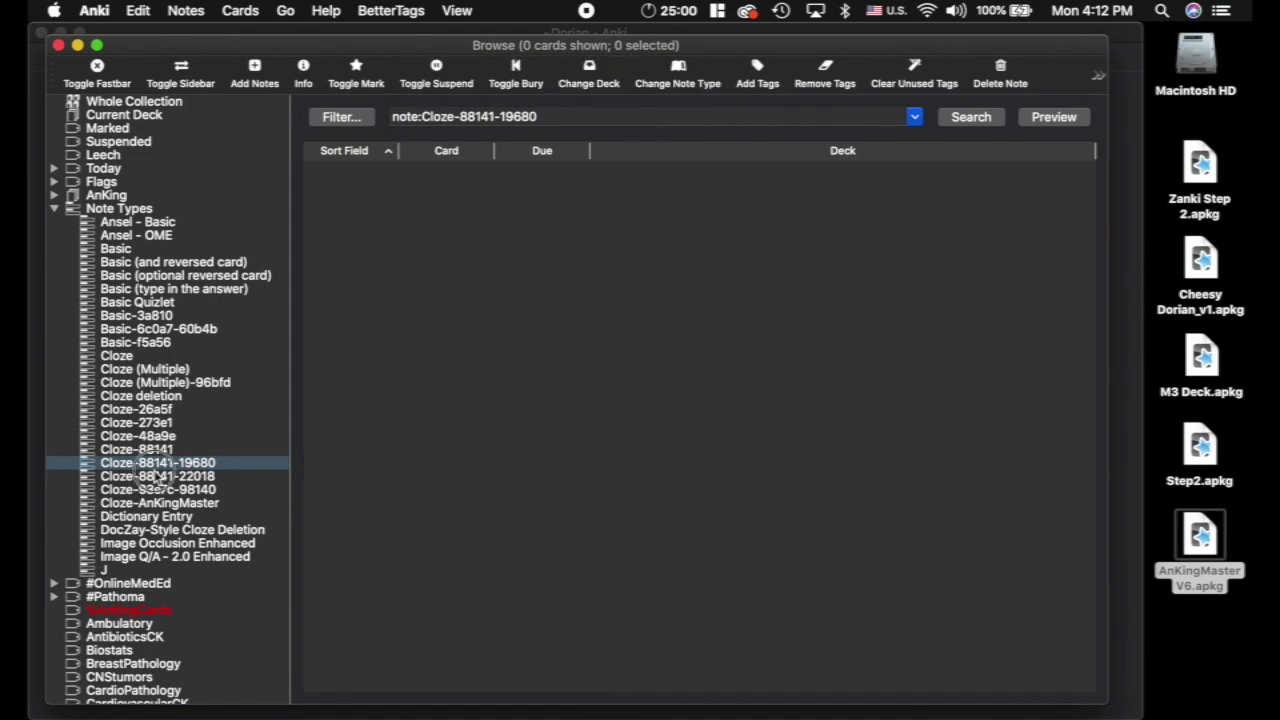
left_click(157, 476)
key("super+a")
left_click(686, 78)
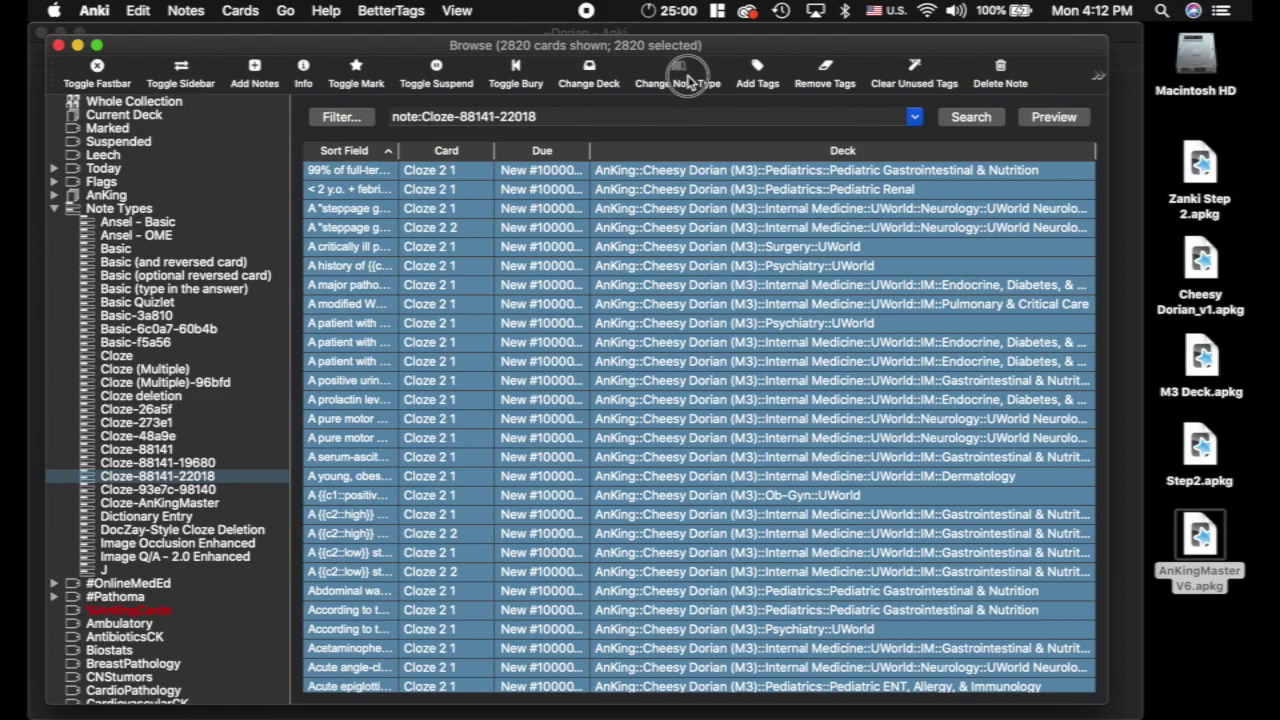
key("Return")
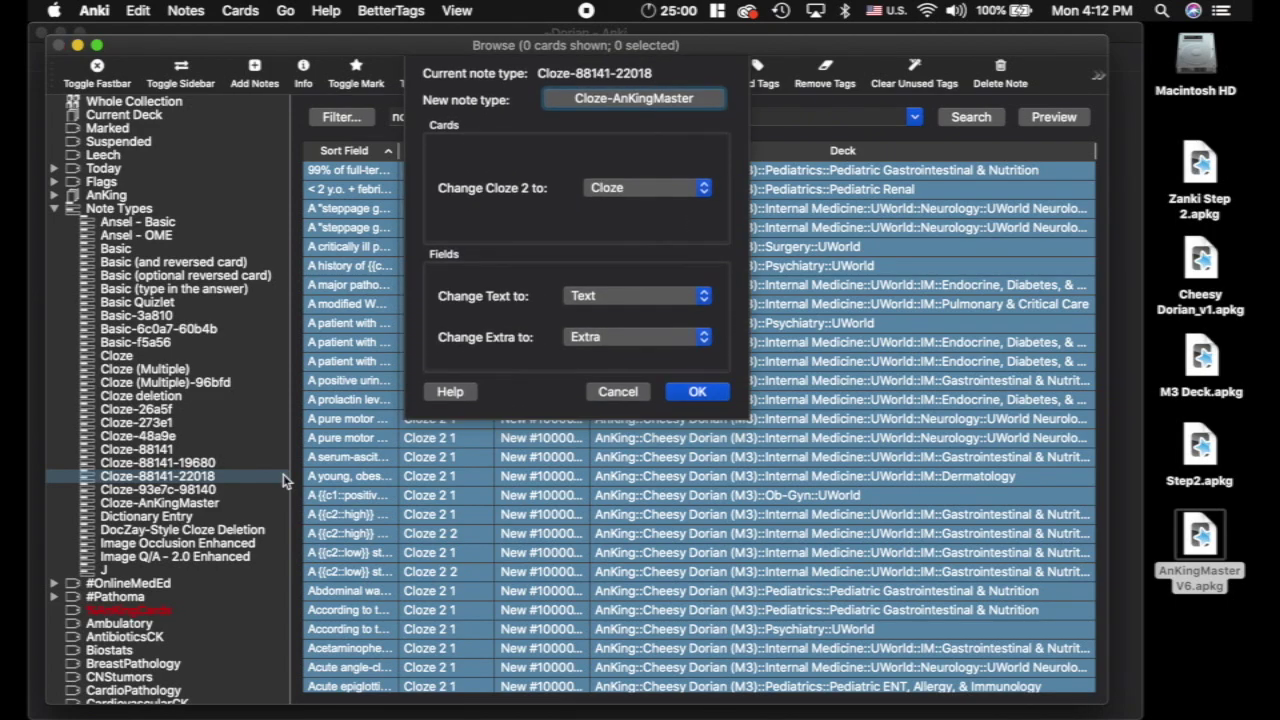
Change all Cloze-93e7c-98140 notes to Cloze-AnKingMaster, keeping Text mapped to Text and Extra to Extra.
left_click(207, 490)
key("super+a")
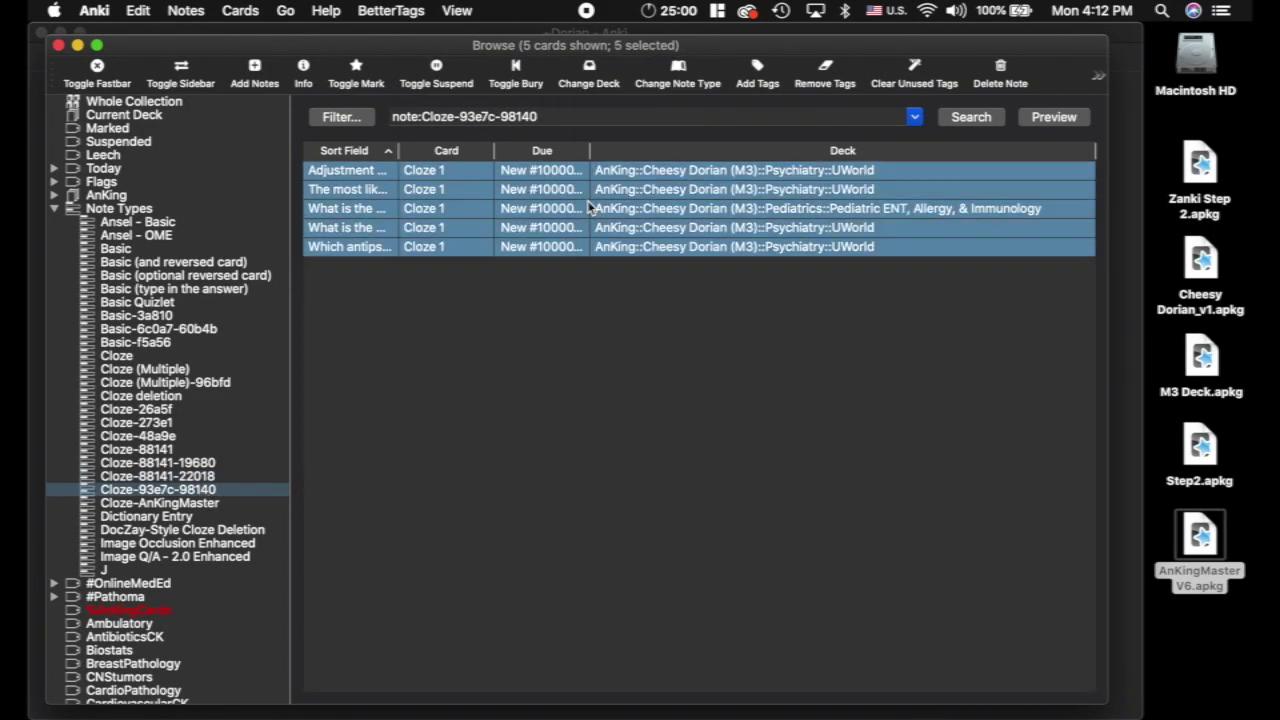
left_click(684, 84)
left_click(694, 400)
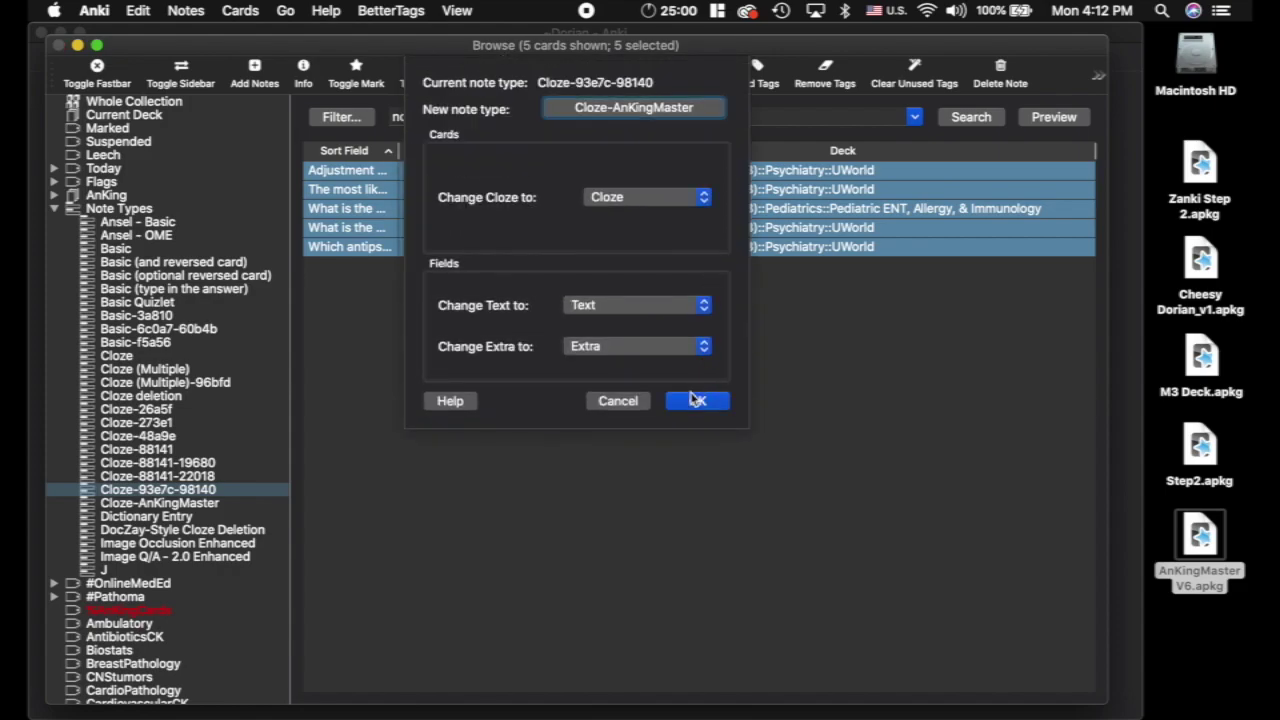
Change all DocZay-Style Cloze Deletion notes to the Cloze-AnKingMaster note type.
left_click(160, 503)
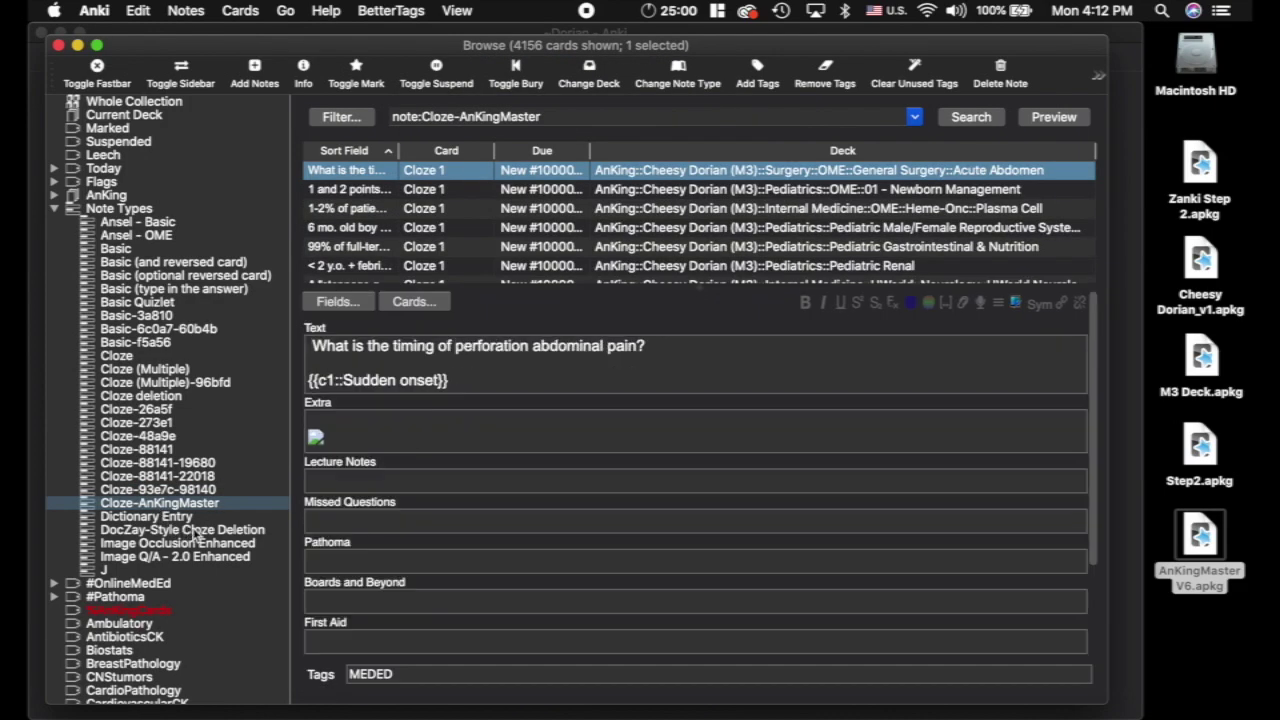
left_click(198, 530)
key("super+a")
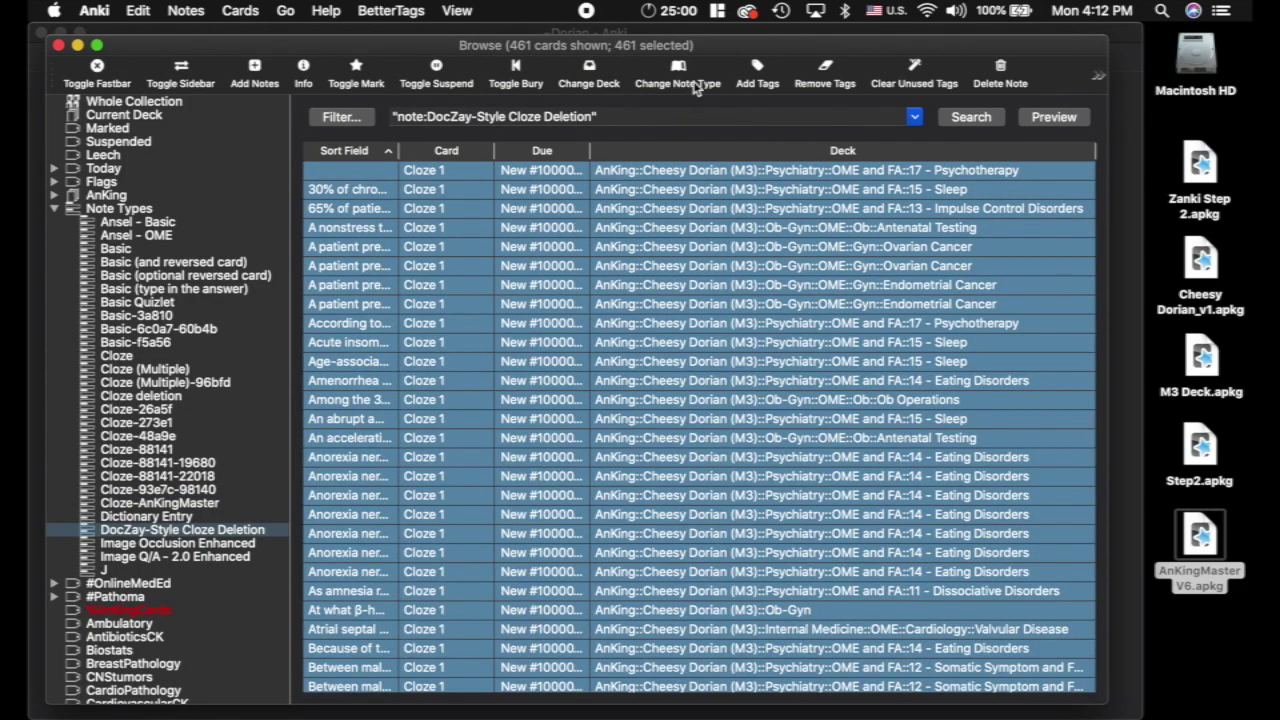
left_click(684, 78)
left_click(697, 401)
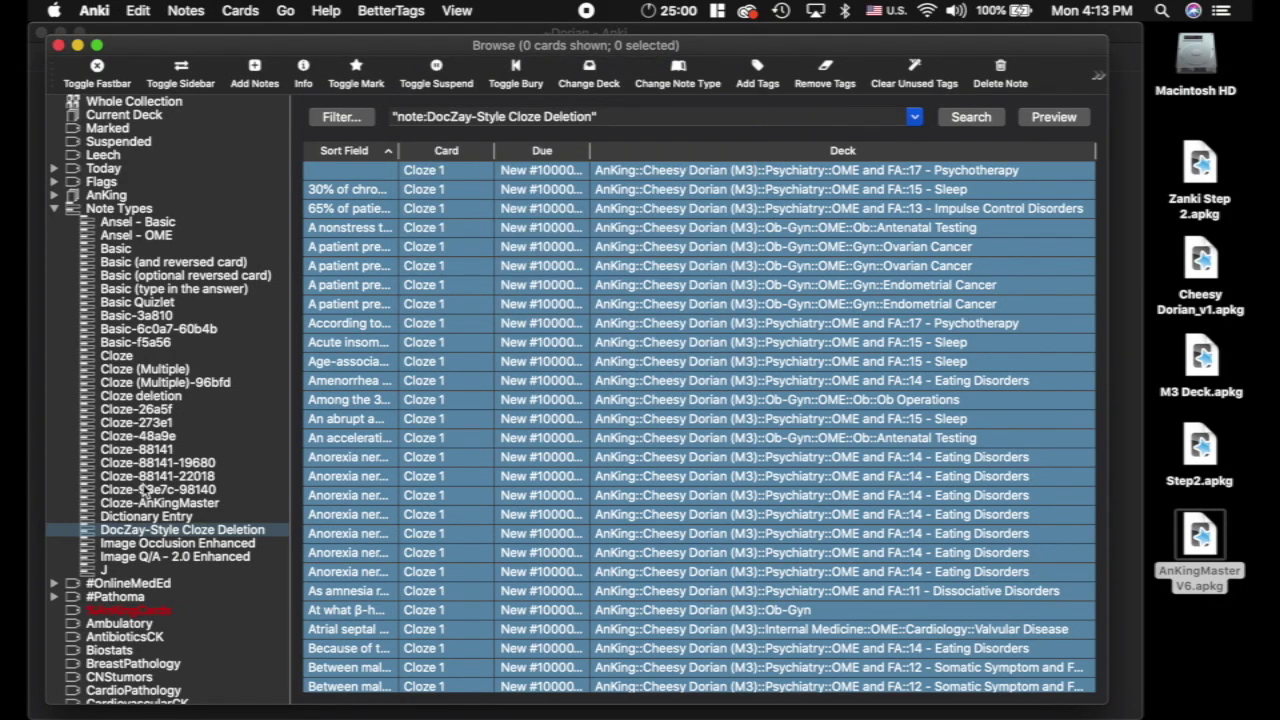
Look through the notes of the Image Occlusion Enhanced and Image Q/A - 2.0 Enhanced types.
scroll(190, 505, "down", 2)
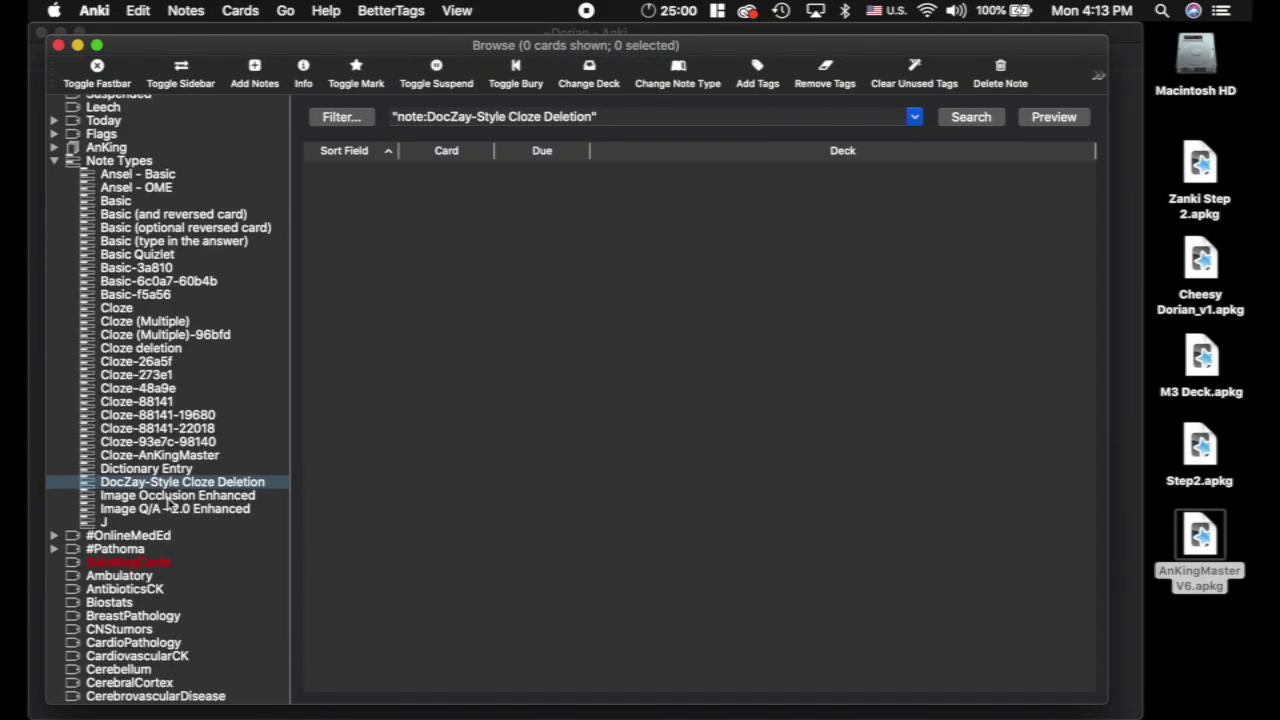
left_click(165, 496)
left_click(185, 510)
key("Up")
key("Down")
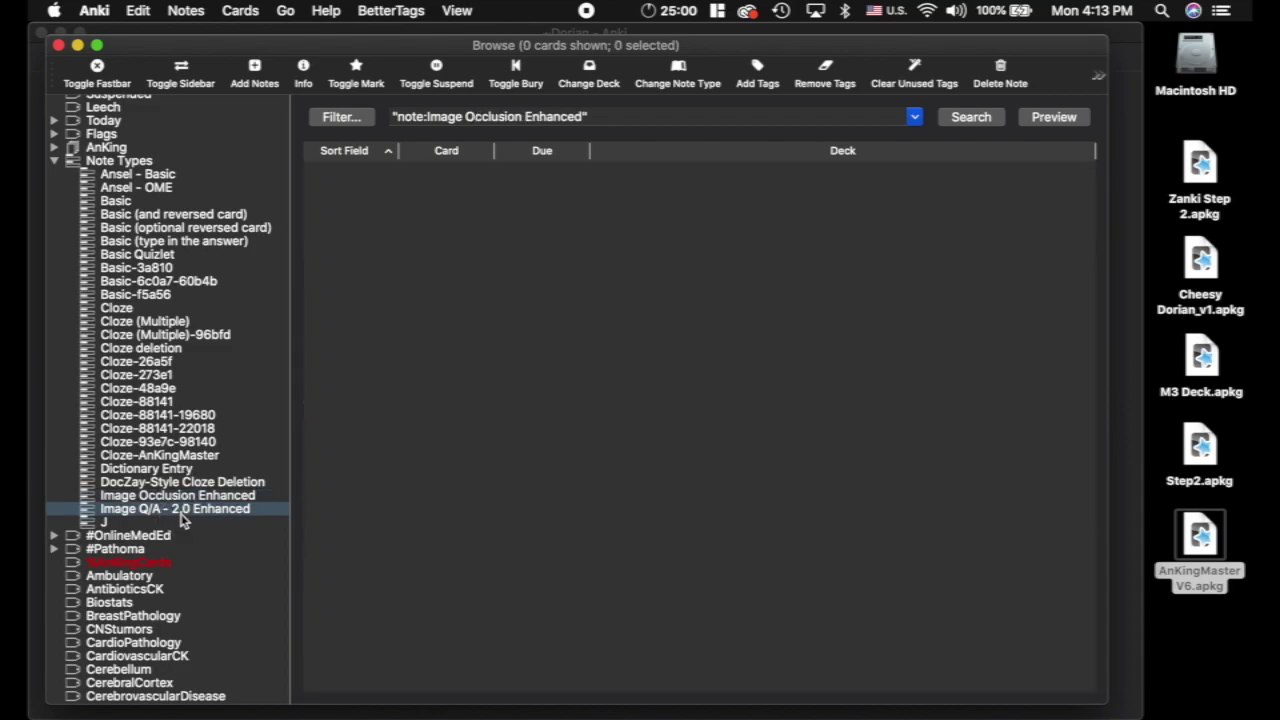
key("Up")
left_click(175, 510)
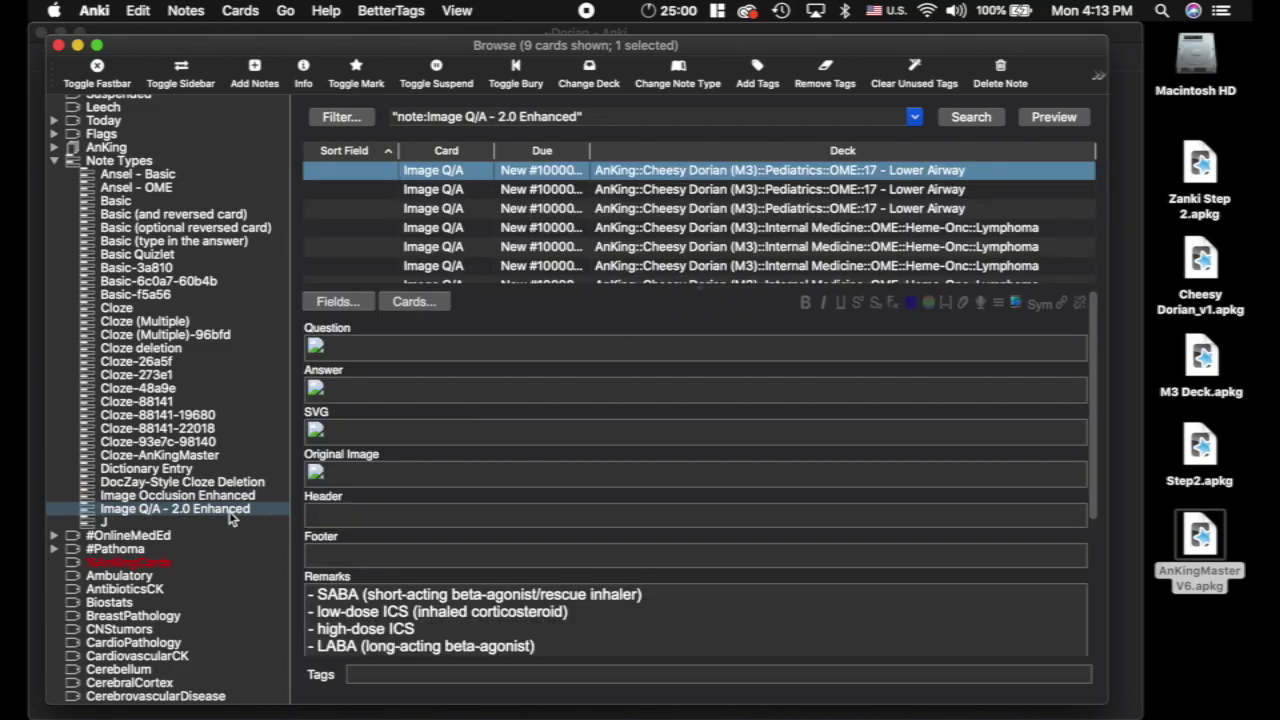
scroll(485, 233, "down", 3)
scroll(495, 233, "up", 3)
scroll(510, 234, "down", 3)
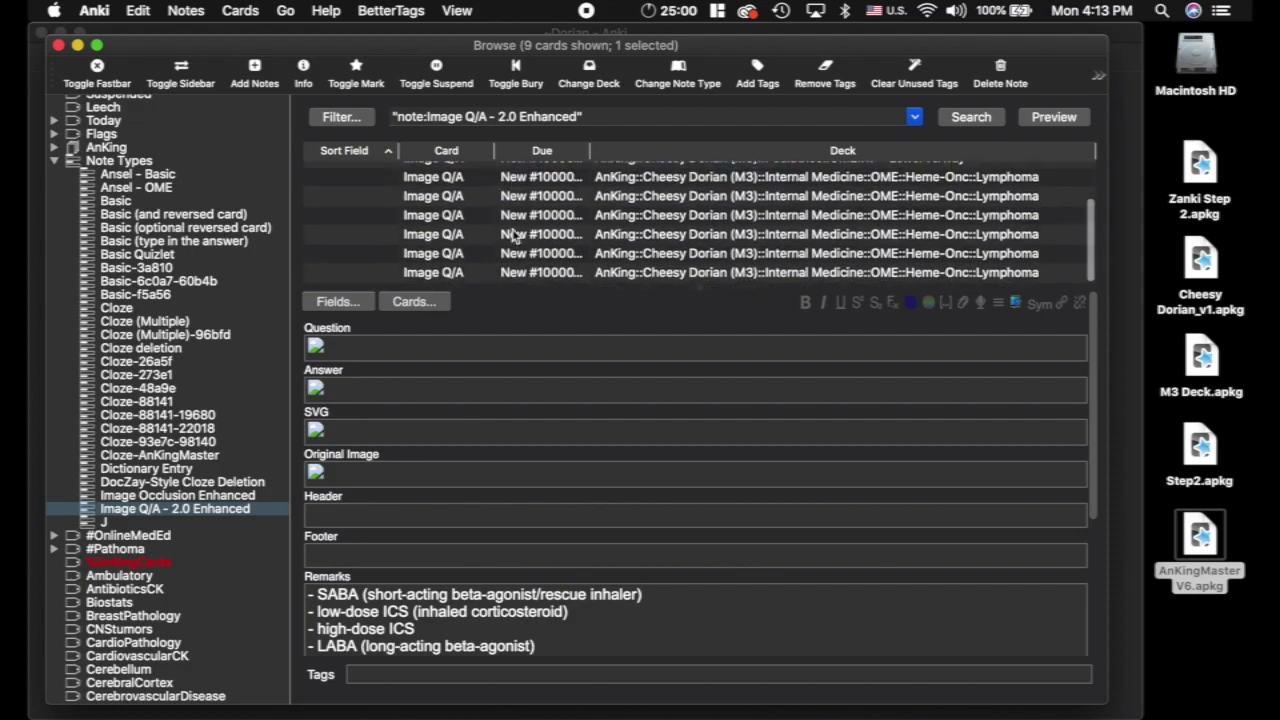
scroll(440, 205, "up", 2)
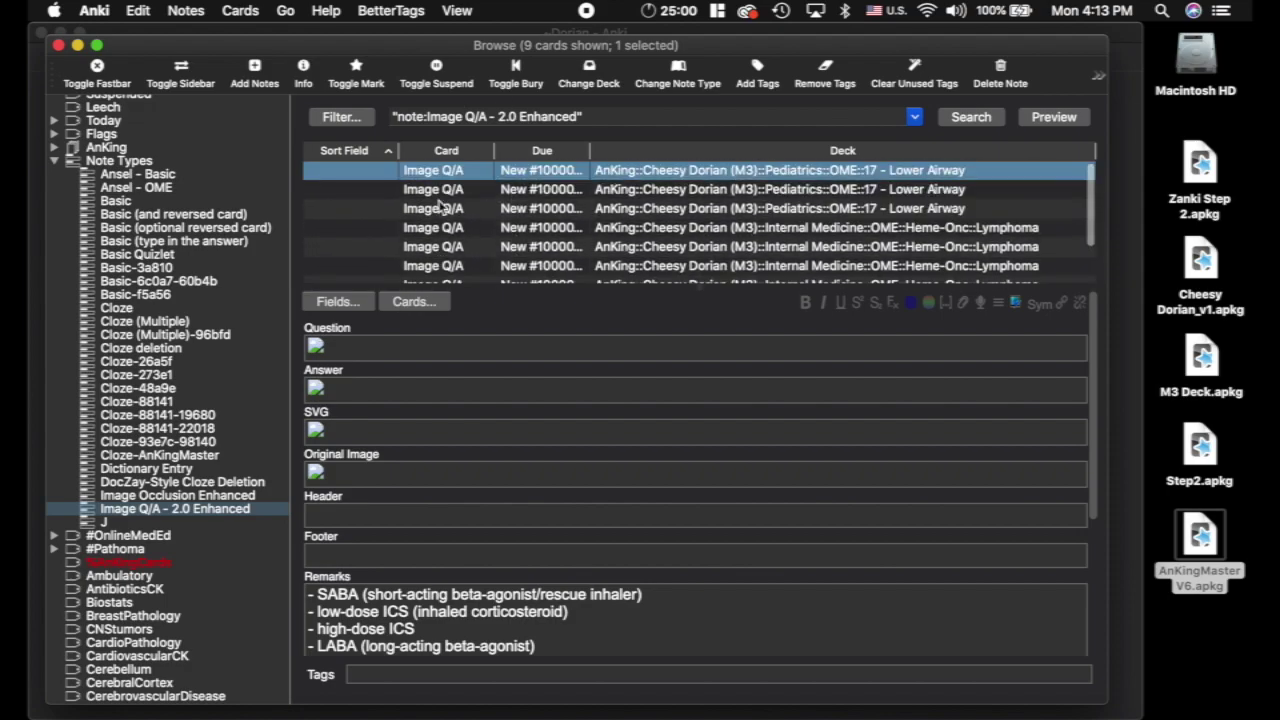
scroll(455, 240, "down", 2)
left_click(422, 215)
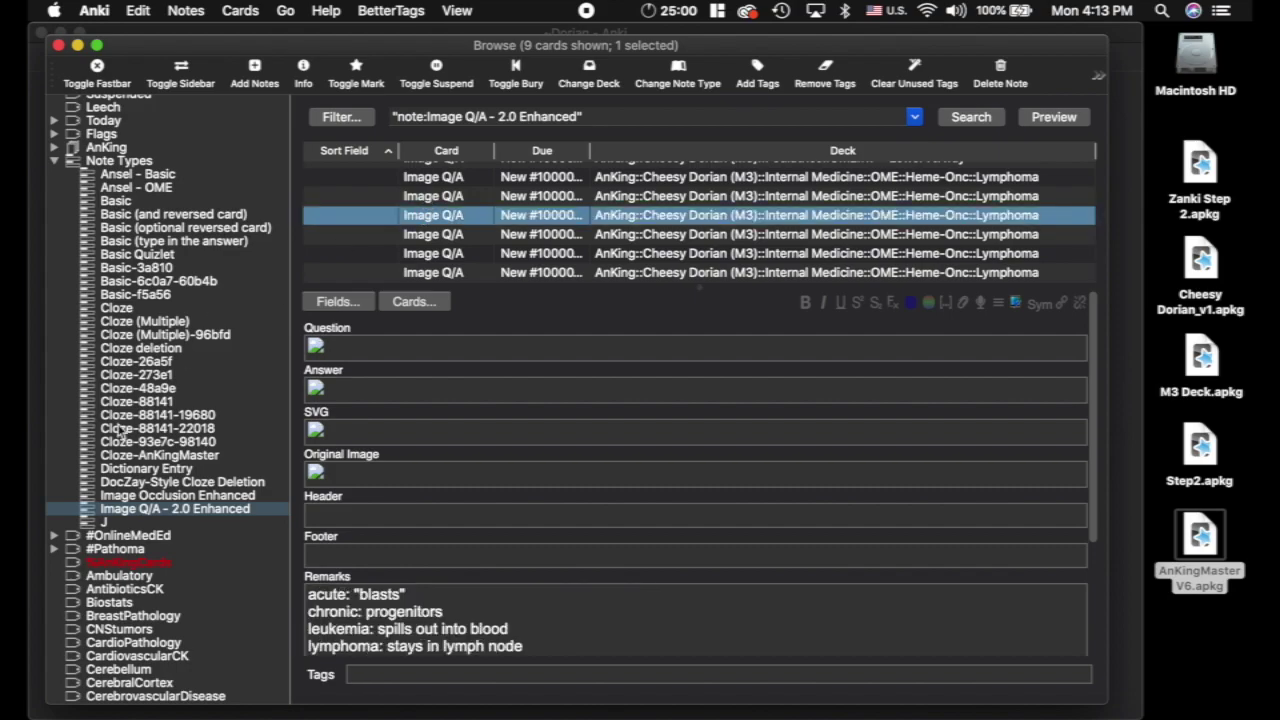
Change all notes of type J to Cloze-AnKingMaster with Text and Extra mapped alike, and close the card browser.
left_click(105, 522)
left_click(538, 210)
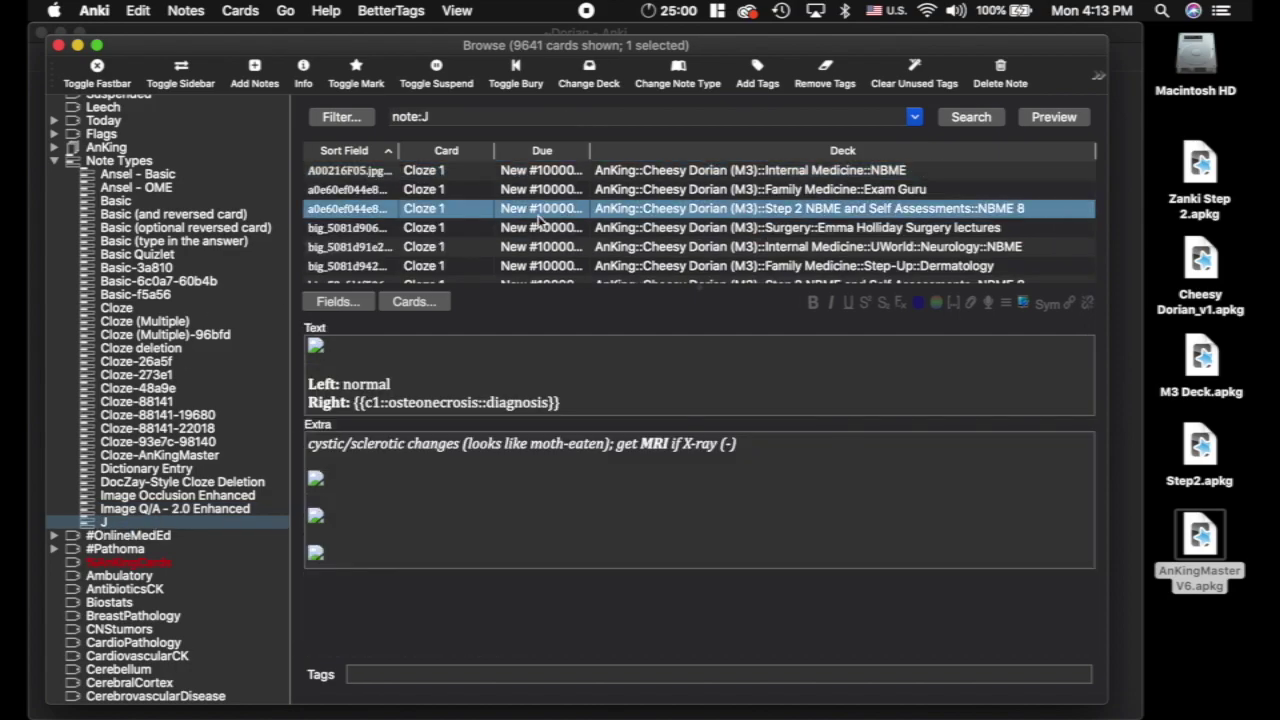
key("super+a")
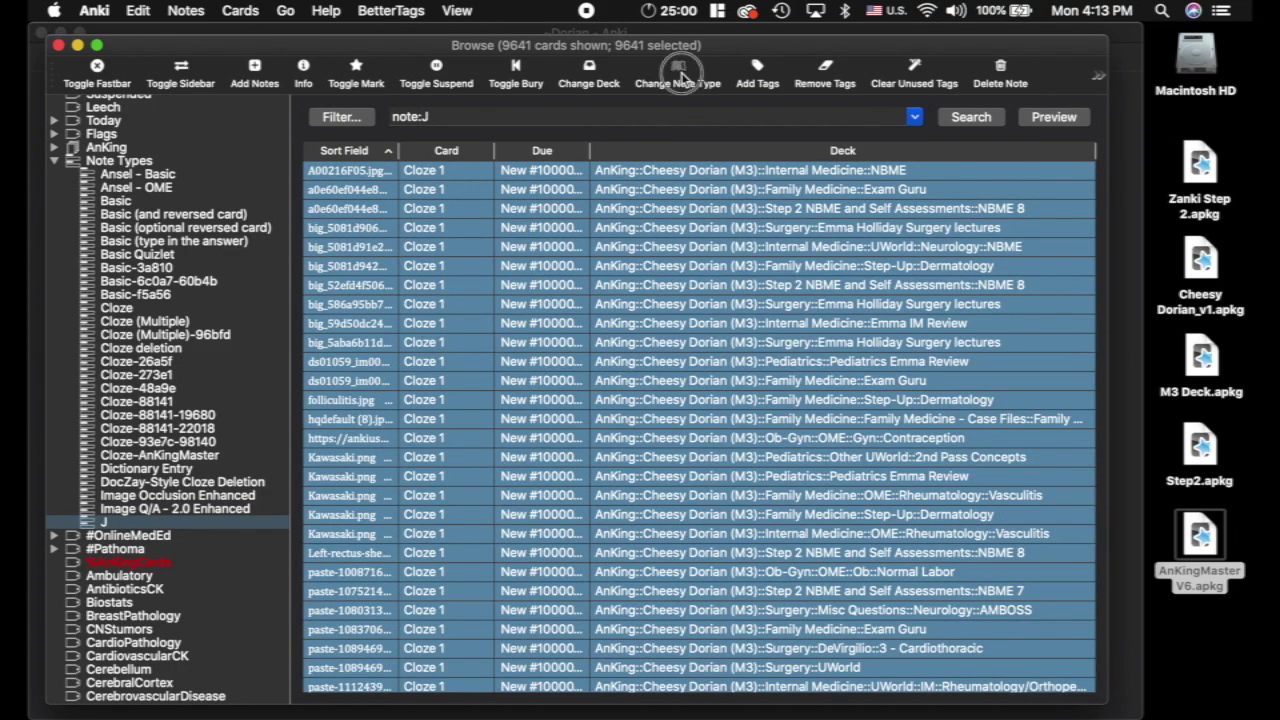
left_click(678, 70)
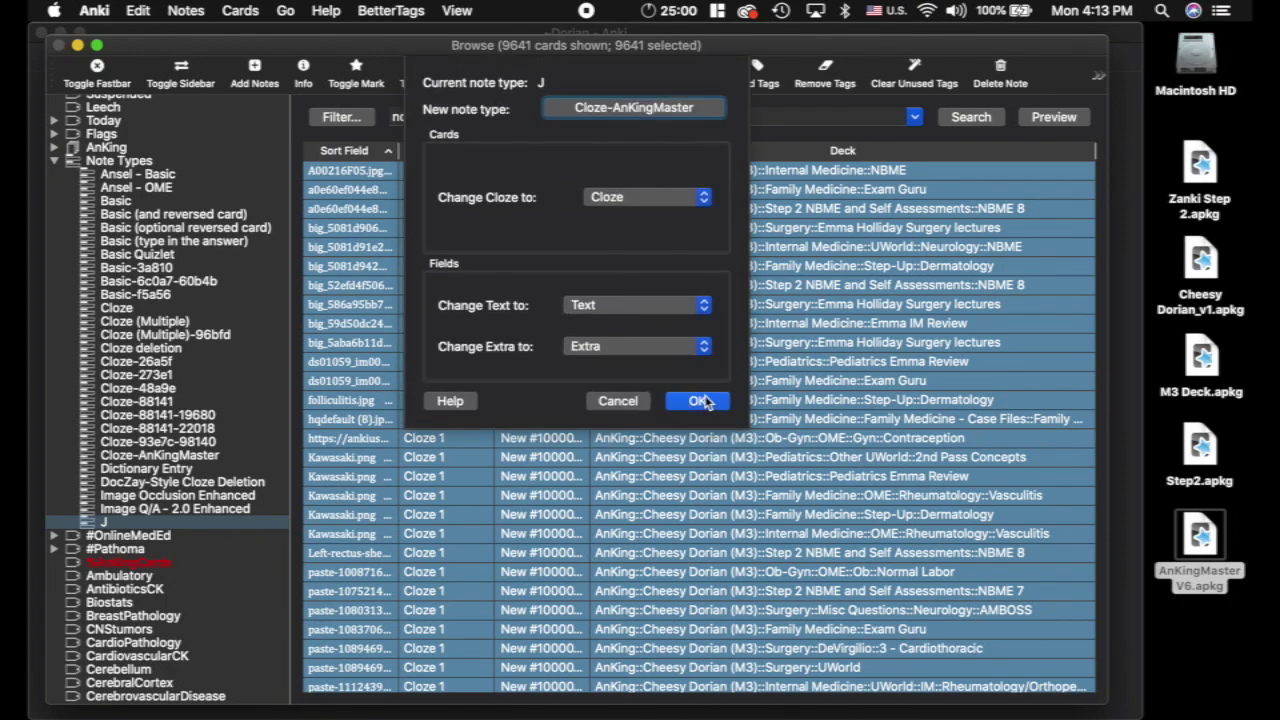
left_click(698, 401)
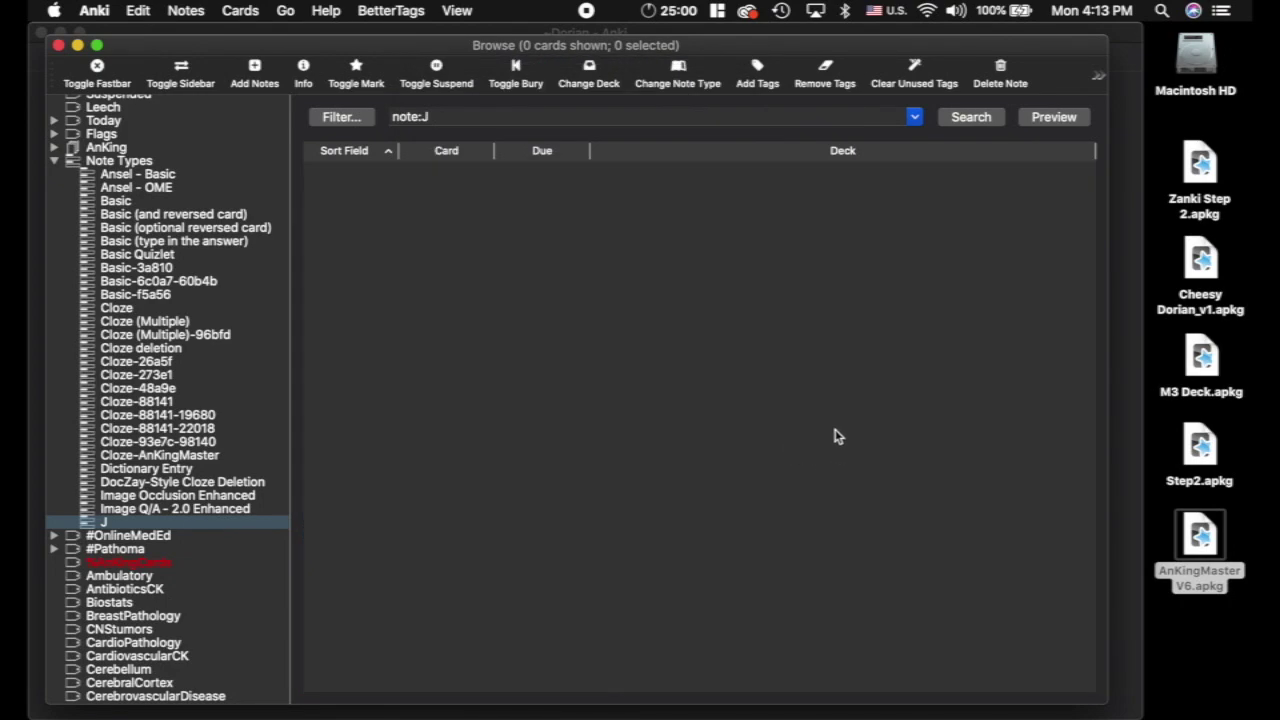
left_click(160, 455)
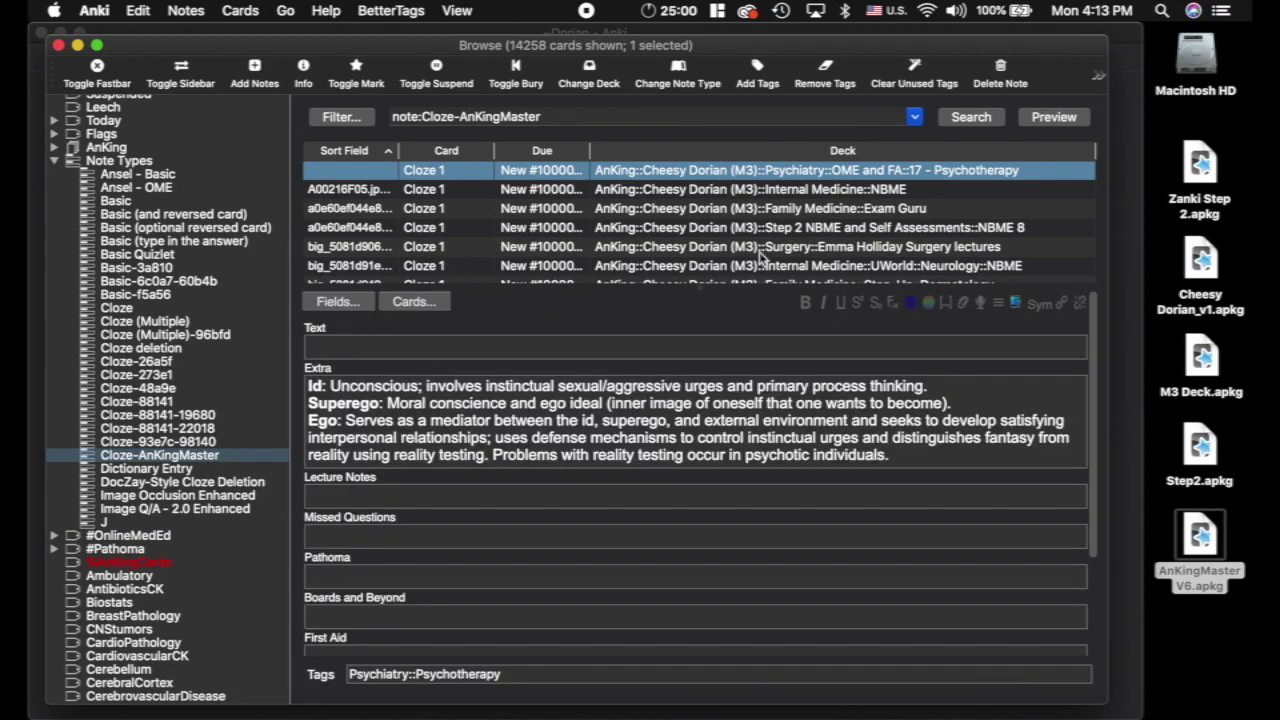
left_click(59, 46)
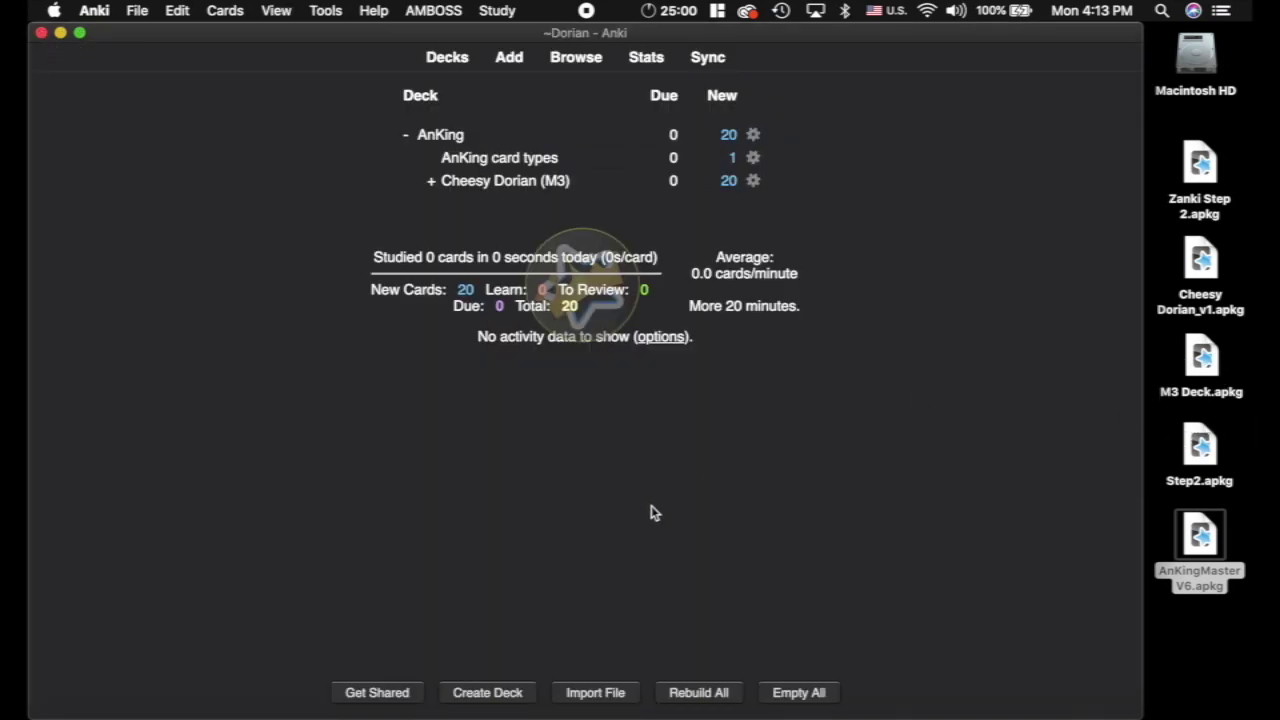
Switch to Chrome to view the video on updating decks with the Special Fields add-on, and return to Anki.
key("ctrl+Left")
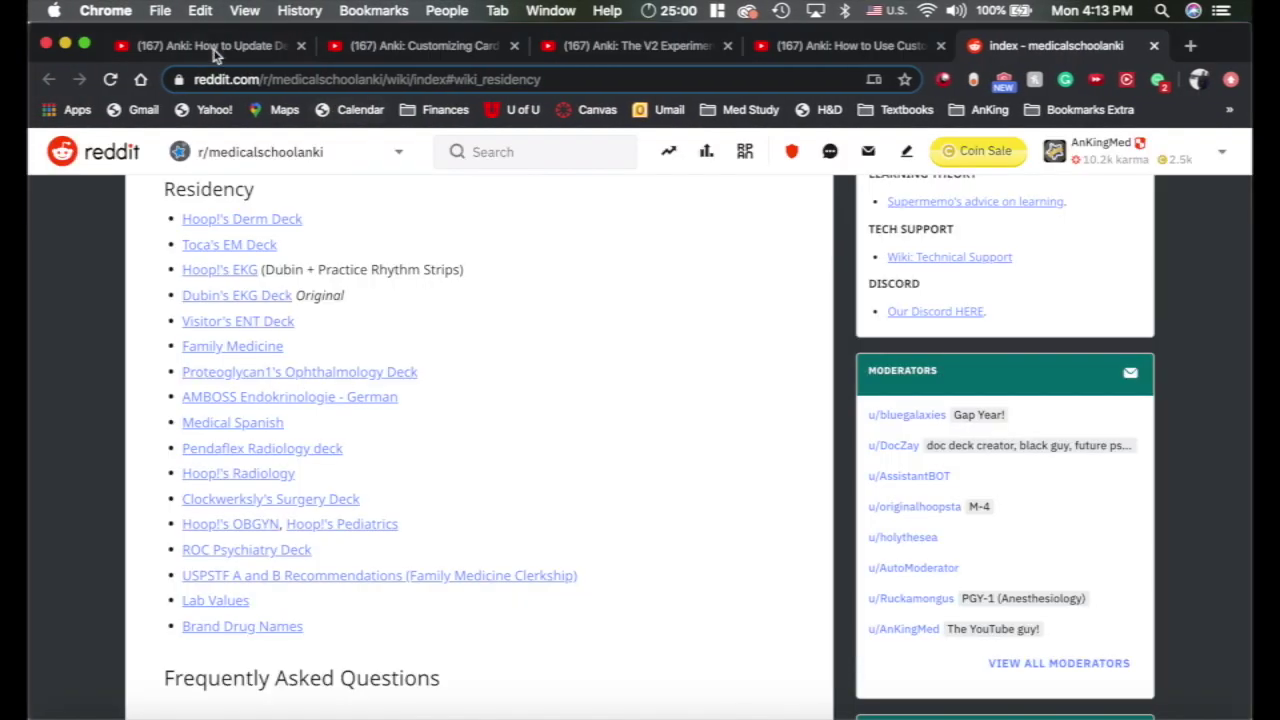
left_click(213, 50)
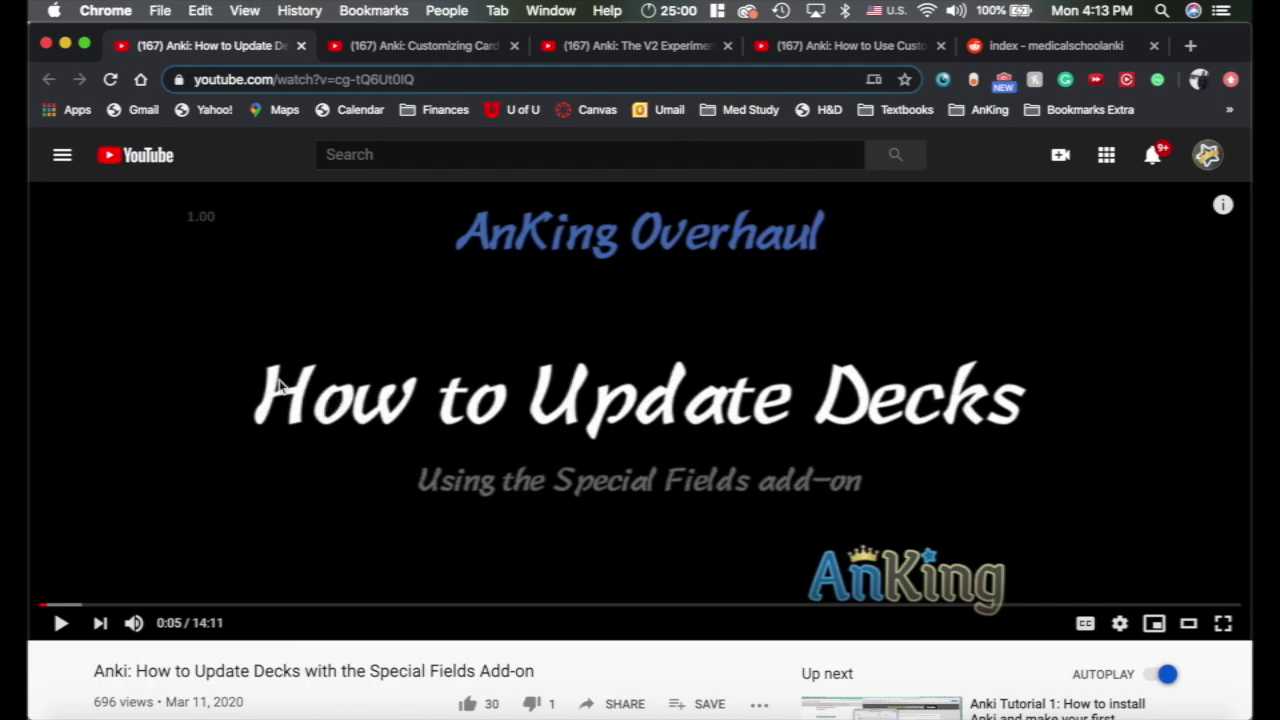
left_click(1095, 47)
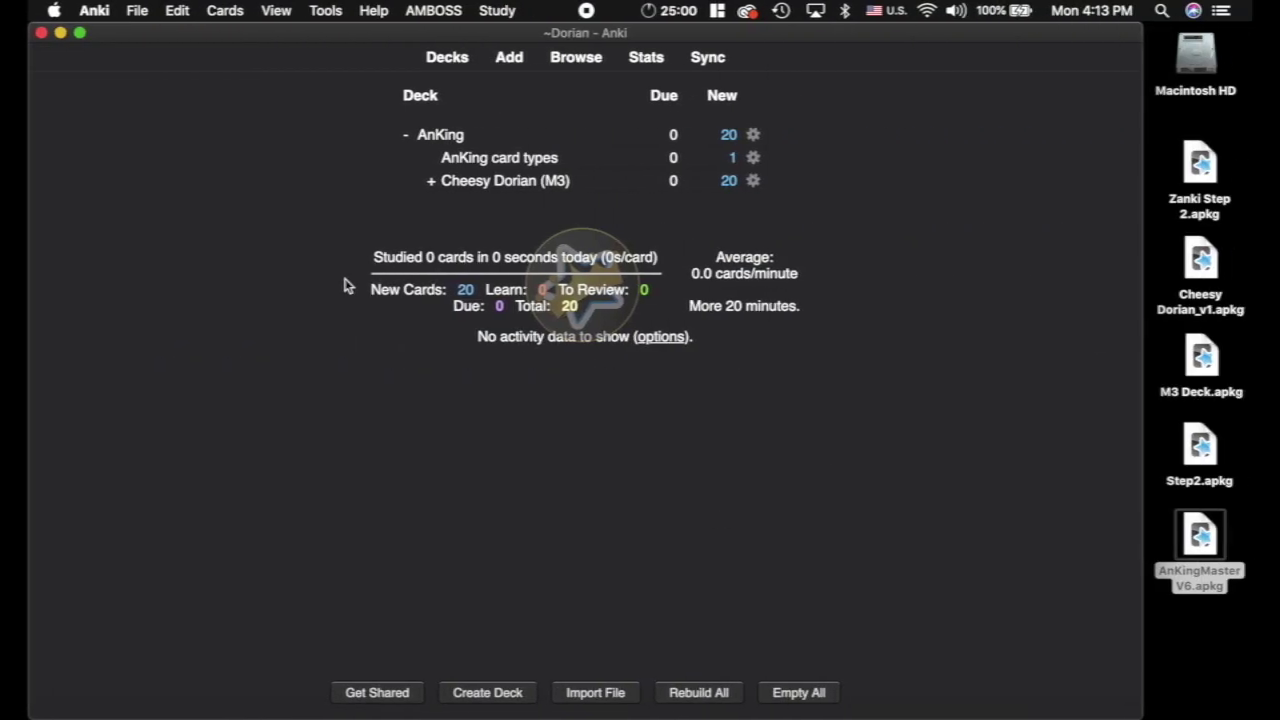
key("ctrl+Left")
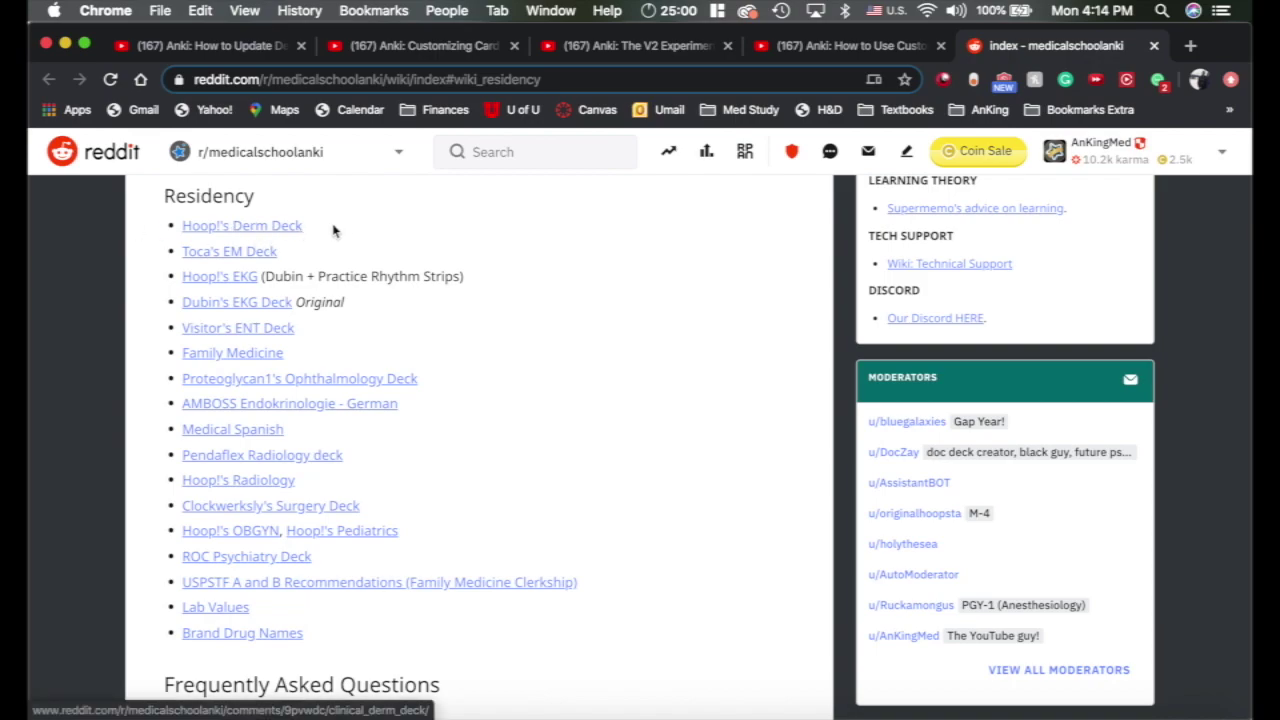
key("ctrl+Right")
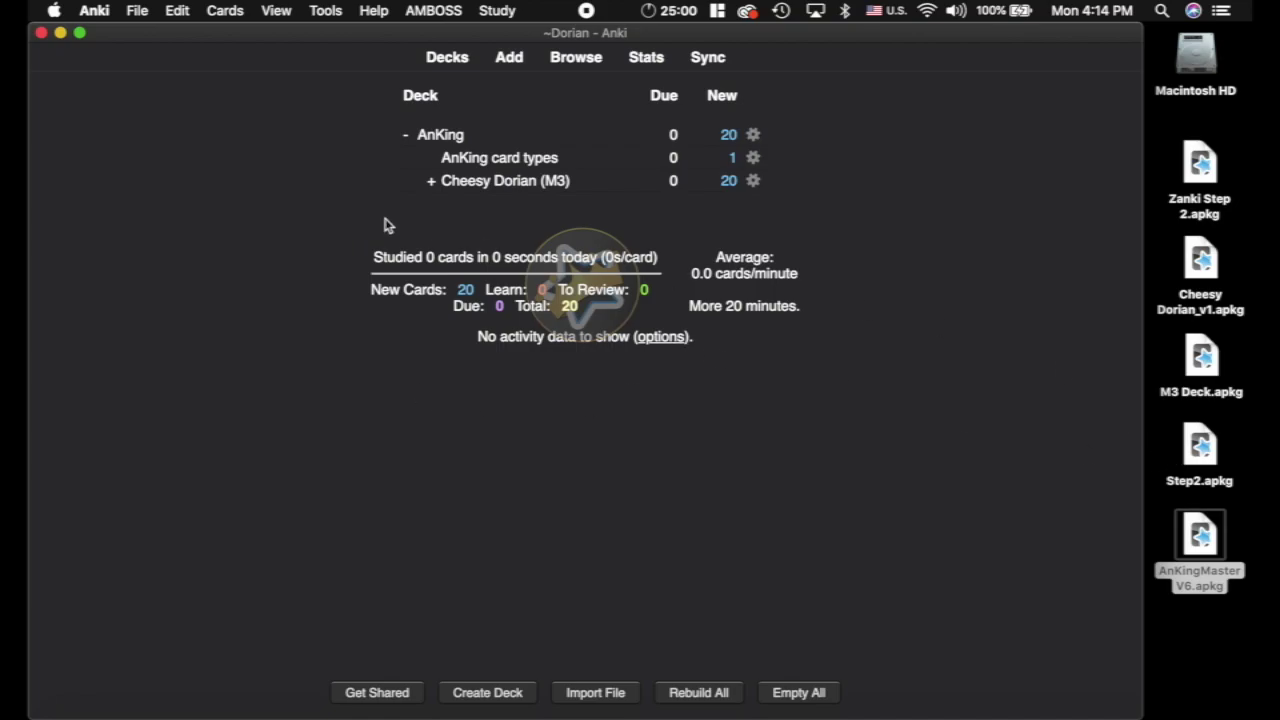
Delete Text and Extra from the list of protected fields in the Special Fields add-on.
left_click(325, 9)
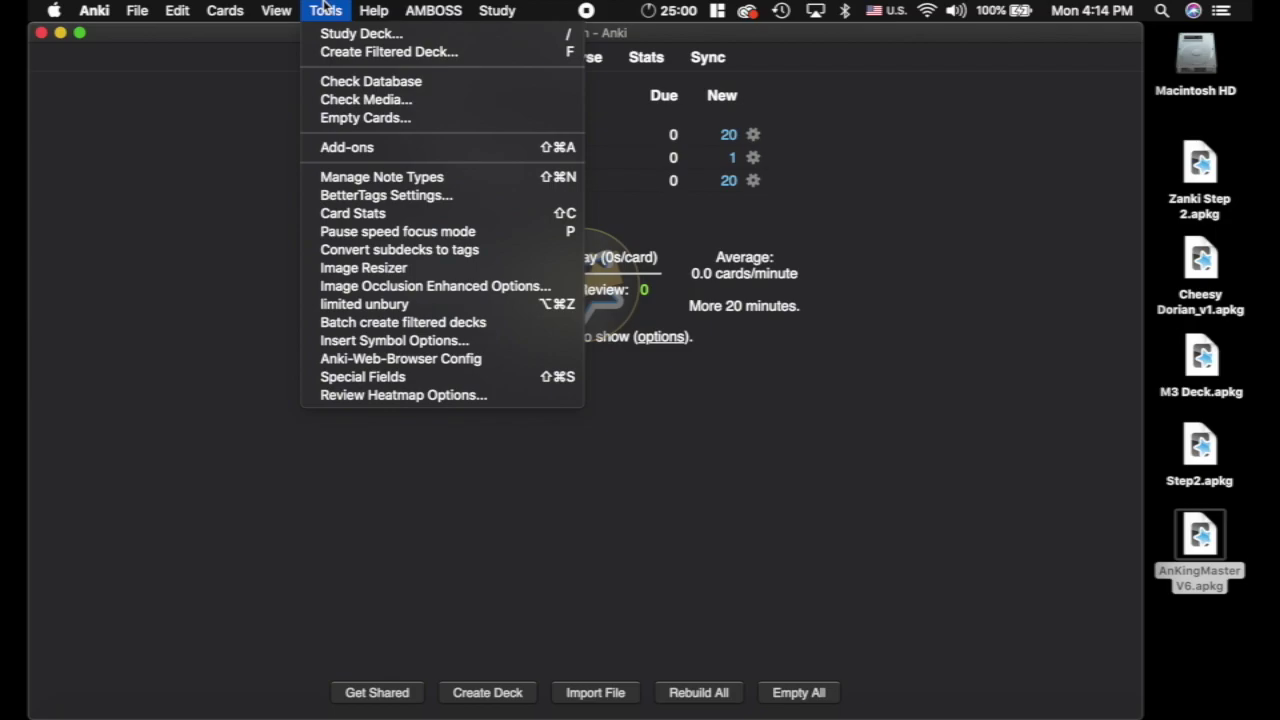
left_click(392, 377)
left_click(388, 320)
left_click(388, 330)
left_click(382, 315)
left_click(387, 330)
left_click(382, 318)
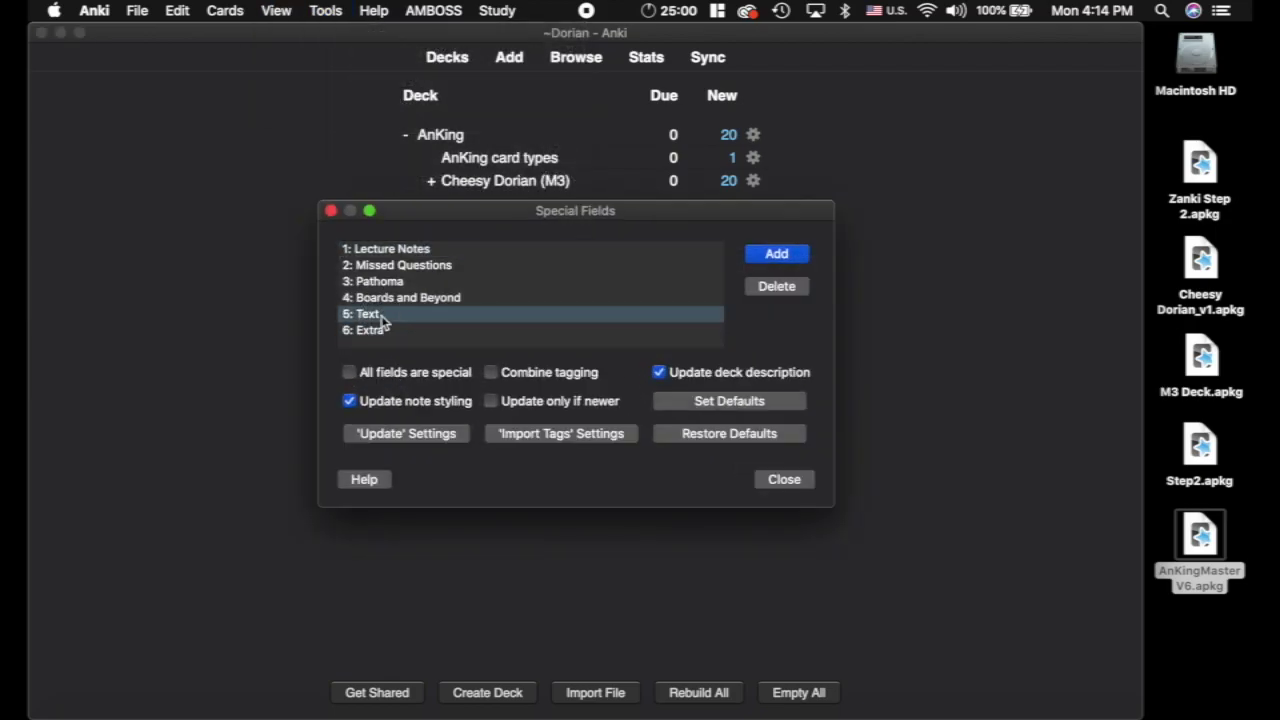
left_click(777, 288)
left_click(642, 312)
left_click(777, 286)
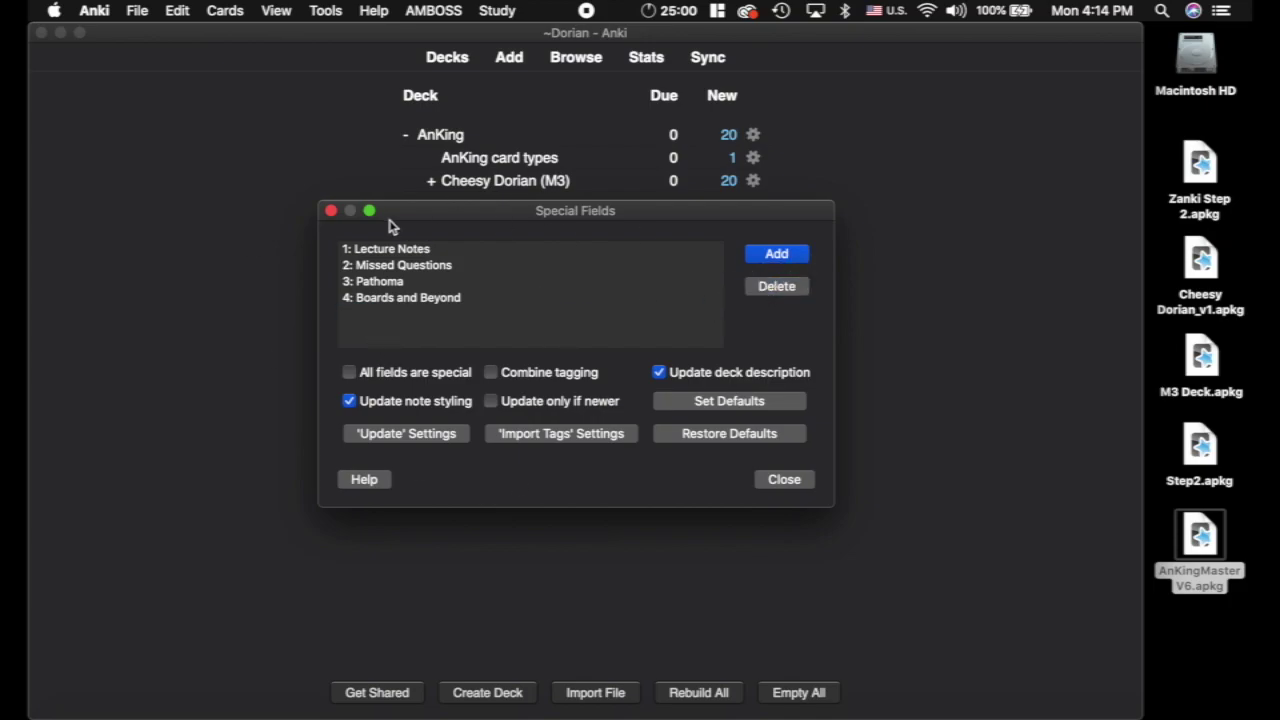
Apply the 'Update' settings preset in Special Fields and save the configuration as the defaults.
left_click(396, 434)
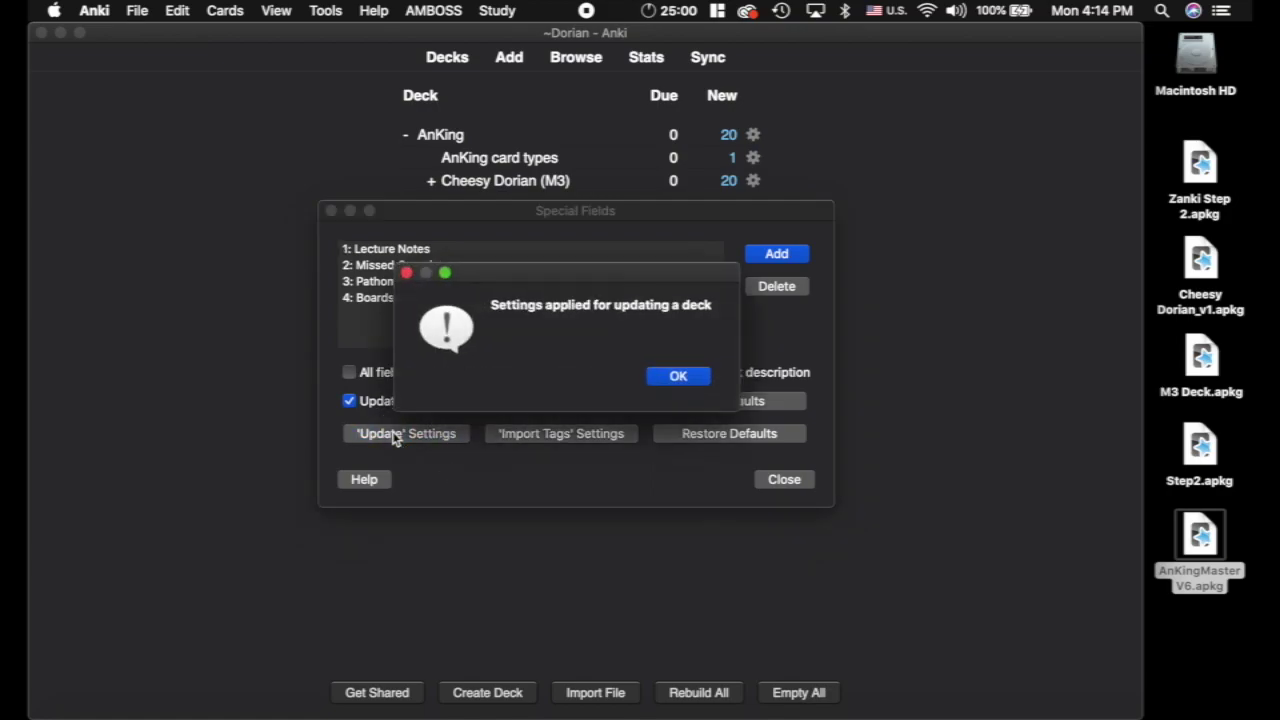
left_click(680, 375)
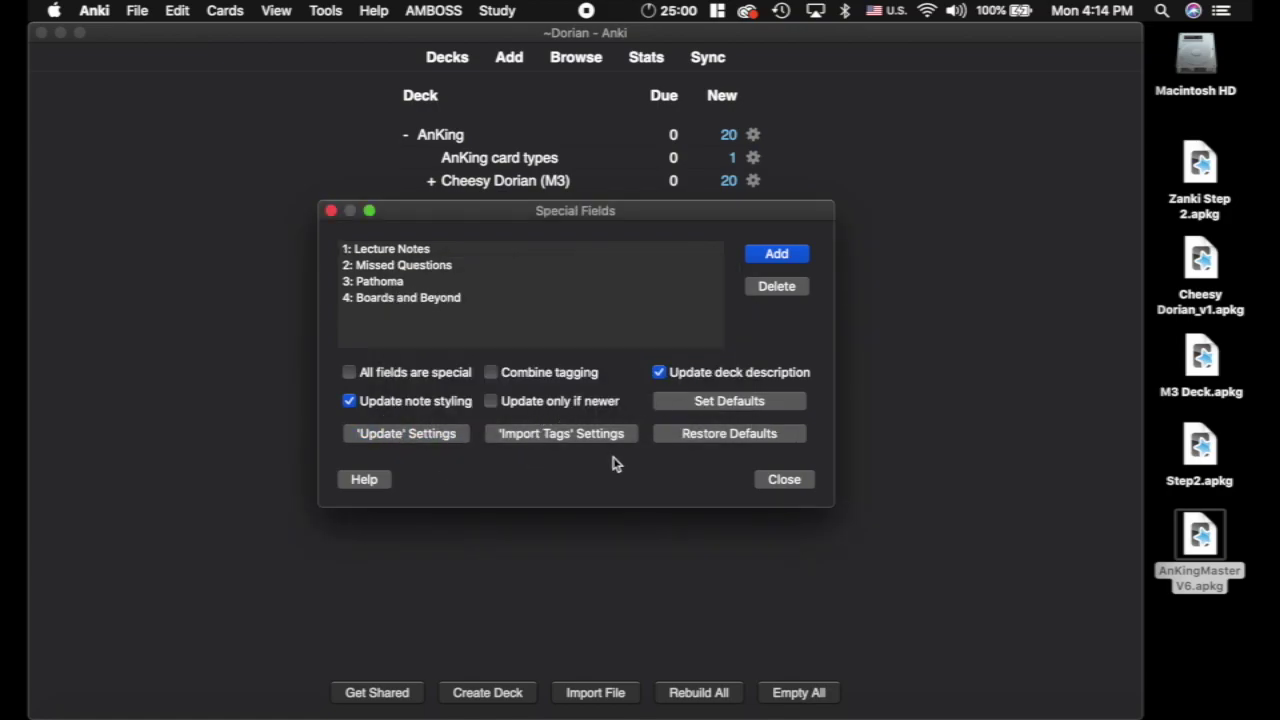
left_click(735, 404)
left_click(632, 378)
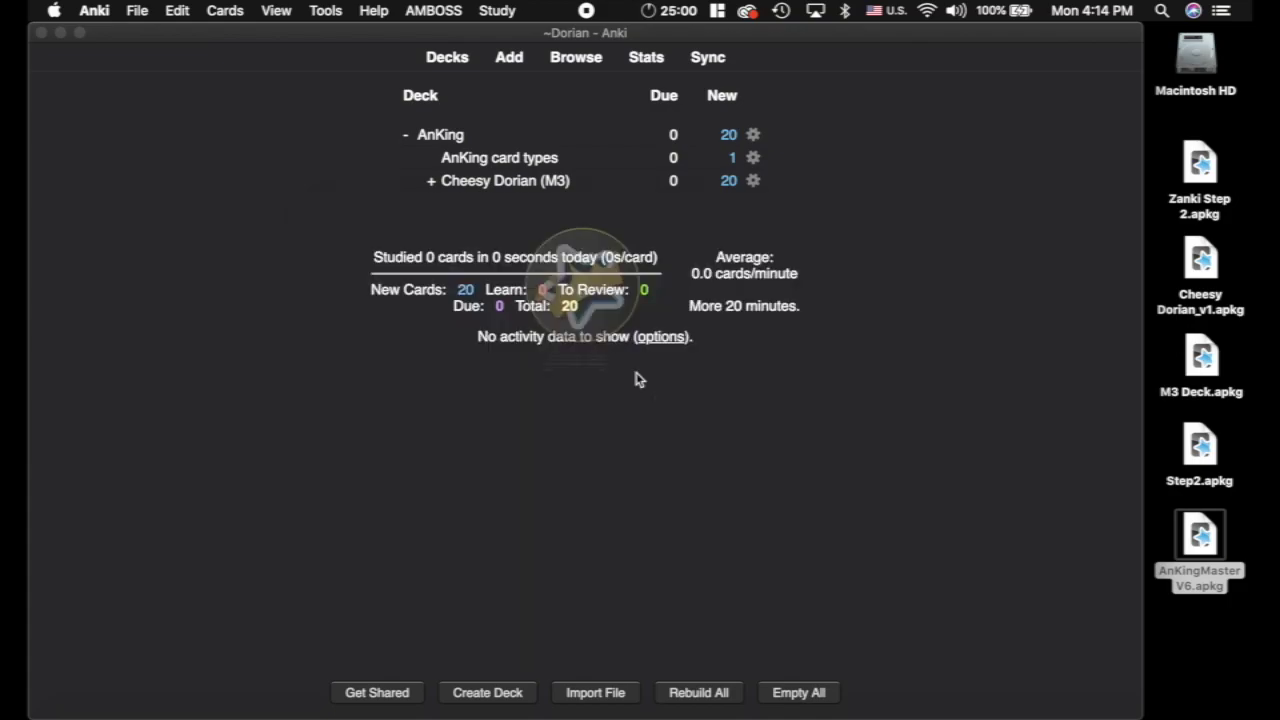
Apply the 'Import Tags' settings preset in Special Fields and switch back to the 'Update' settings preset.
left_click(494, 372)
left_click(560, 434)
left_click(664, 376)
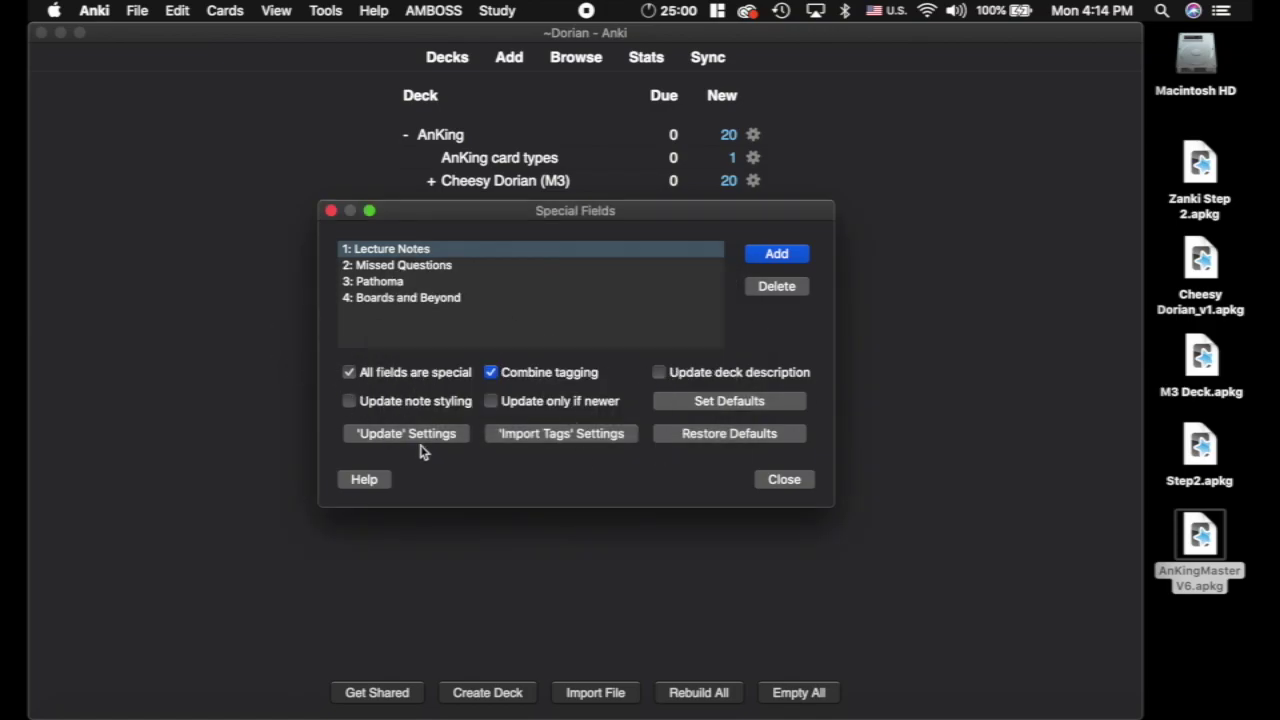
left_click(408, 435)
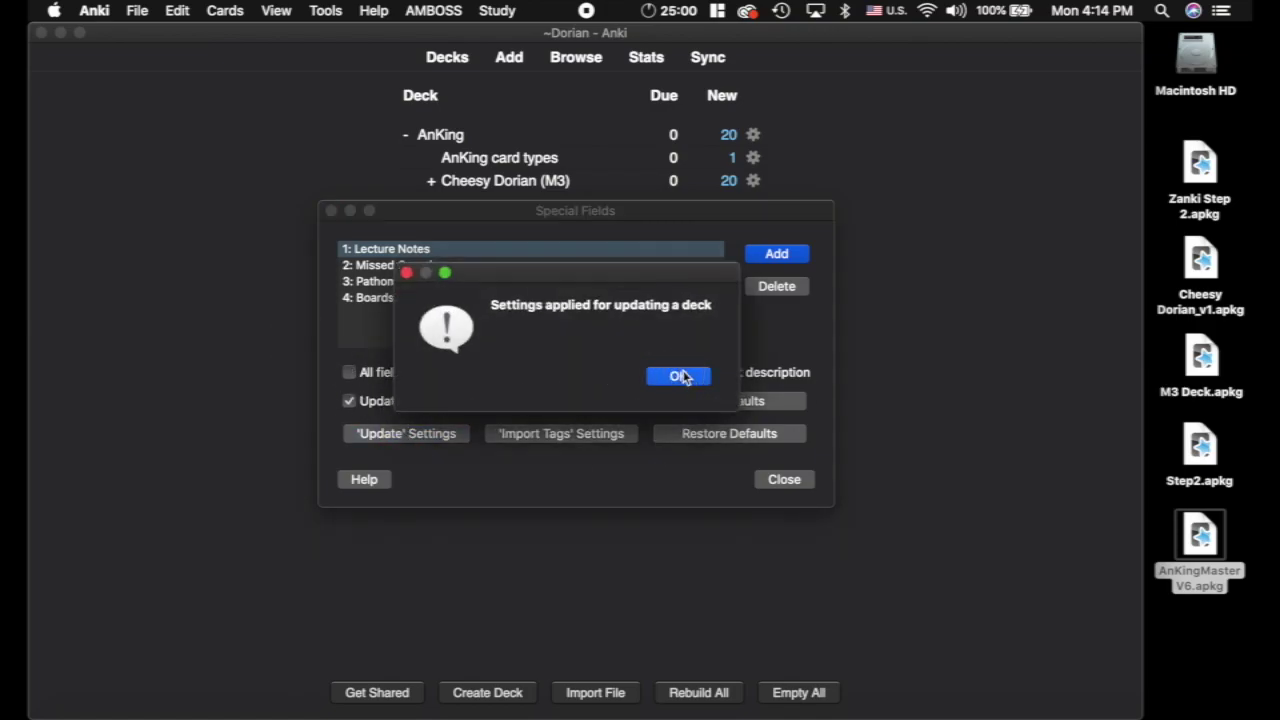
left_click(680, 376)
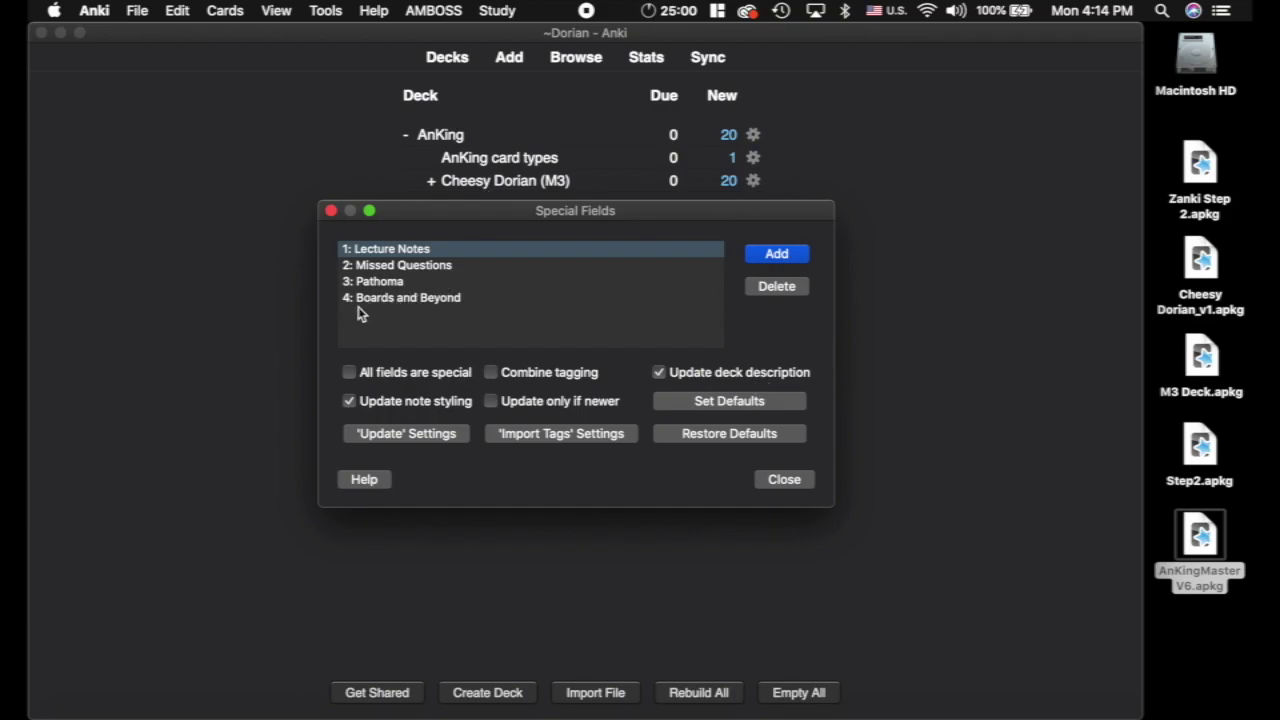
Close the Special Fields settings, import Step2.apkg into the collection, and collapse the AnKing deck in the deck list.
left_click(332, 212)
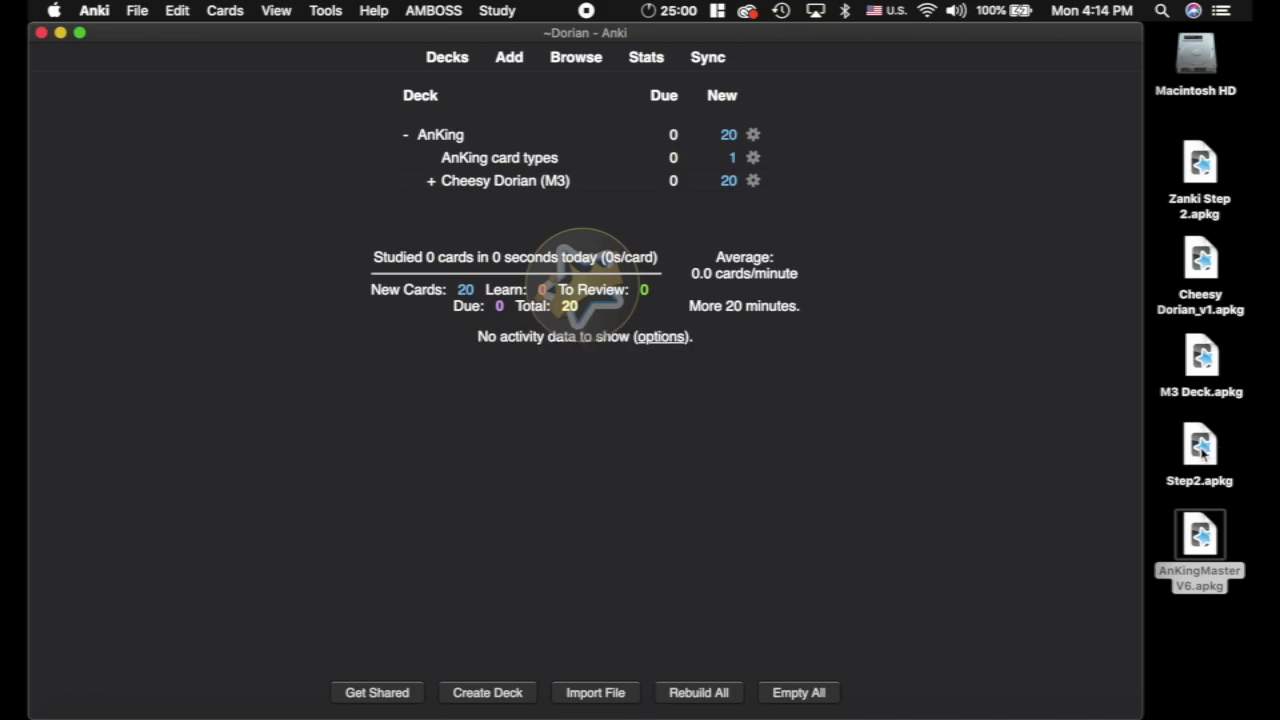
left_click_drag(1203, 452, 846, 560)
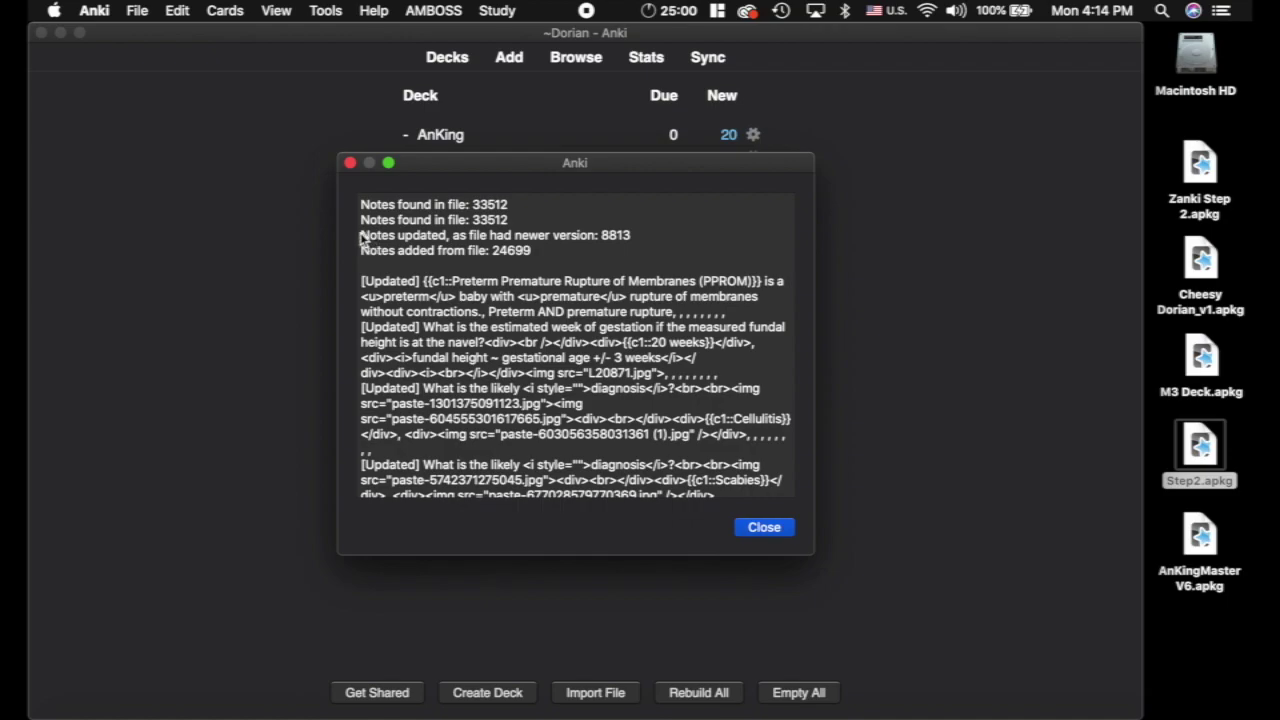
left_click(764, 531)
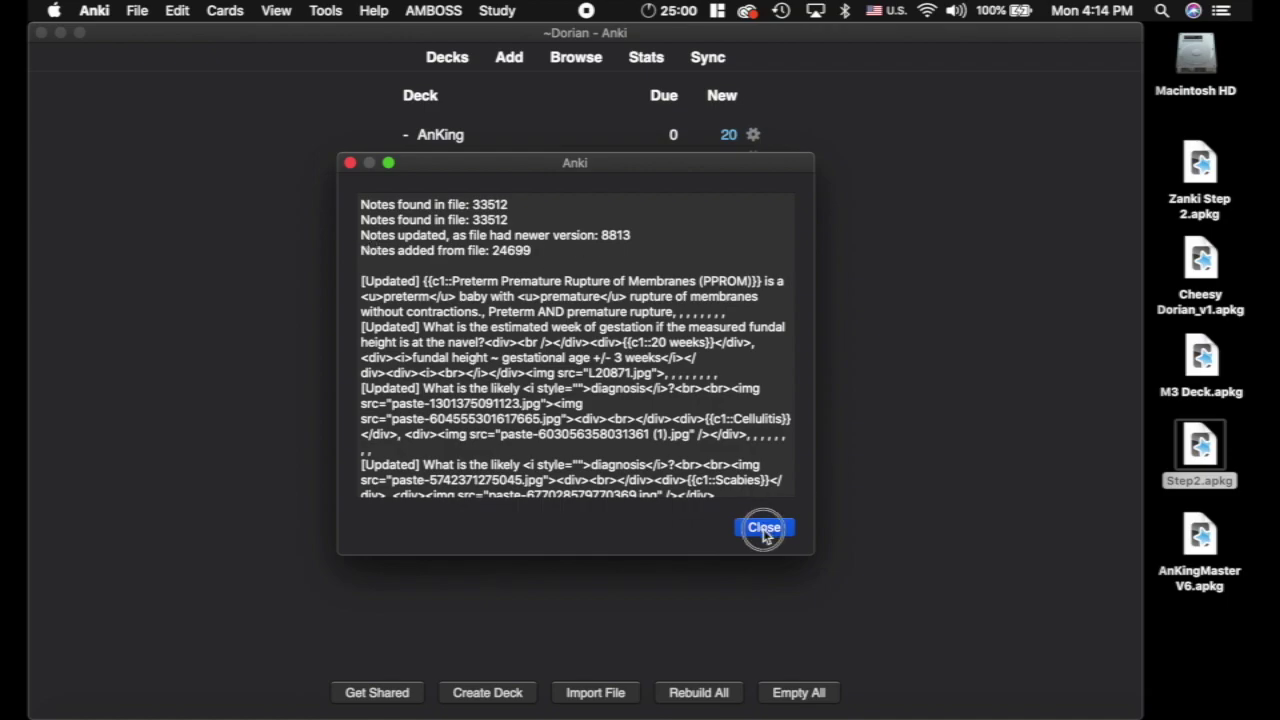
left_click(770, 532)
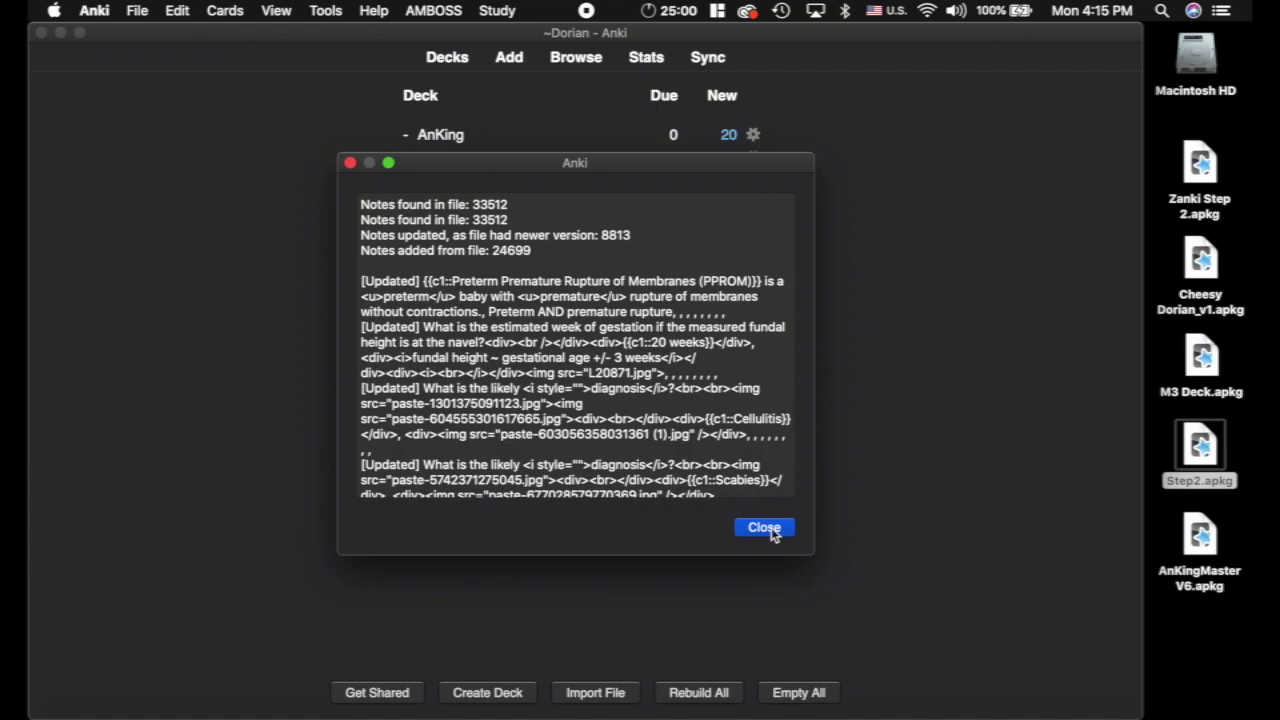
left_click(770, 531)
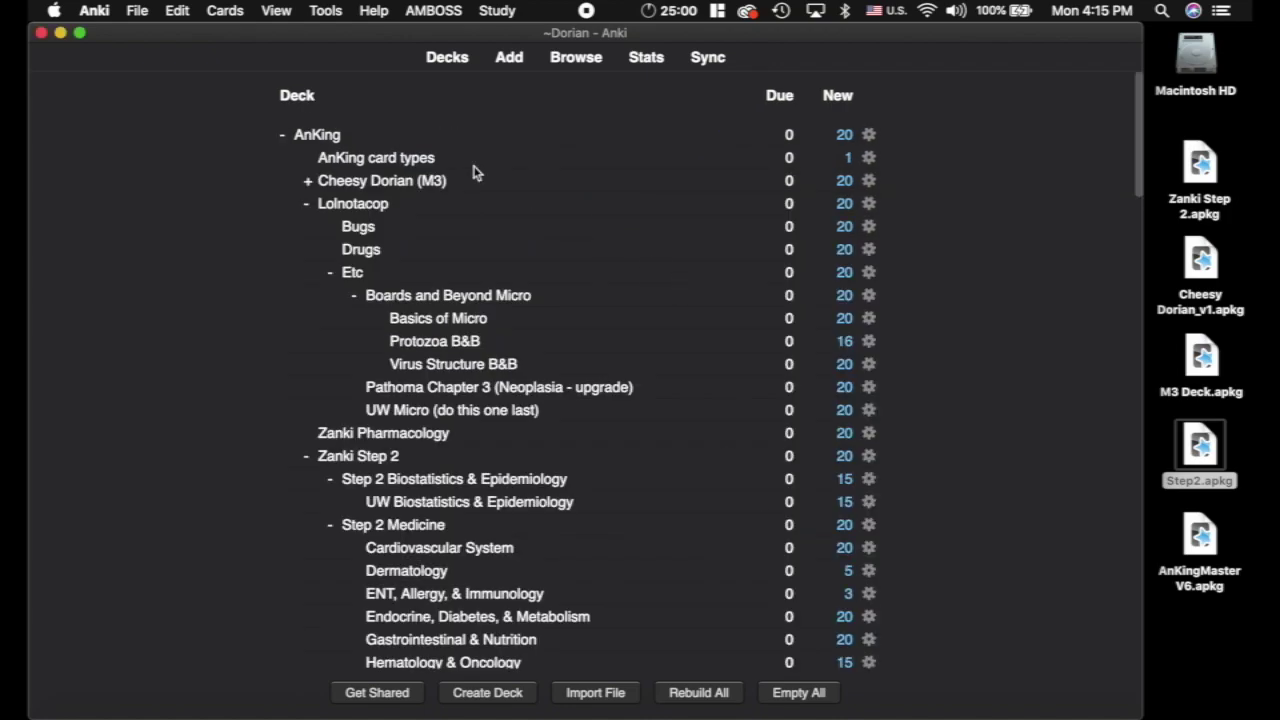
left_click(284, 137)
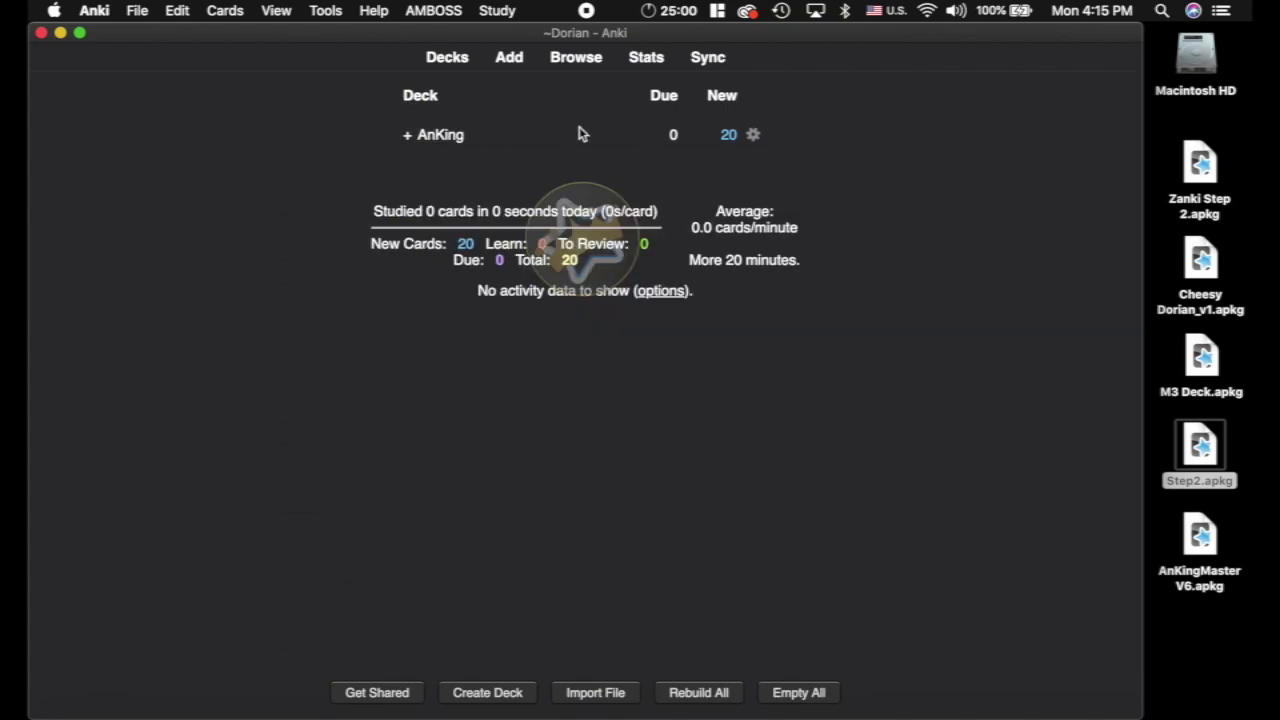
Clear the unused tags in the card browser and look through the remaining tag list.
left_click(577, 60)
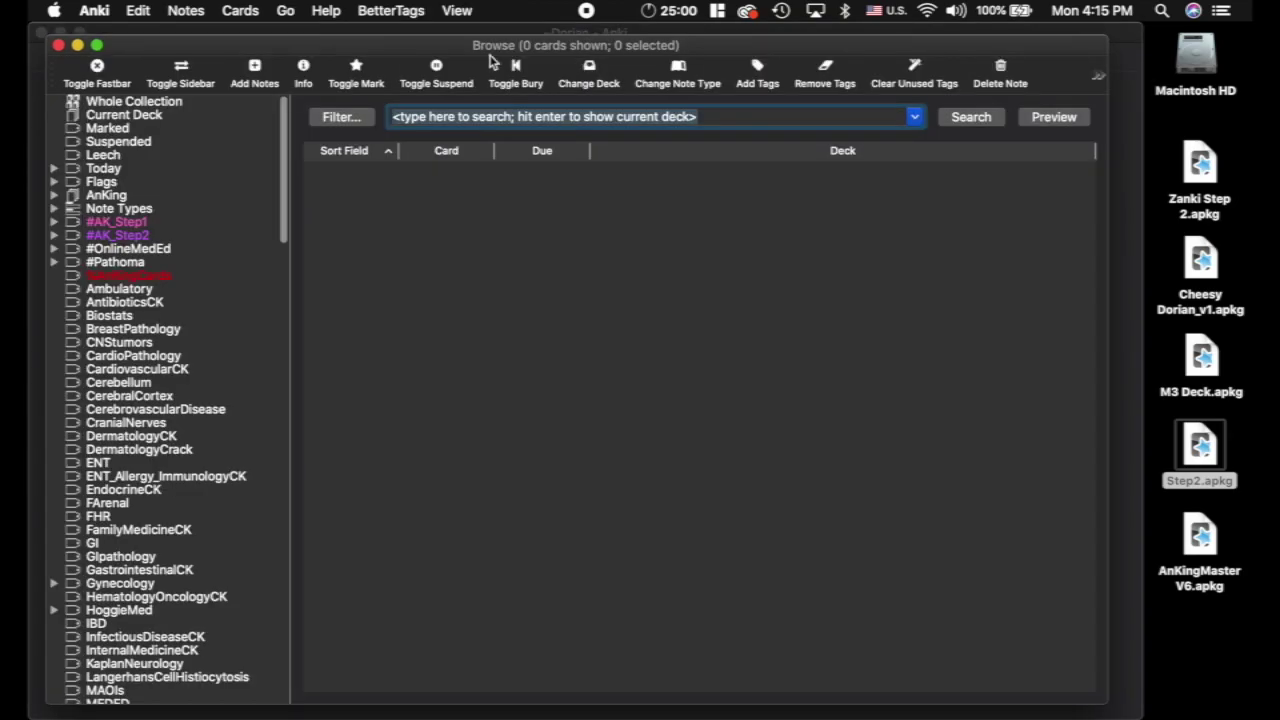
left_click(180, 9)
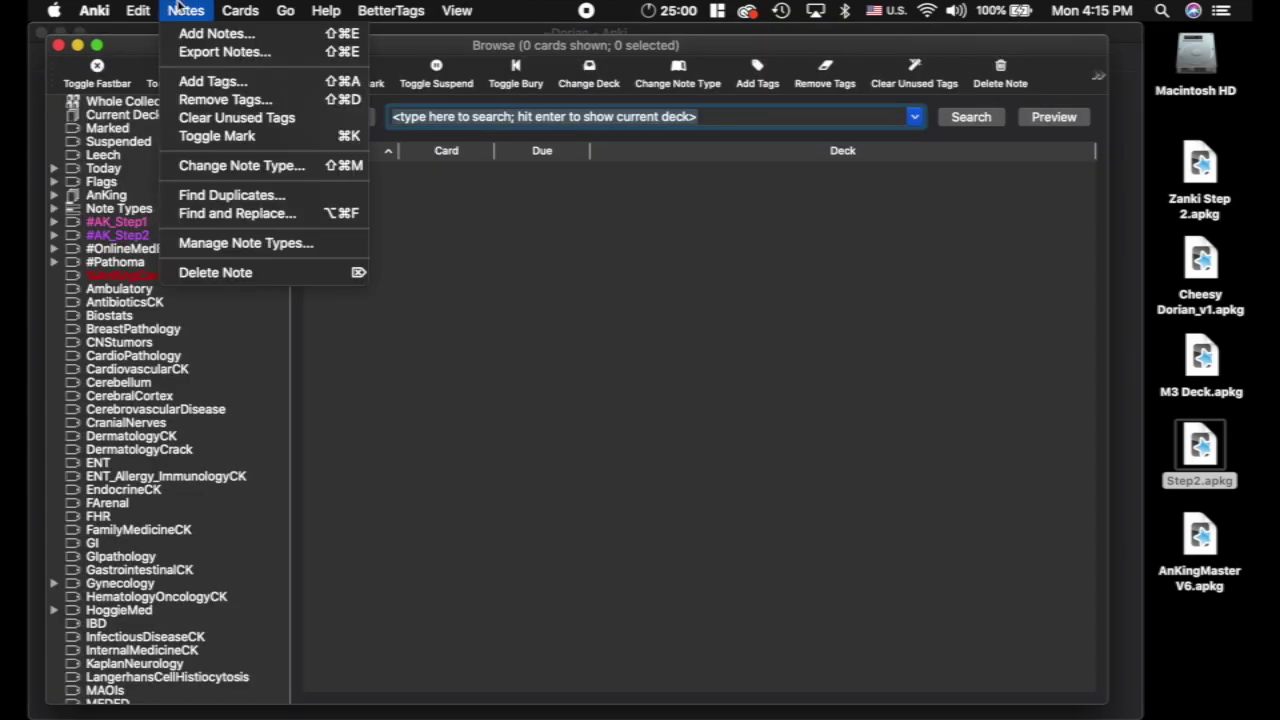
left_click(232, 117)
scroll(118, 470, "down", 15)
scroll(118, 470, "up", 15)
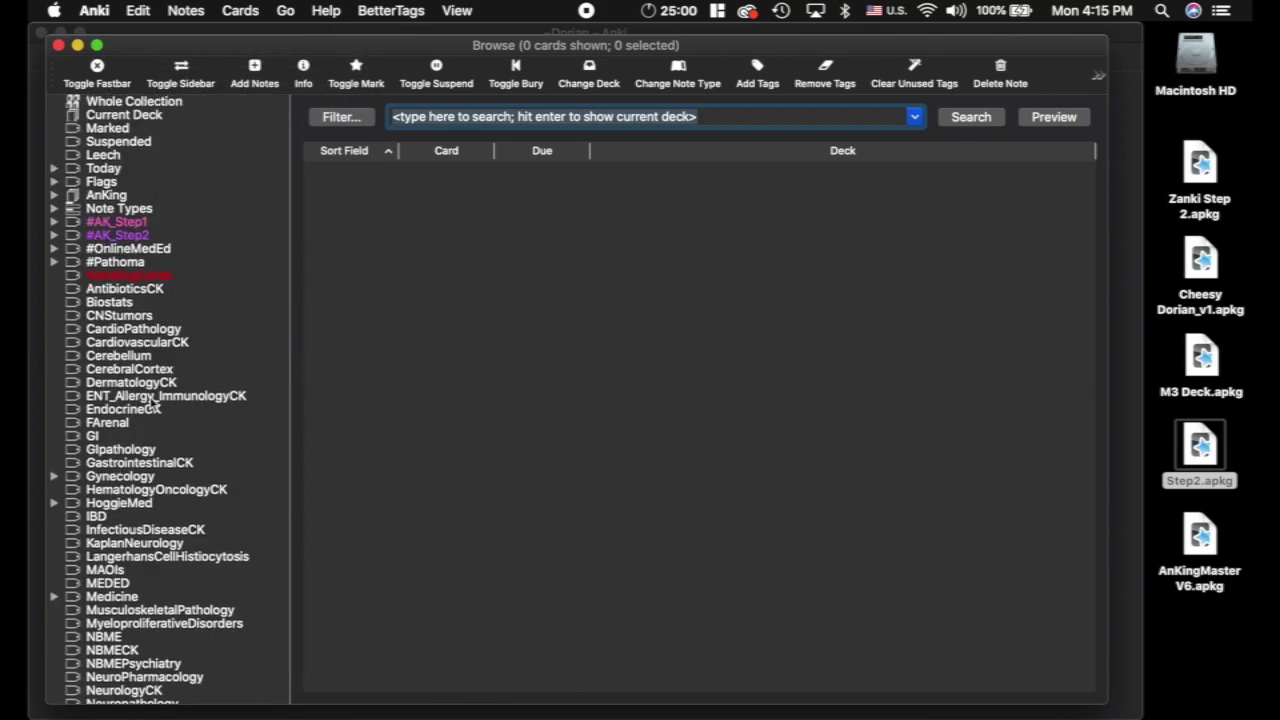
scroll(152, 402, "down", 2)
scroll(152, 402, "down", 15)
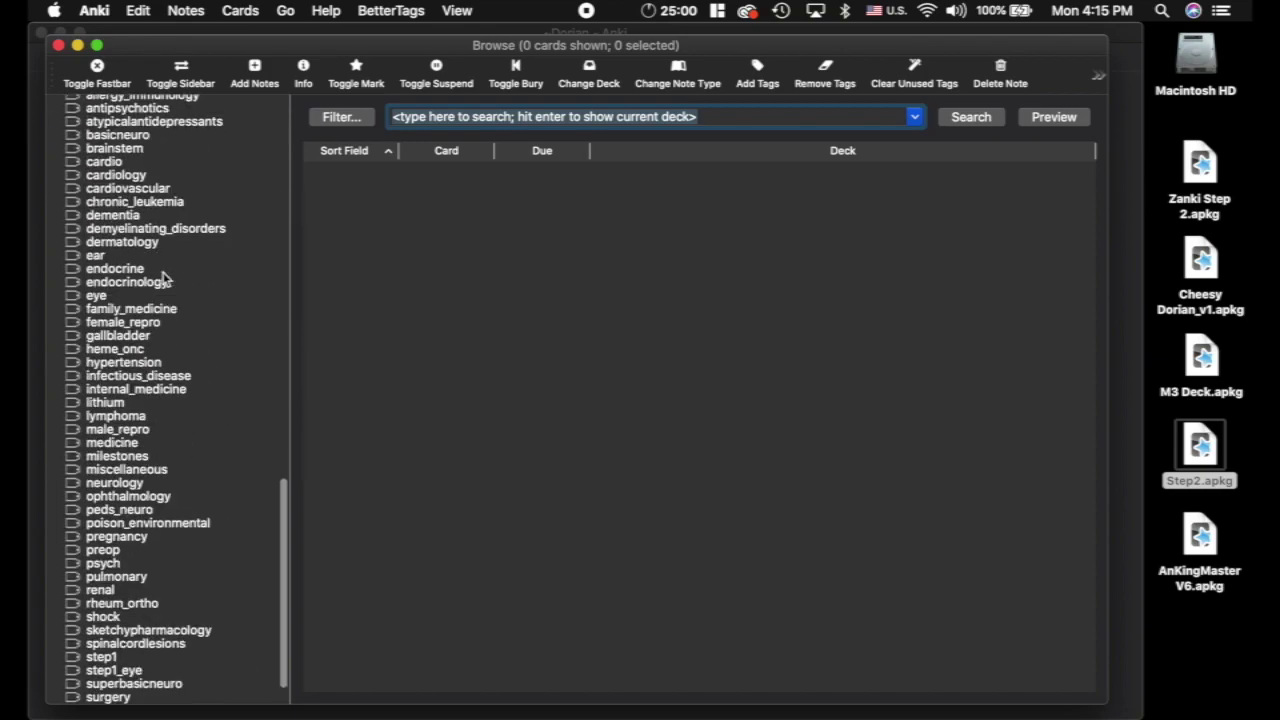
scroll(163, 277, "up", 15)
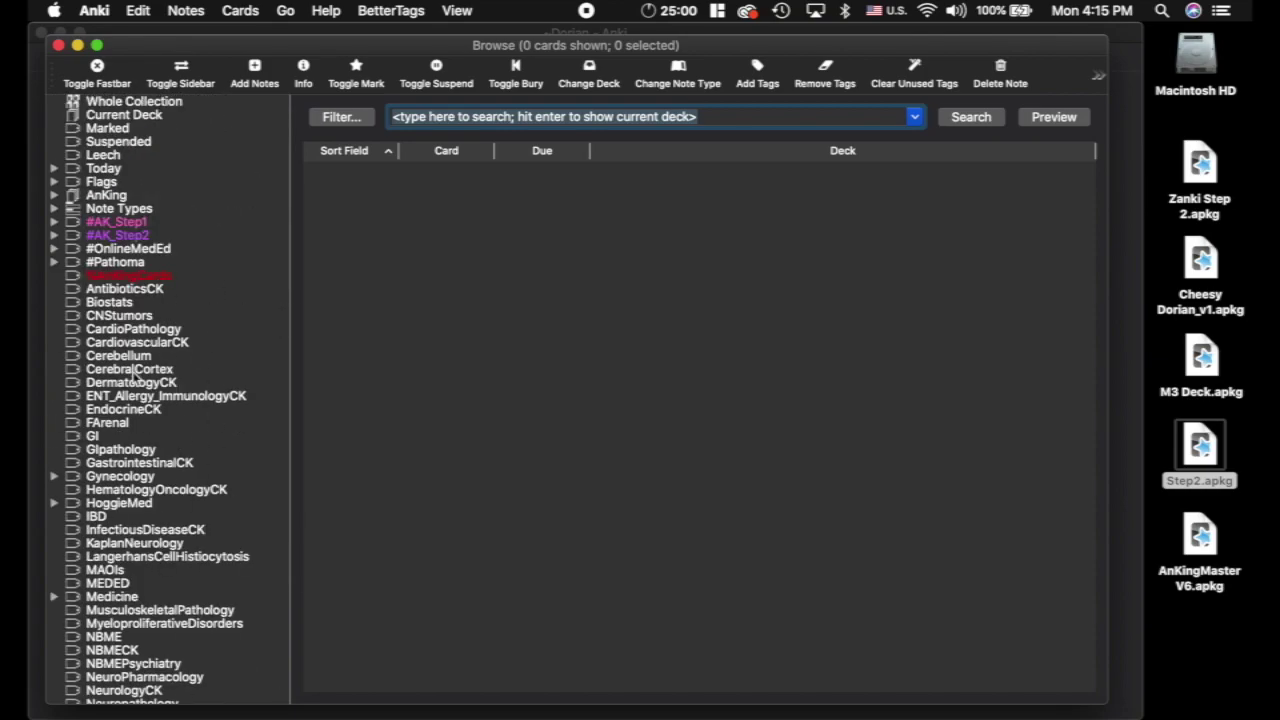
Expand the AnKing deck in the browser and list the cards tagged #AK_Step2, followed by those tagged AntibioticsCK.
left_click(54, 195)
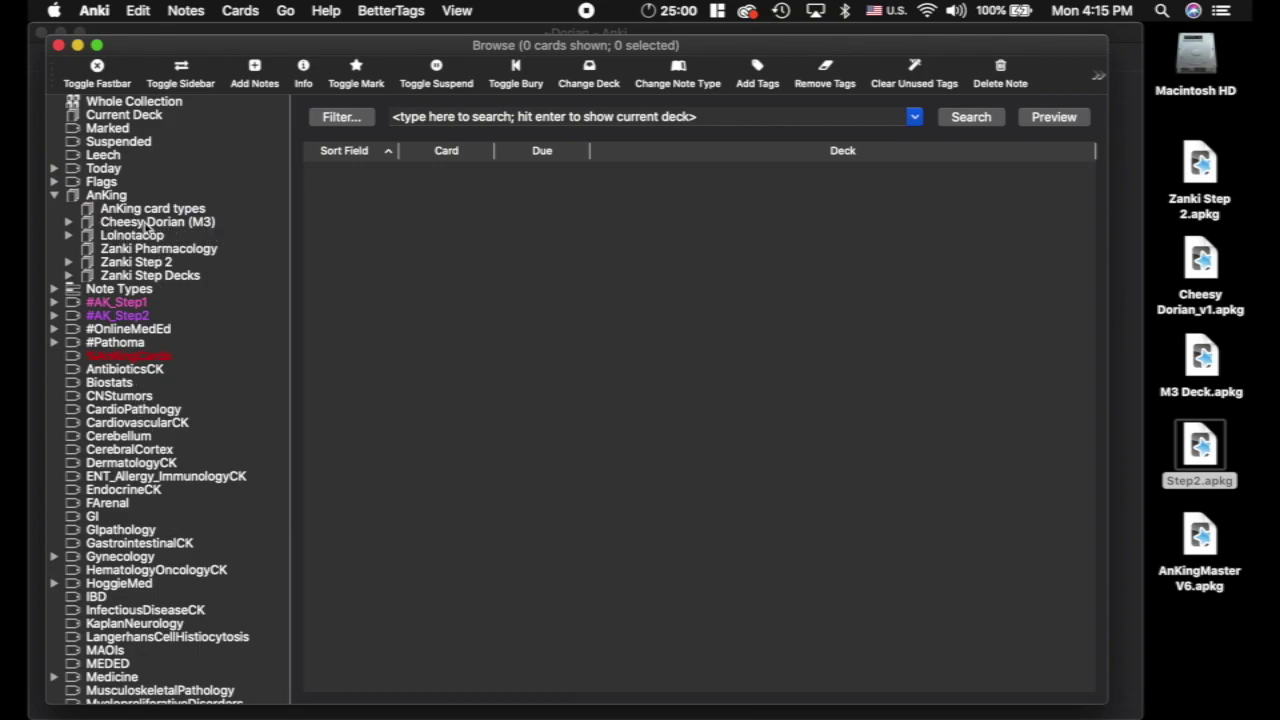
left_click(92, 316)
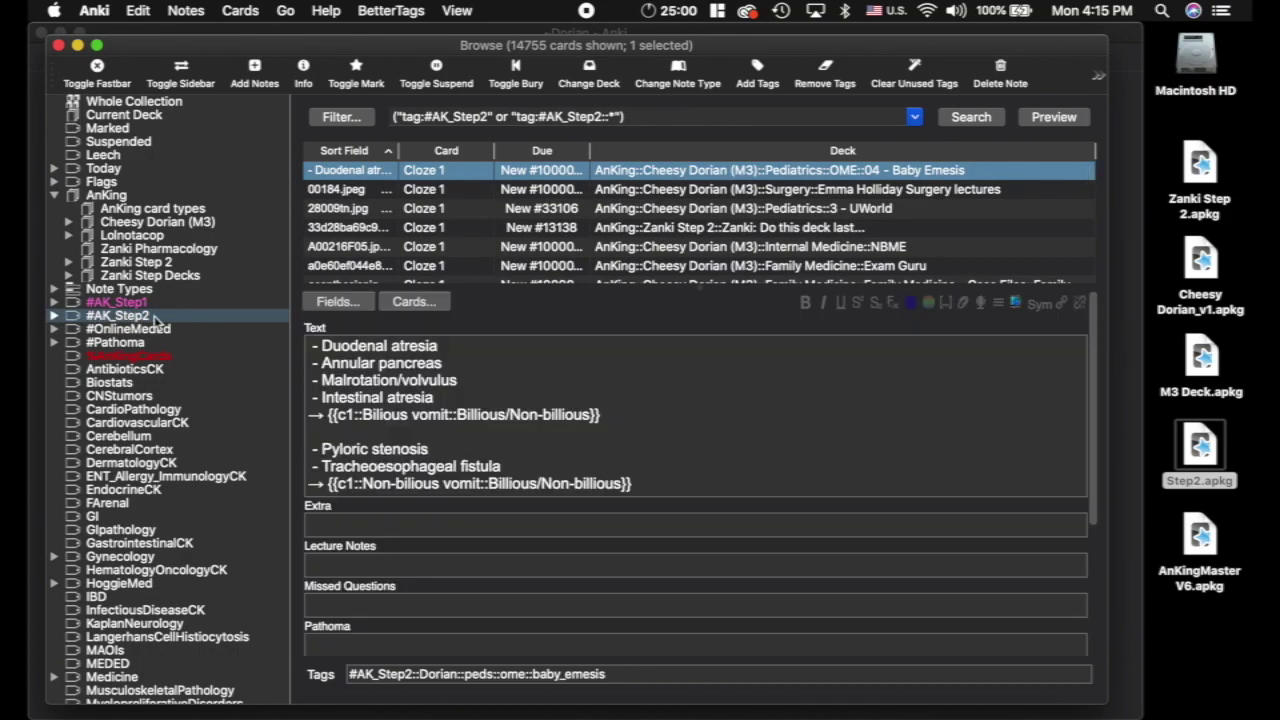
left_click(156, 372)
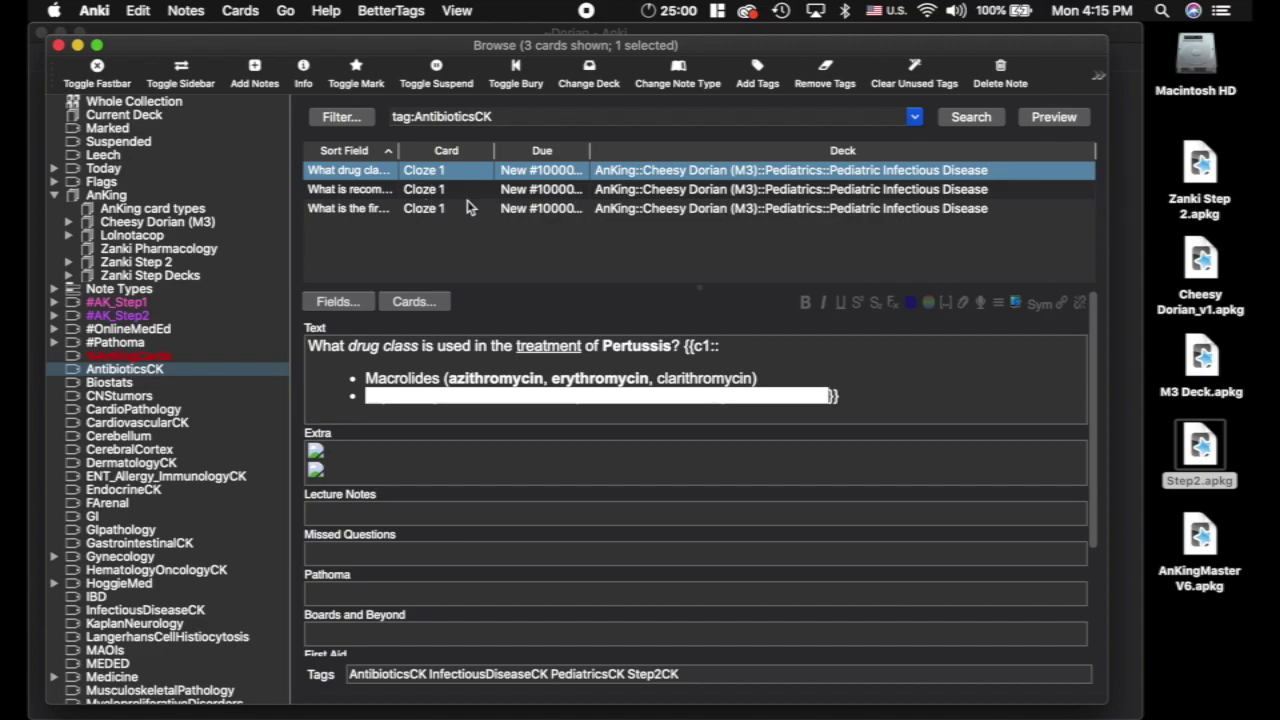
Filter the Cheesy Dorian (M3) deck to the cards carrying the #AK_Step2 tag.
left_click(148, 316)
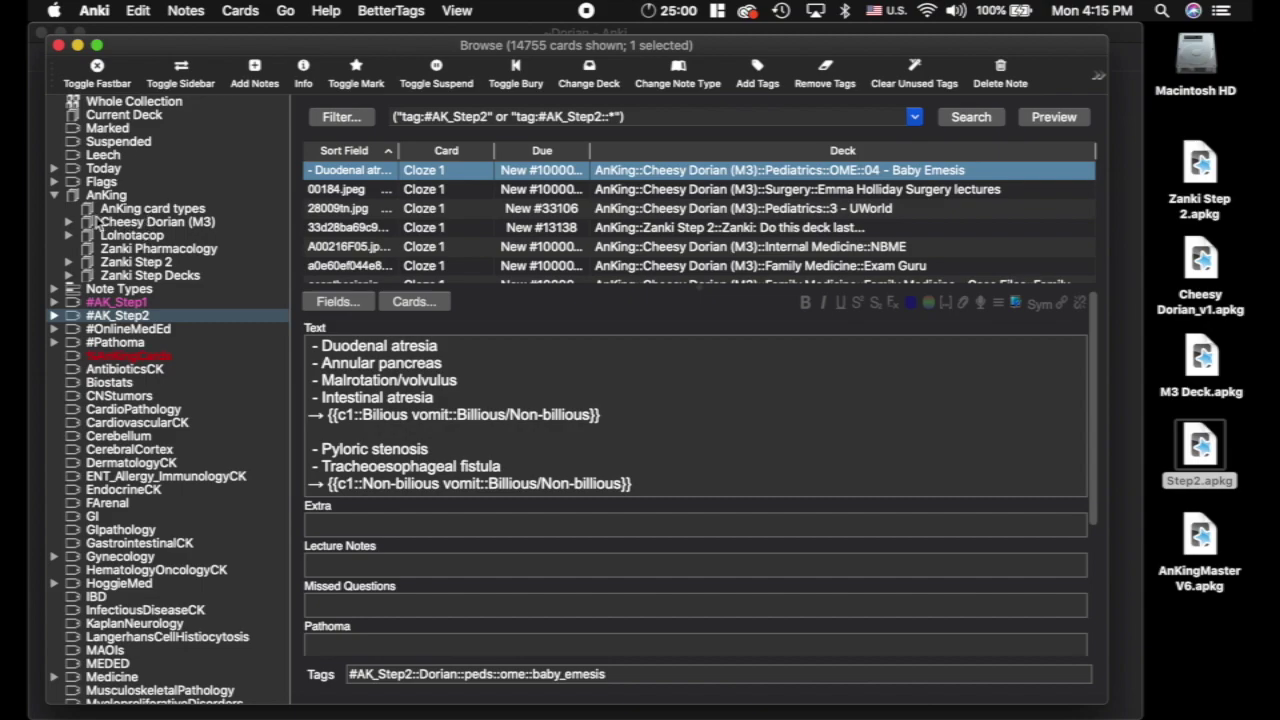
left_click(136, 222)
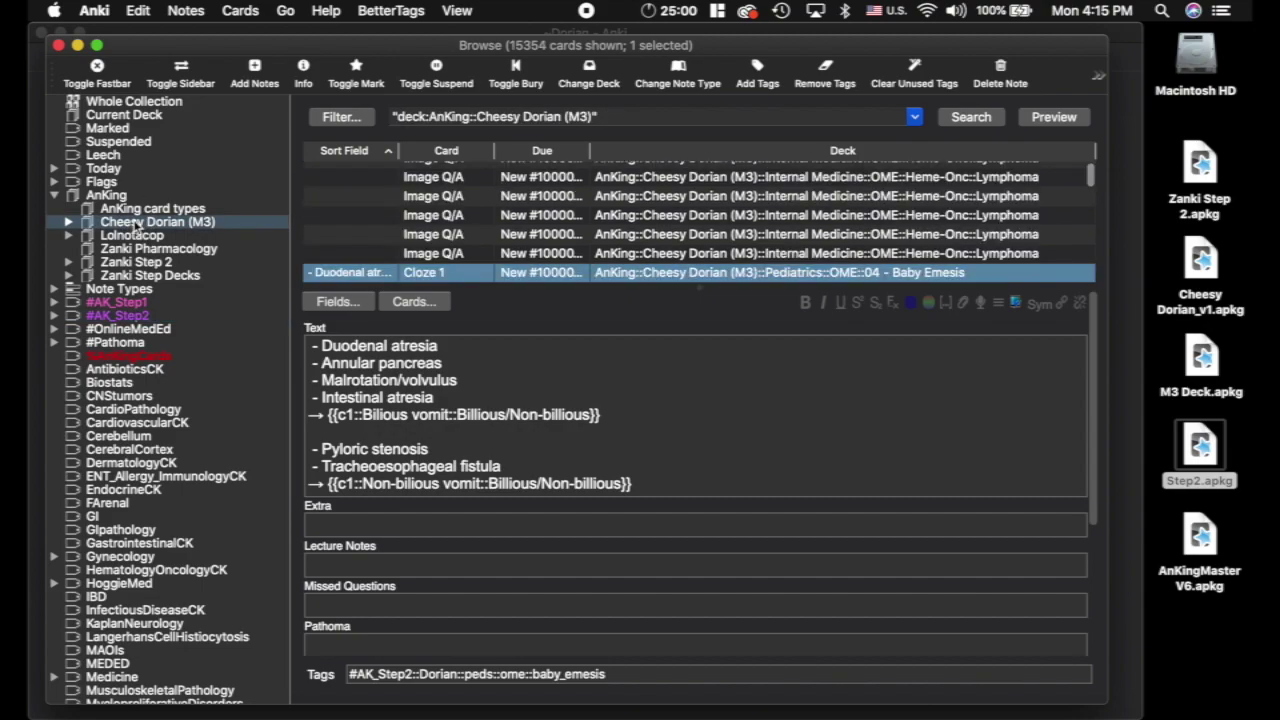
left_click(125, 318, "super")
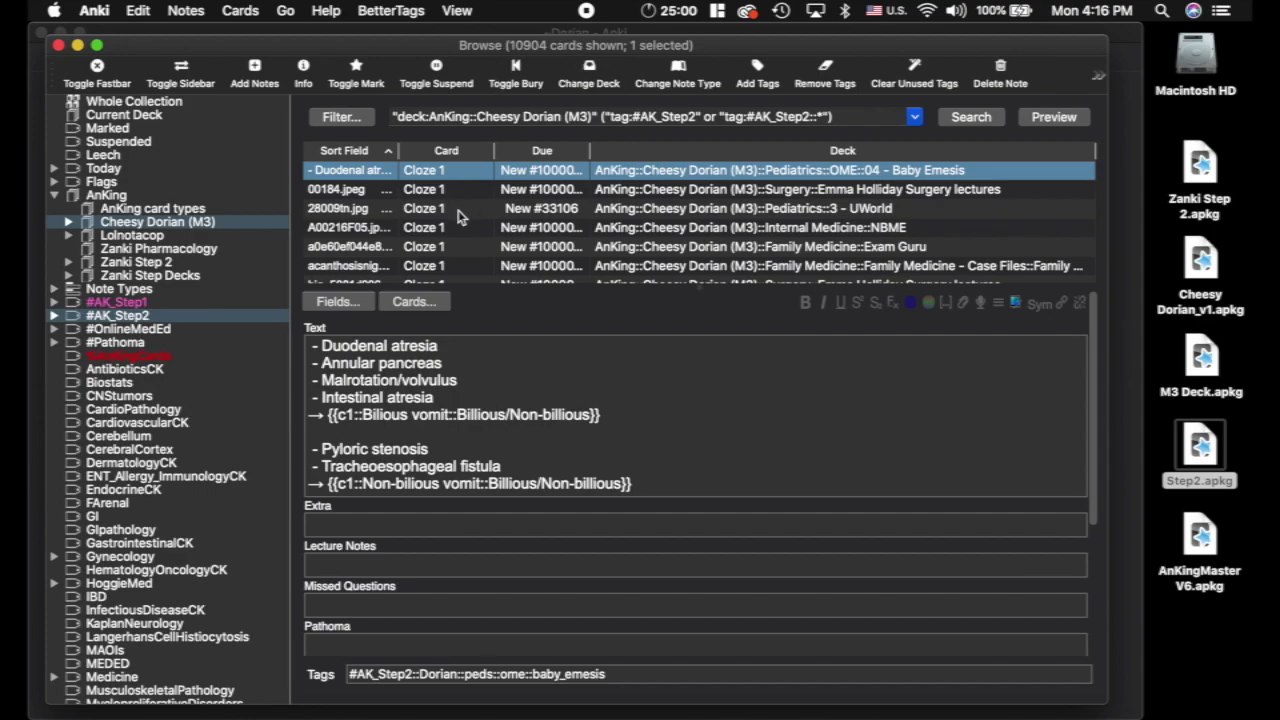
List the Cheesy Dorian (M3) cards without the #AK_Step2 tag, look through them, and close the browser.
left_click(144, 222)
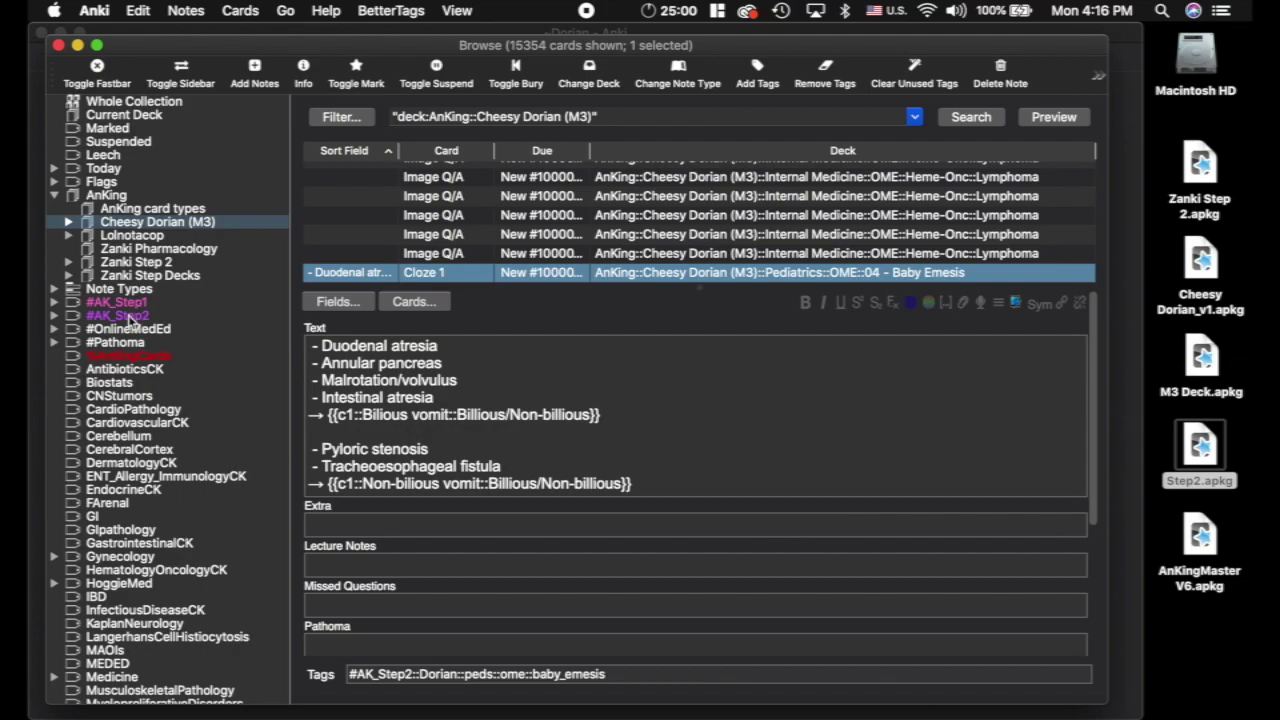
left_click(120, 316, "alt+super")
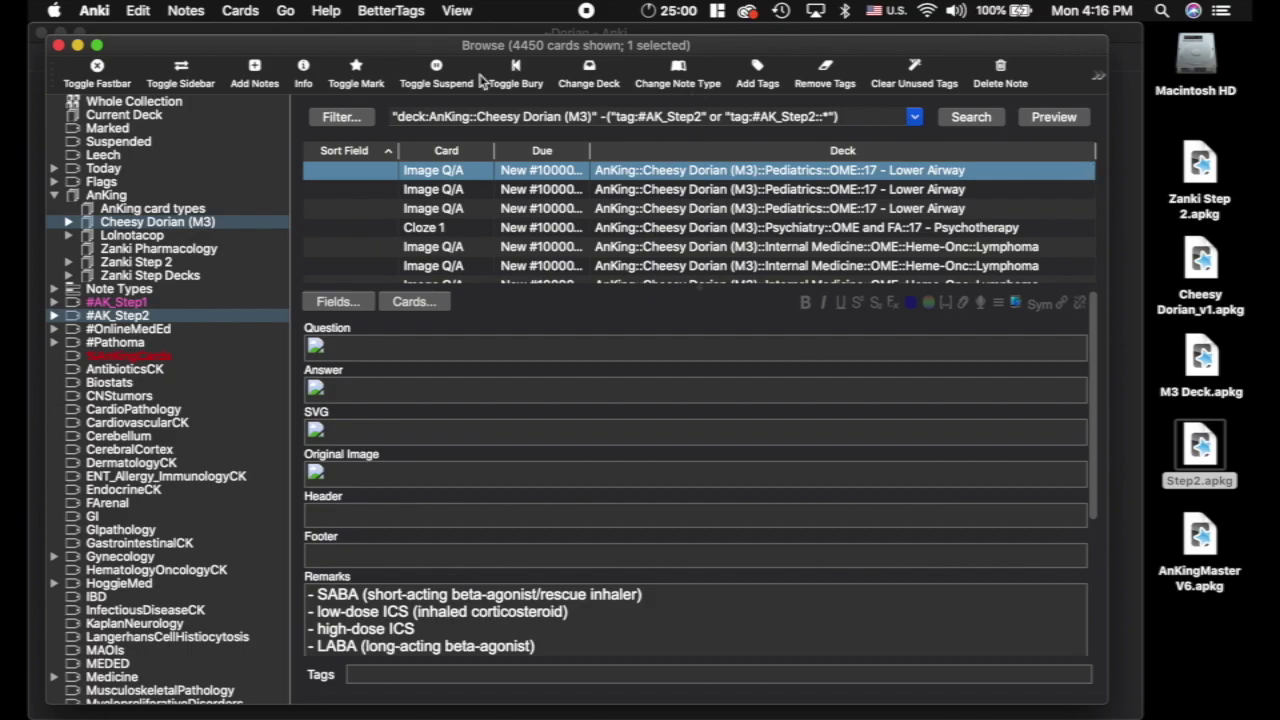
scroll(507, 233, "down", 10)
scroll(507, 233, "up", 15)
scroll(507, 233, "down", 15)
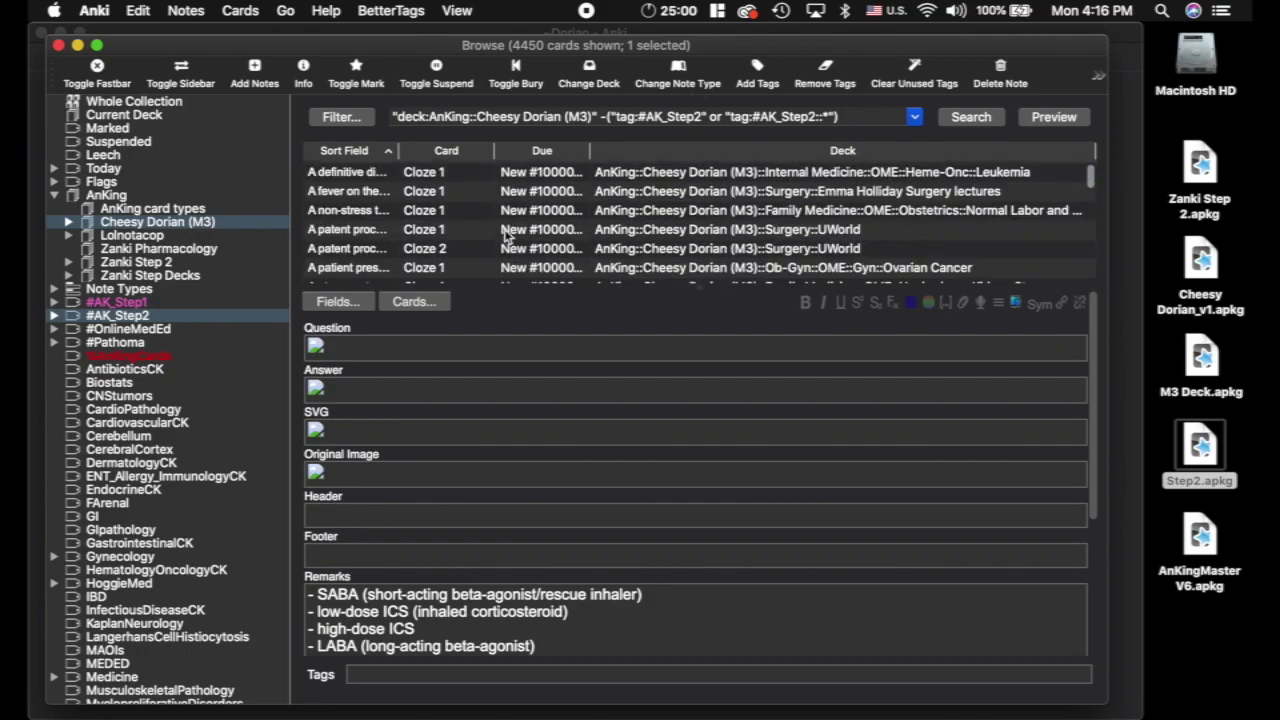
scroll(507, 233, "down", 15)
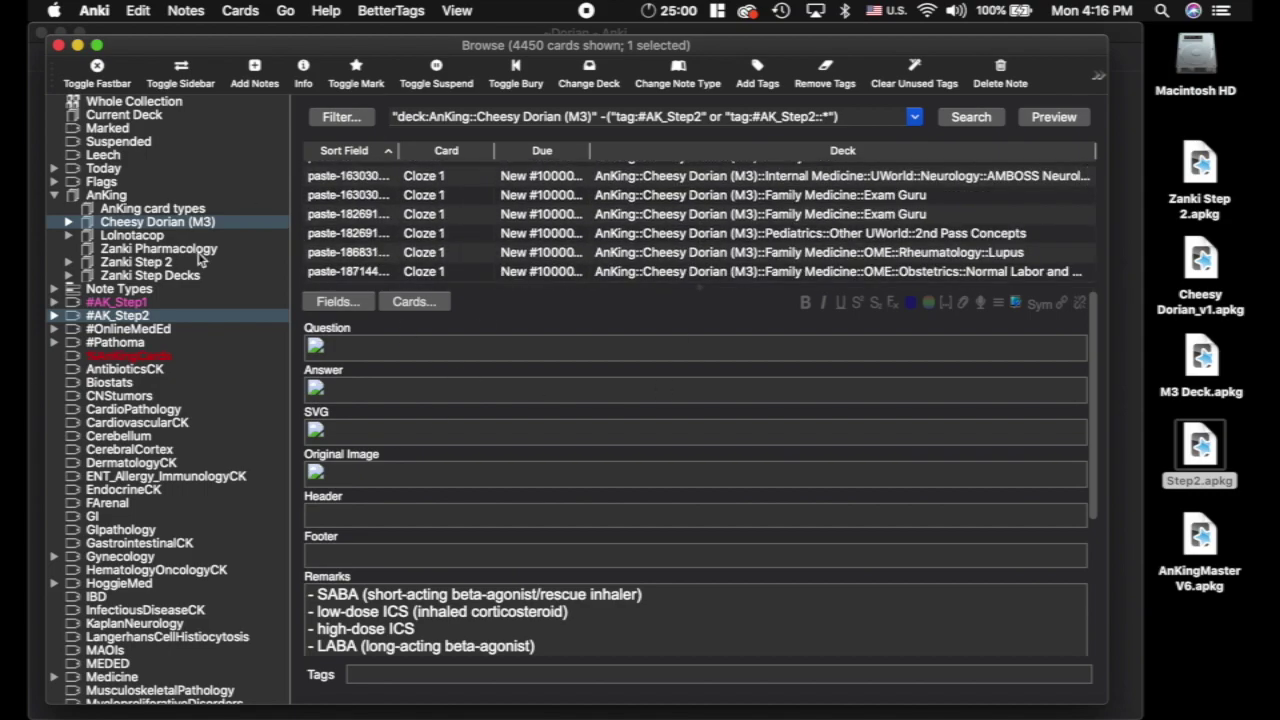
left_click(58, 45)
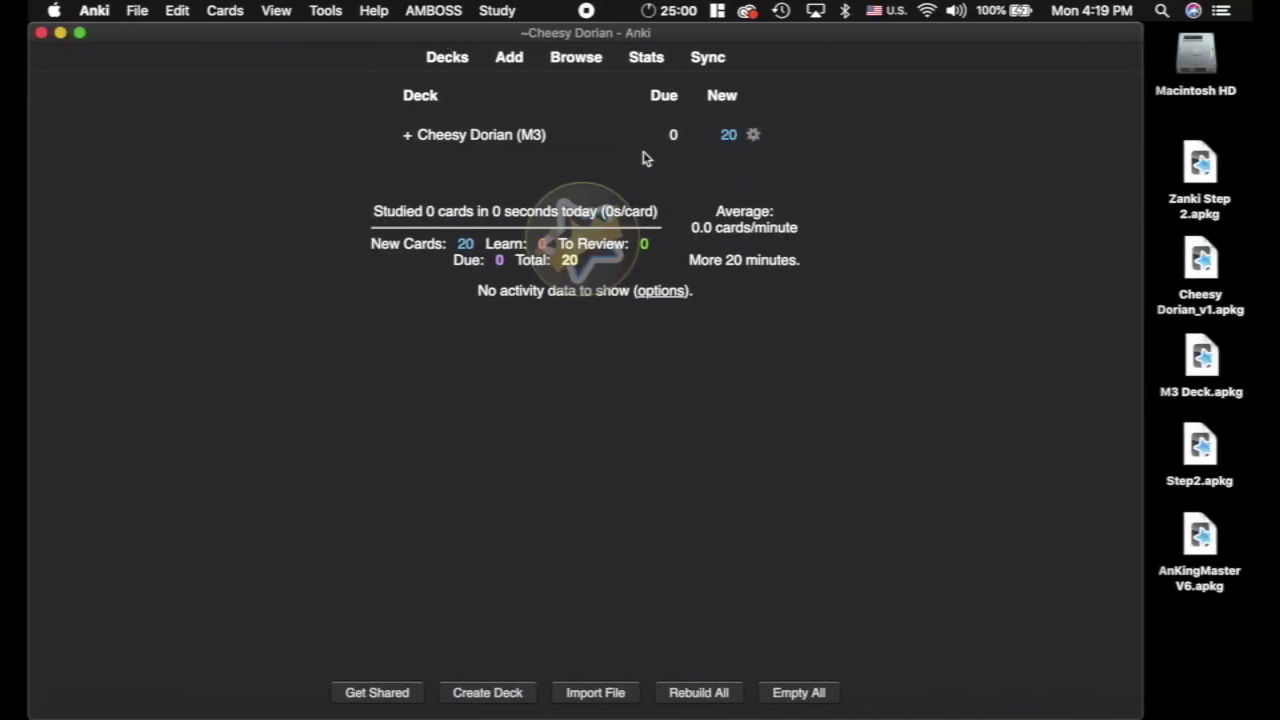
Add Text and Extra to the list of protected fields in the Special Fields add-on and close its settings.
left_click(325, 10)
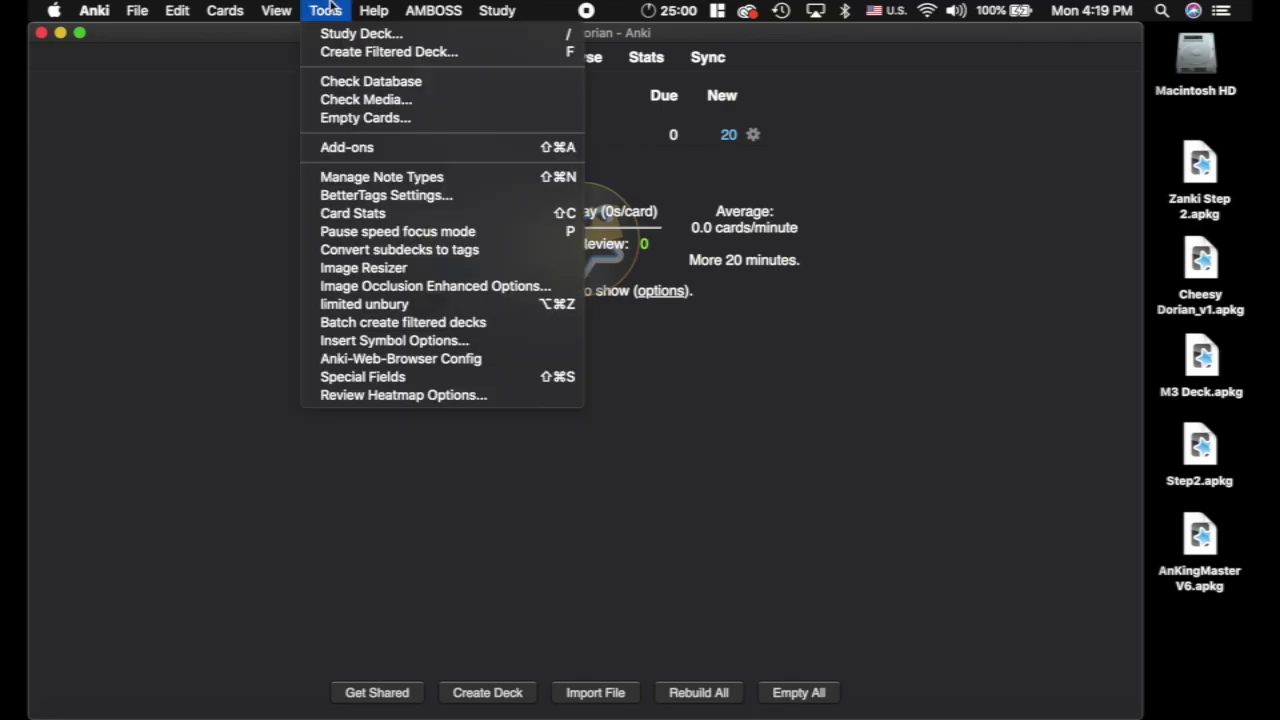
left_click(390, 377)
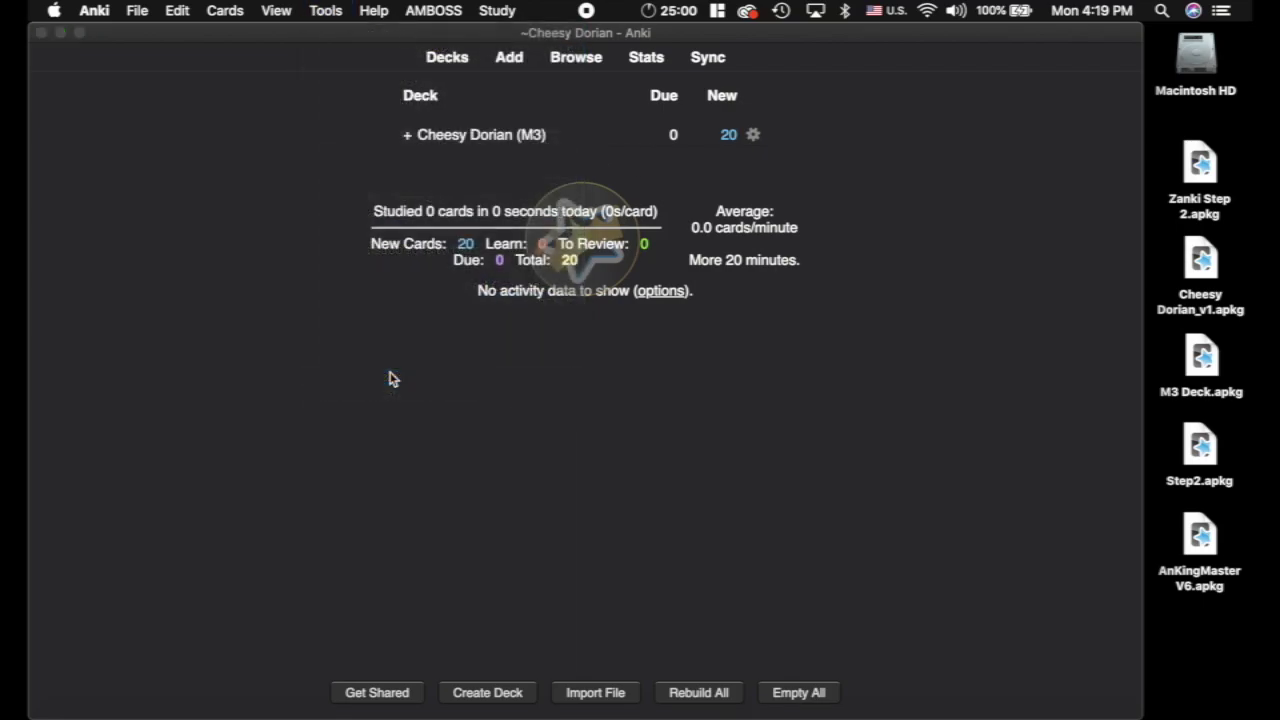
left_click_drag(474, 206, 357, 326)
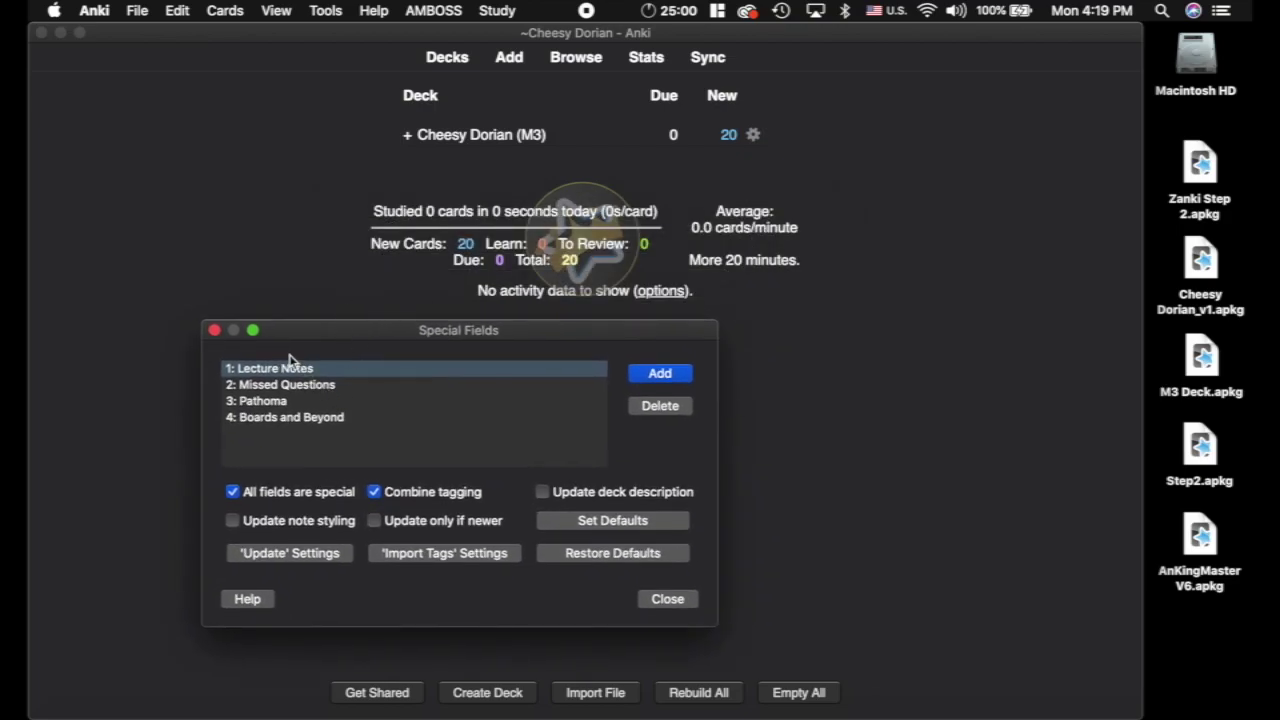
left_click(676, 375)
type("Text")
key("Return")
left_click(660, 373)
type("Ex")
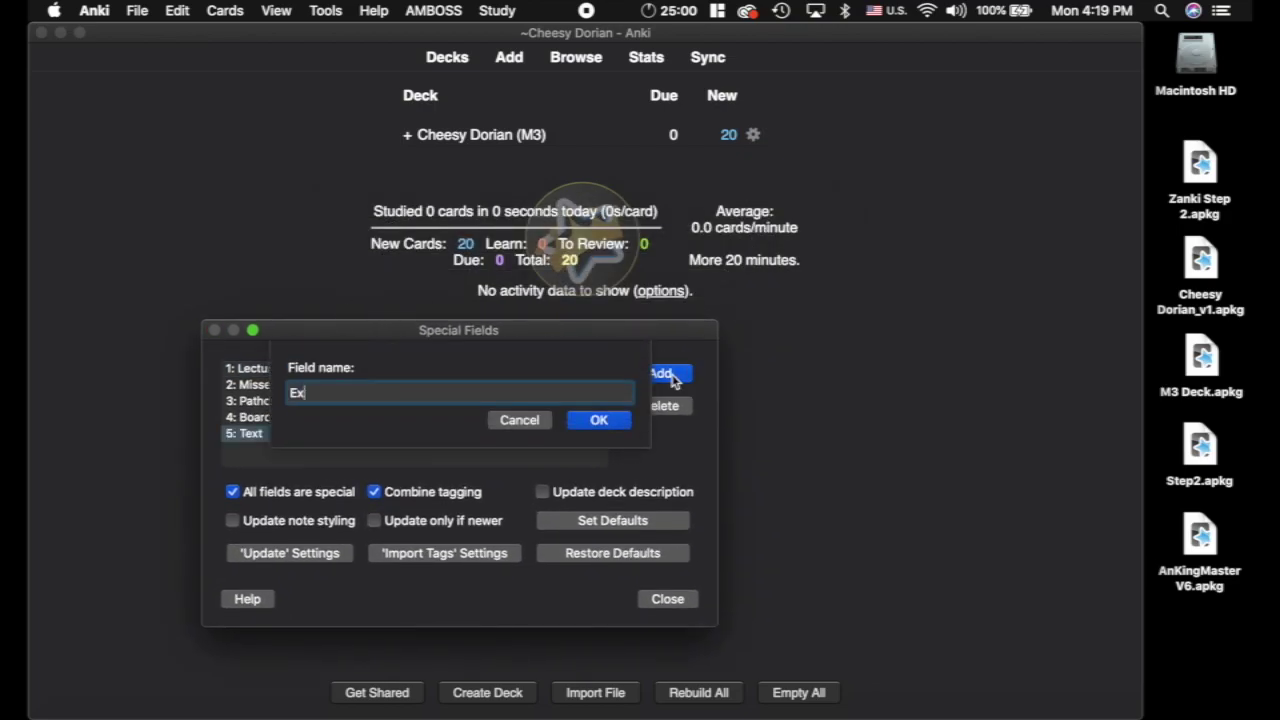
type("tra")
key("Return")
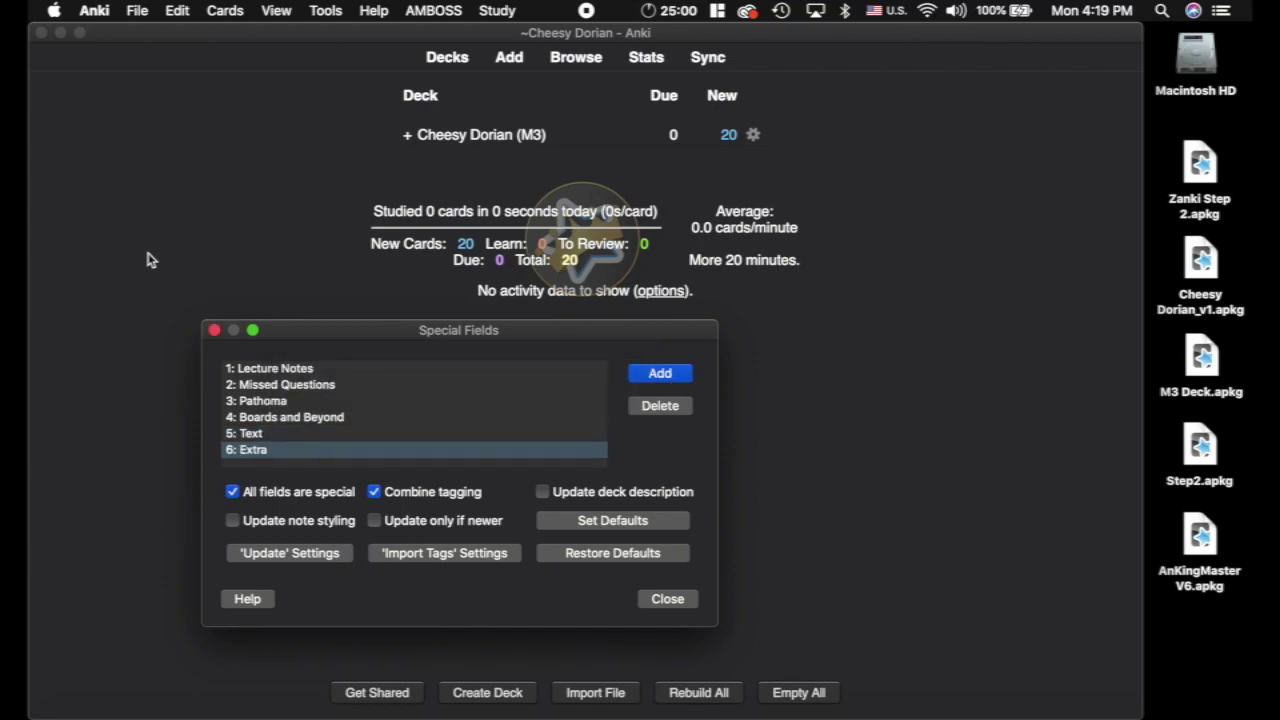
left_click(215, 331)
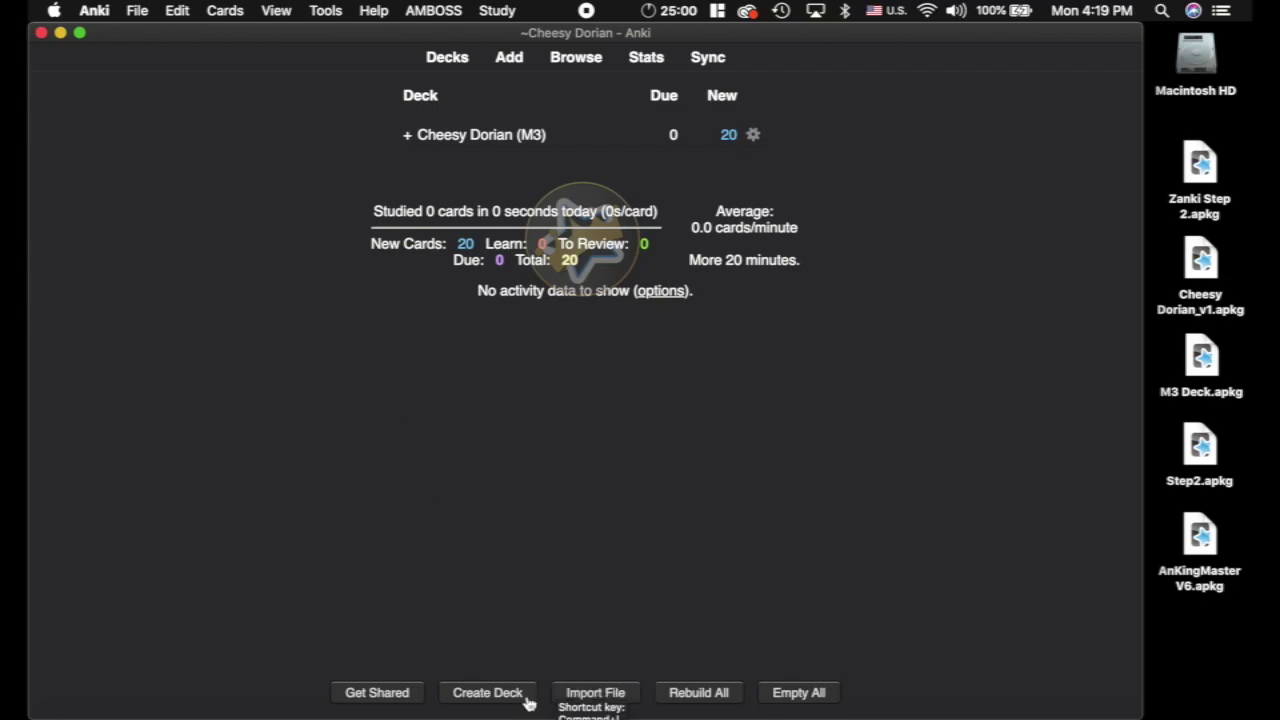
Create a deck named AnKing and nest the Cheesy Dorian (M3) deck under it.
left_click(493, 693)
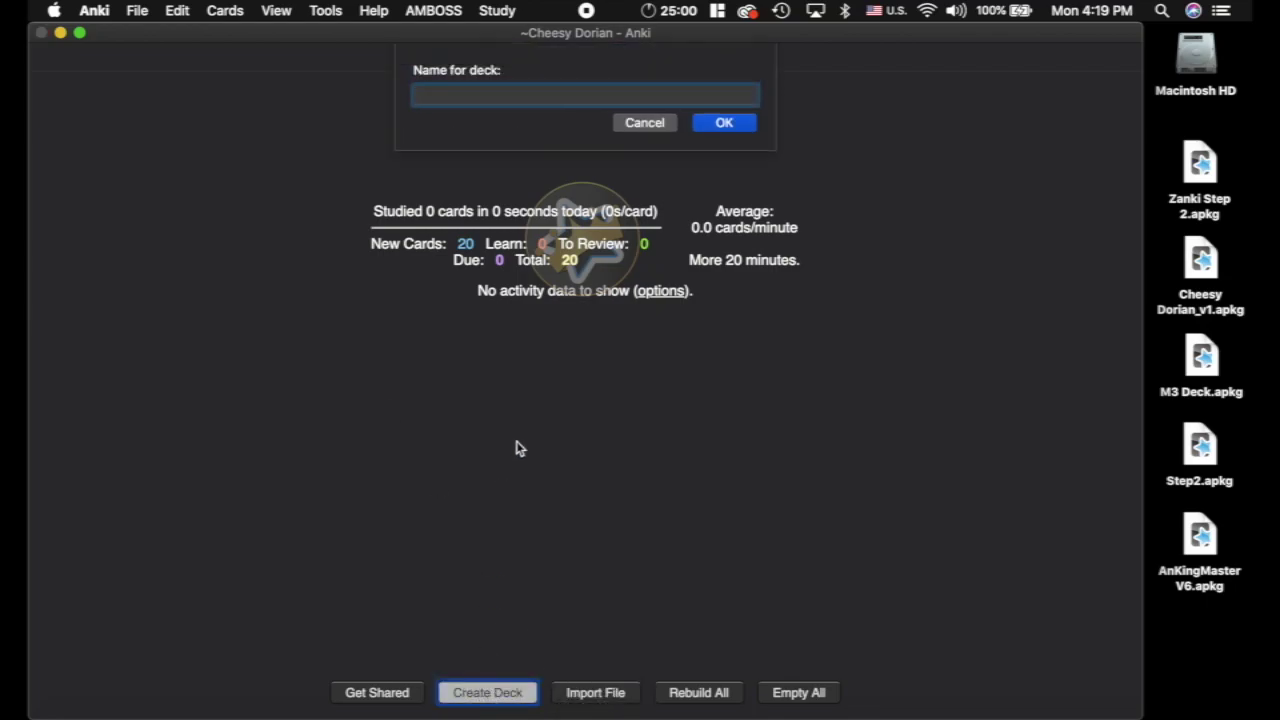
key("Return")
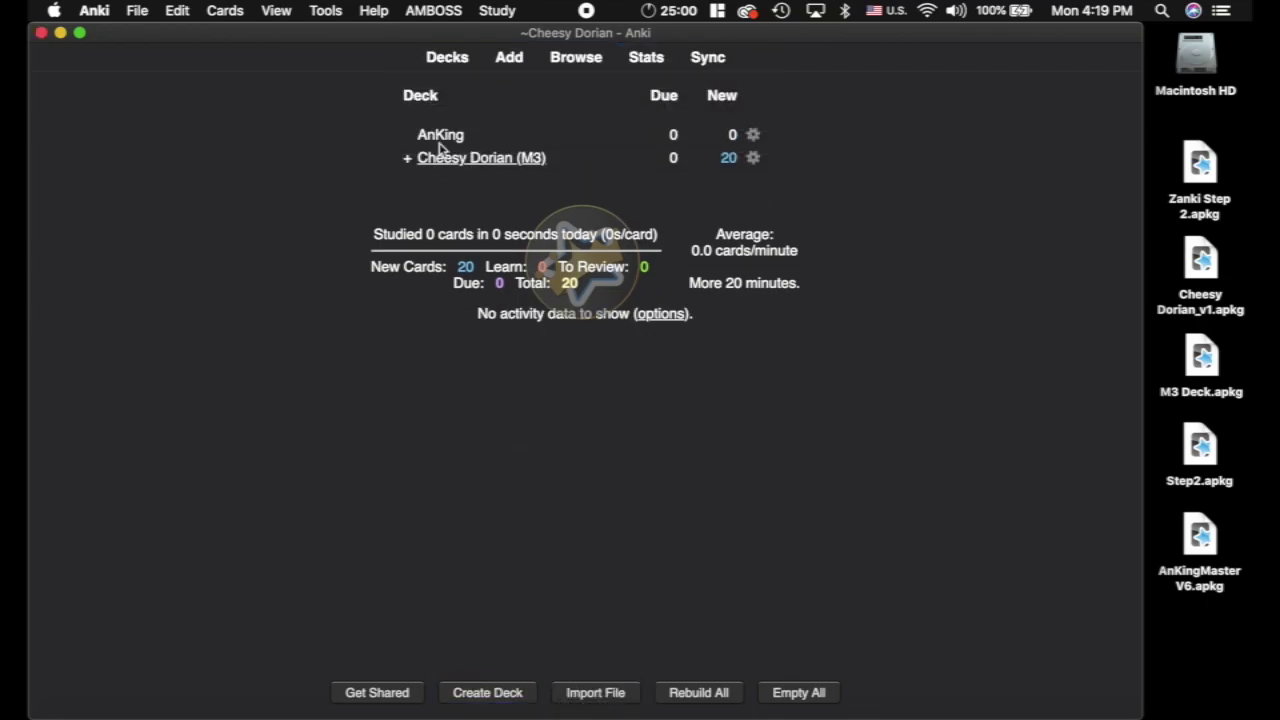
left_click_drag(457, 153, 440, 136)
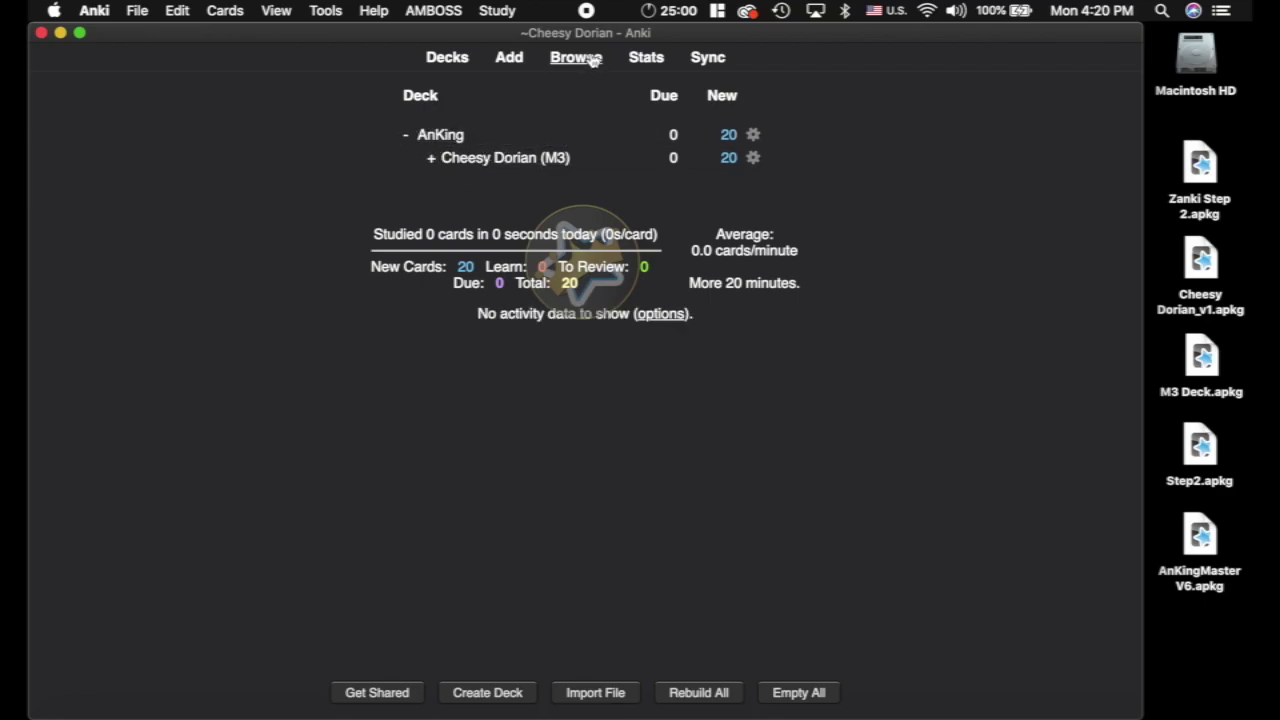
Import AnKingMaster V6.apkg and dismiss the import report.
double_click(1208, 545)
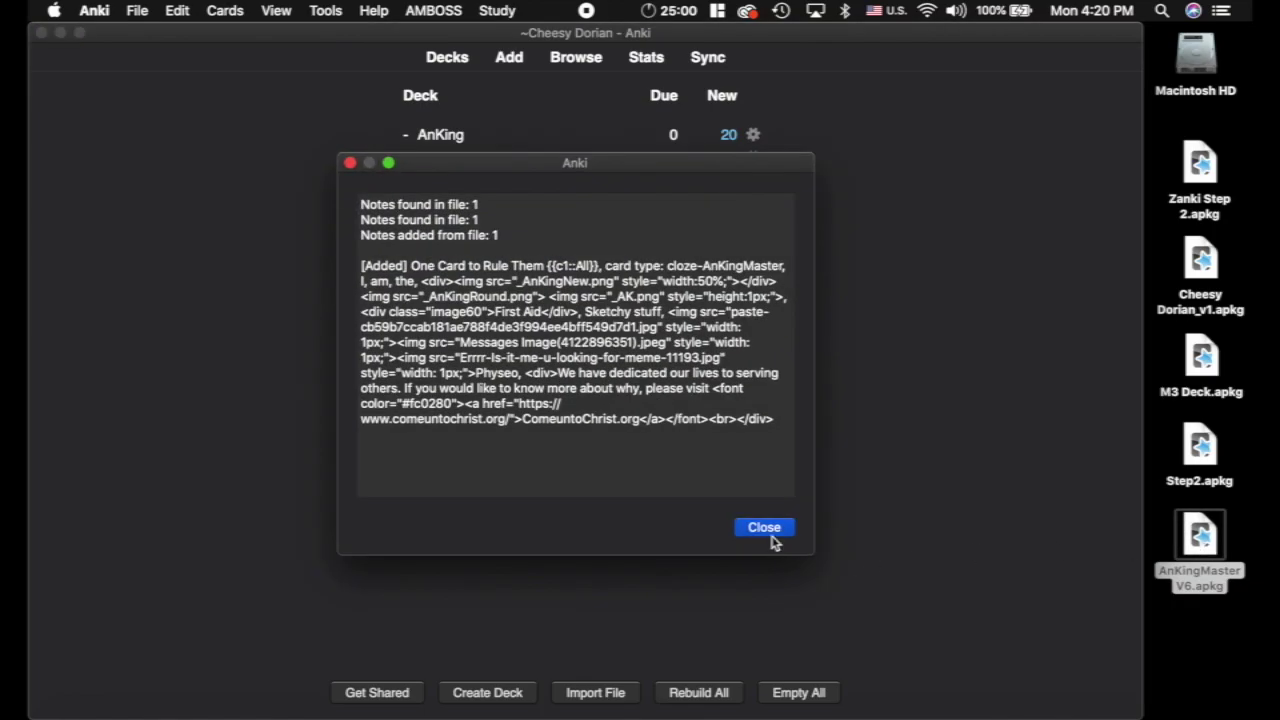
left_click(764, 532)
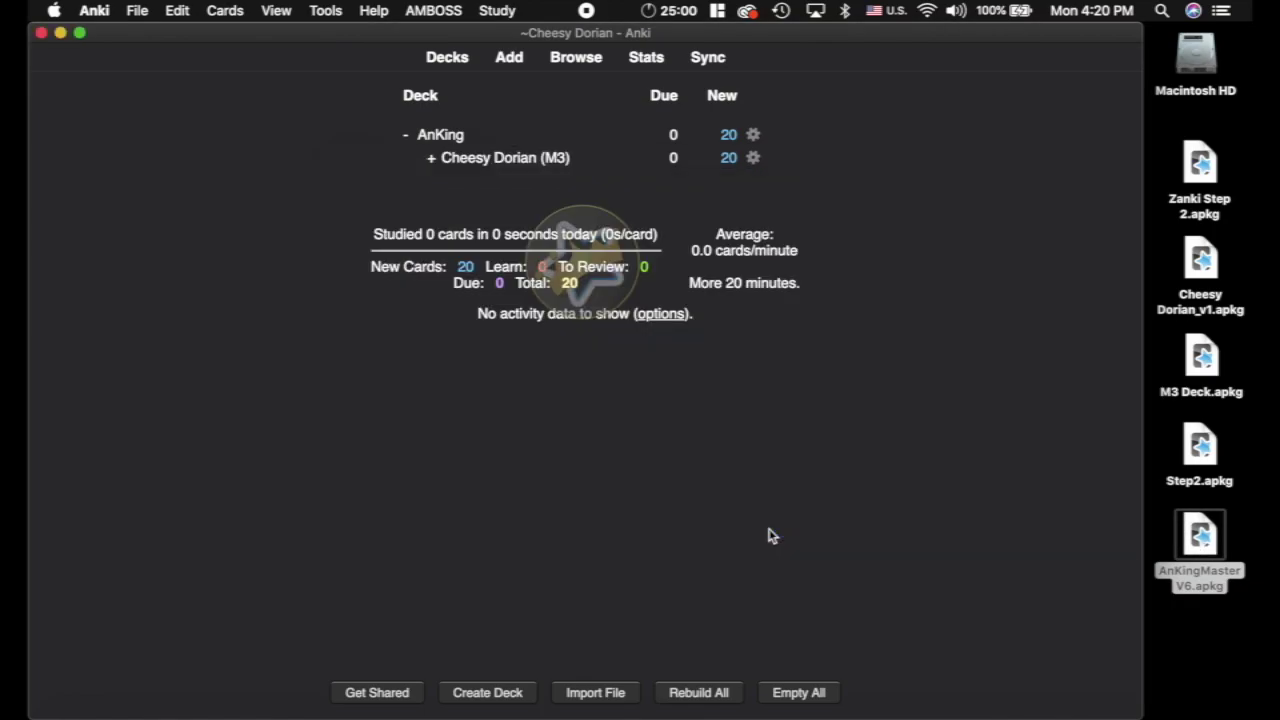
Open the card browser, enlarge its window, collapse the Cheesy Dorian (M3) deck tree, and list the Basic-8f631 notes.
left_click(576, 57)
left_click_drag(468, 120, 228, 32)
left_click_drag(740, 510, 1178, 718)
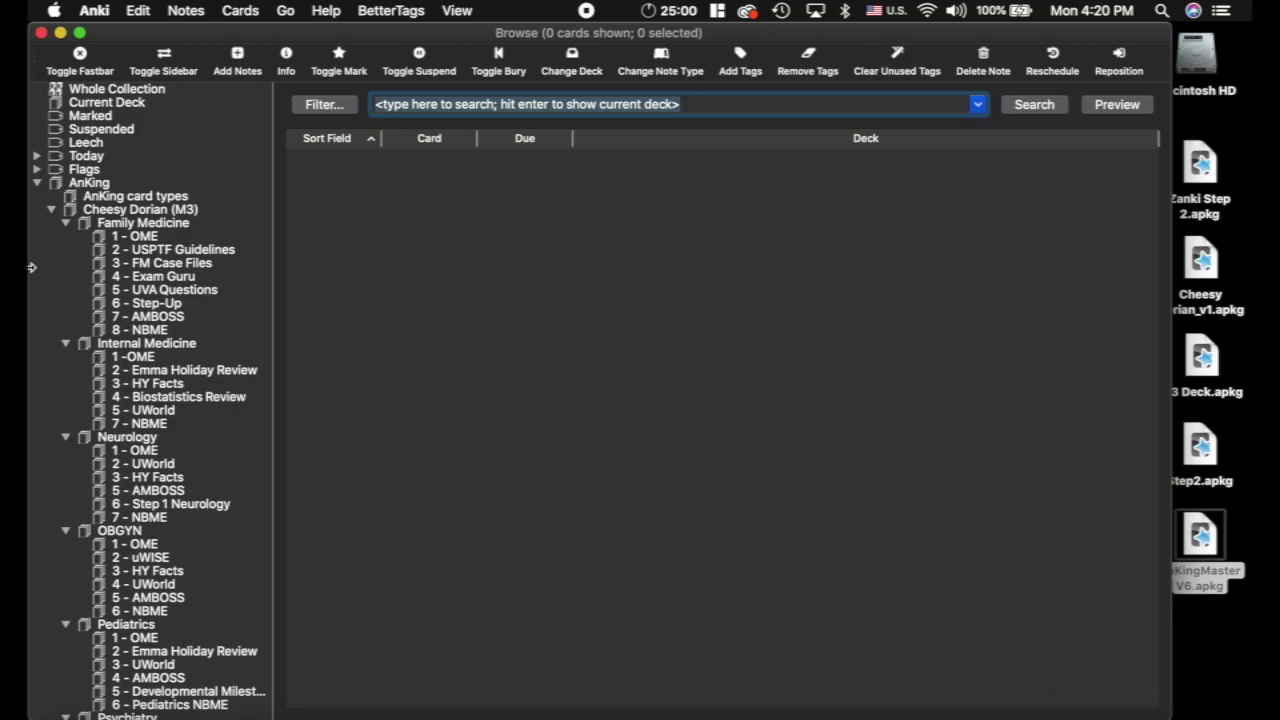
left_click(53, 210)
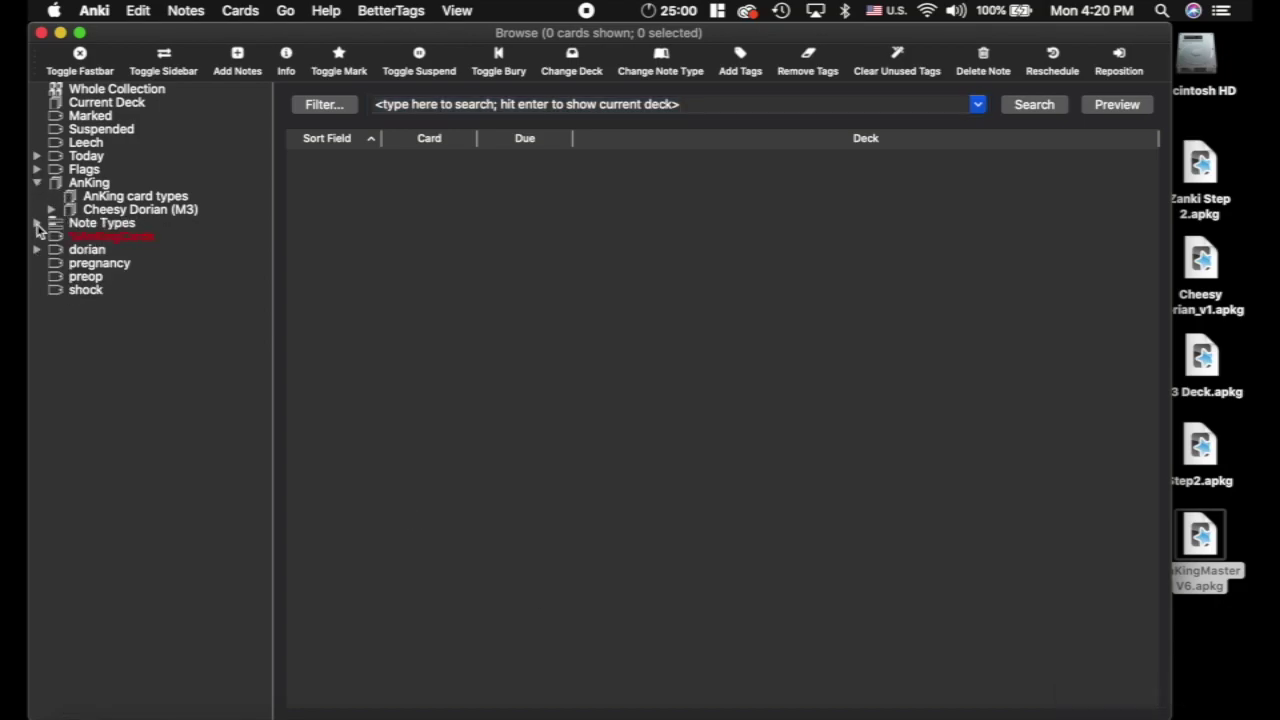
left_click(37, 223)
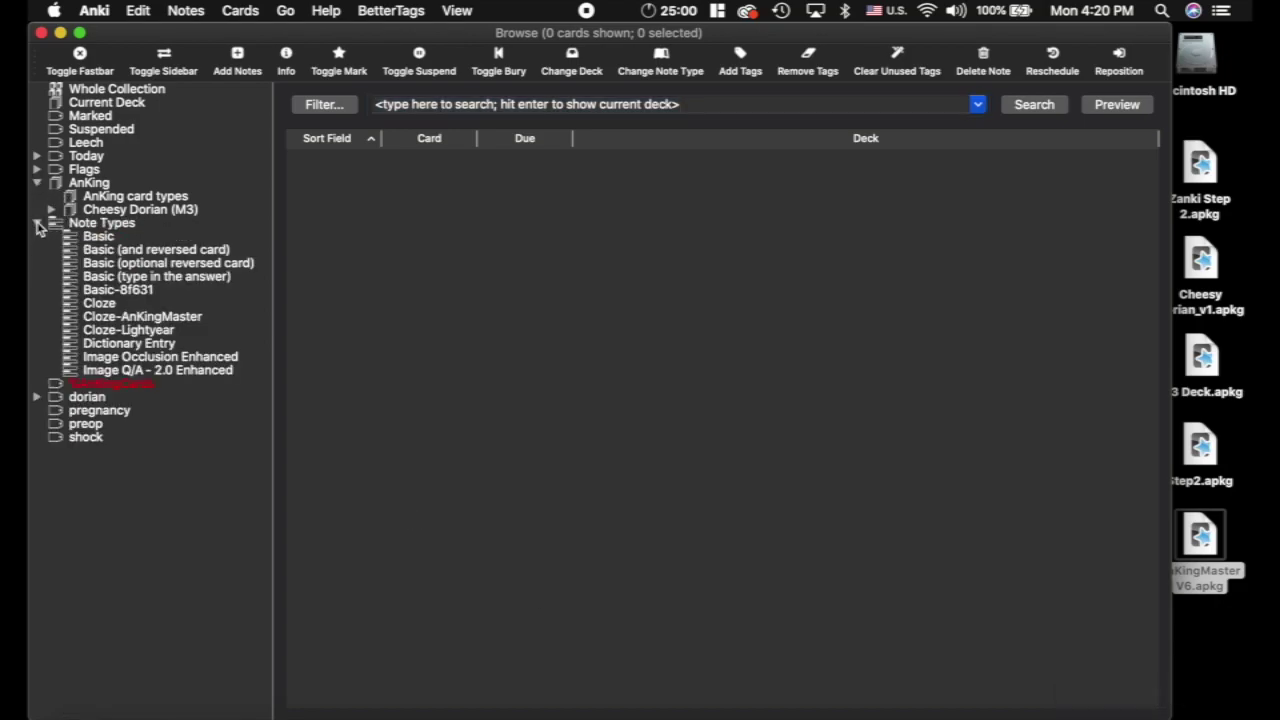
left_click(118, 290)
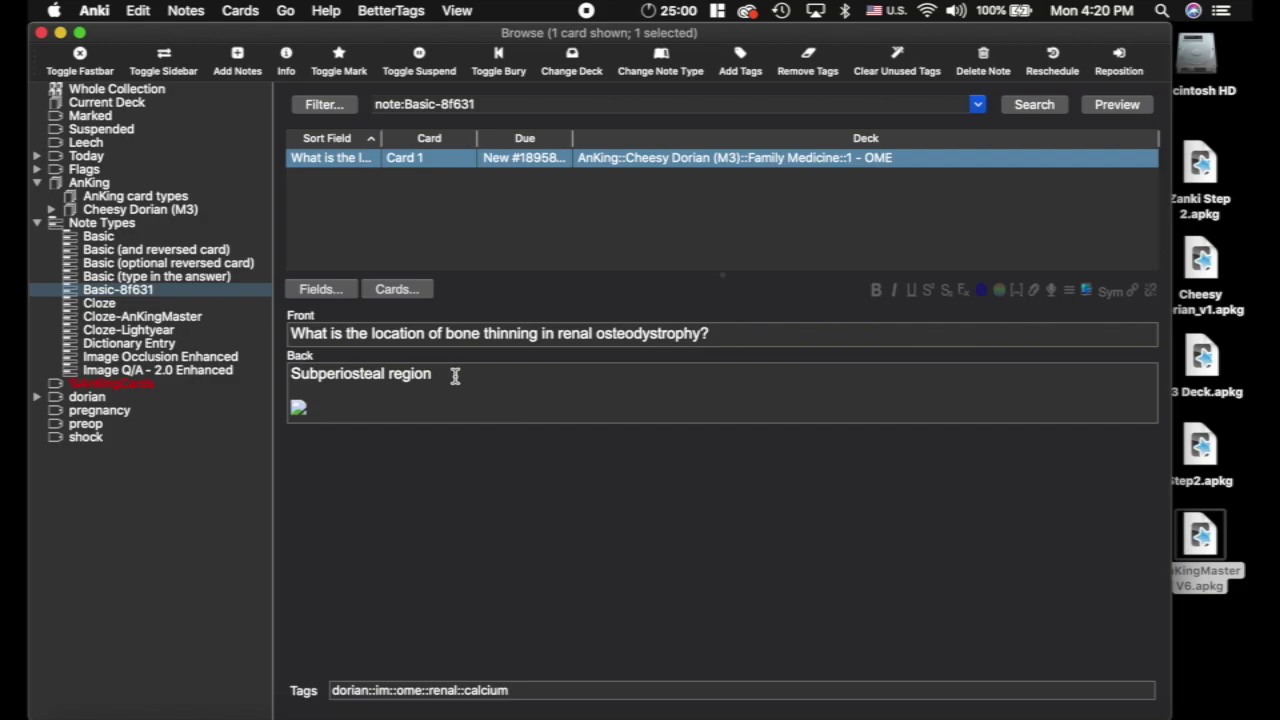
left_click(452, 174)
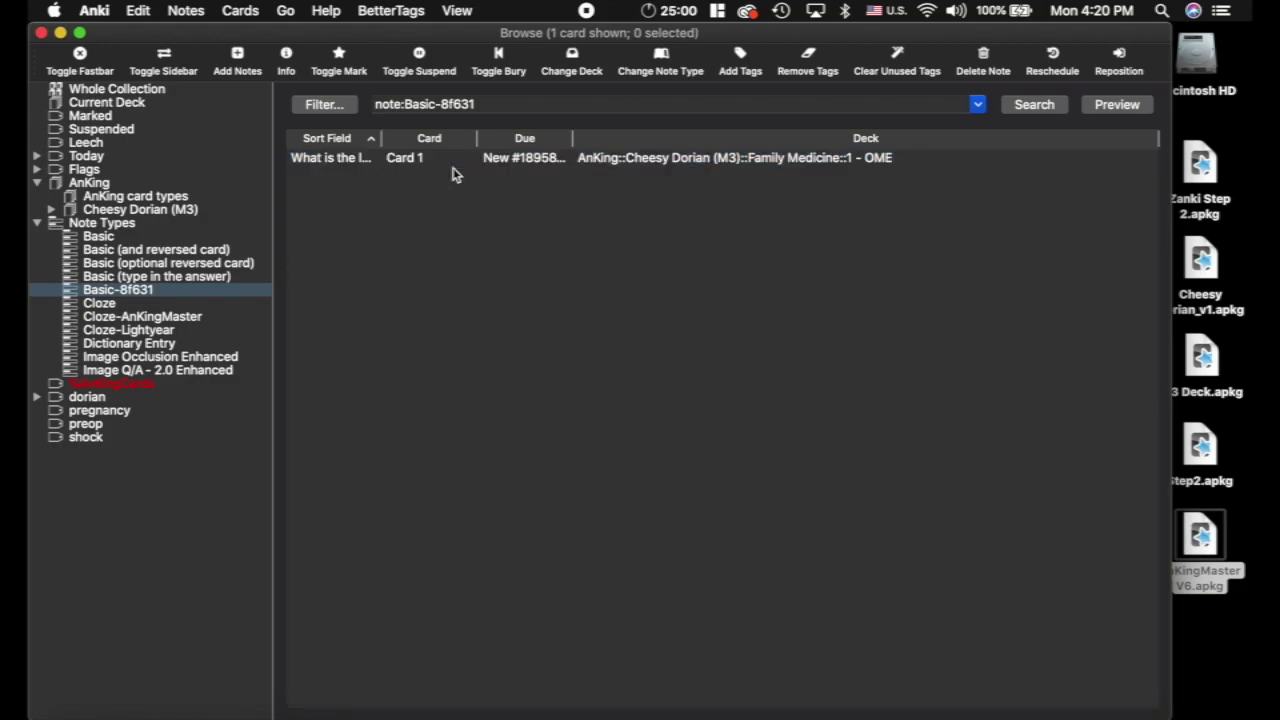
left_click(184, 294)
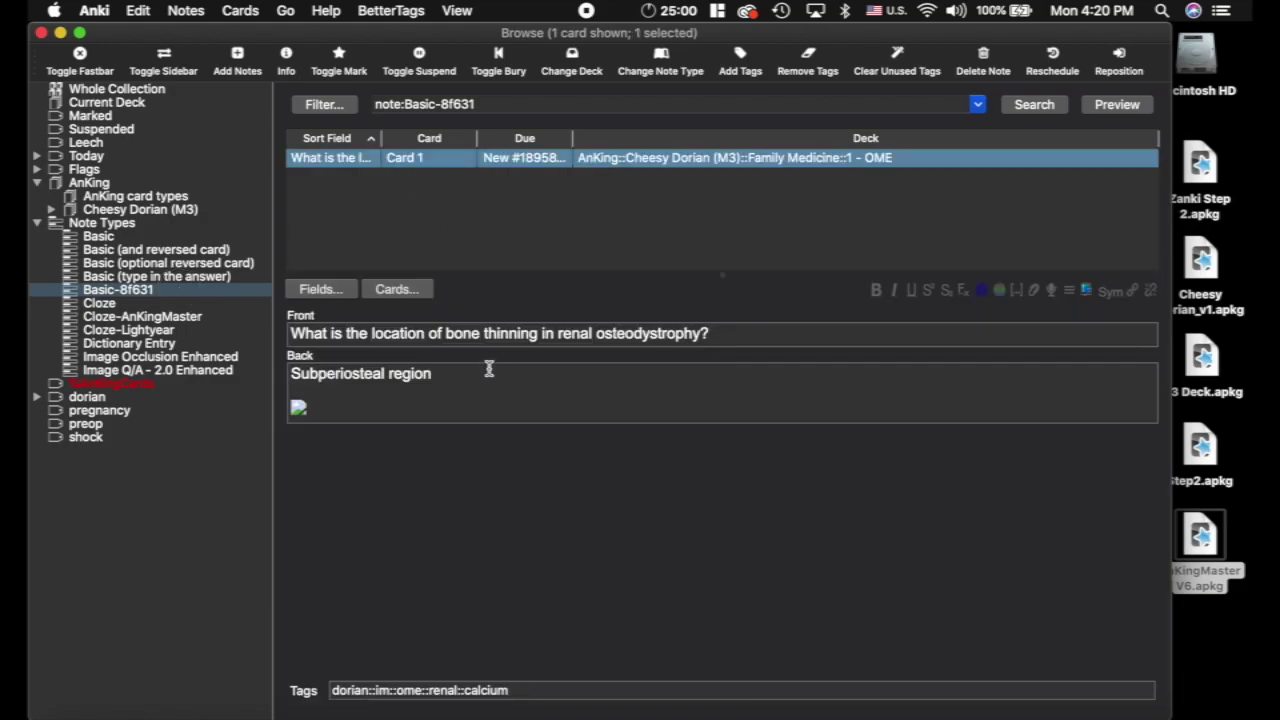
Move the answer "Subperiosteal region" from the Back field to the end of the question in the Front field.
left_click_drag(443, 386, 203, 386)
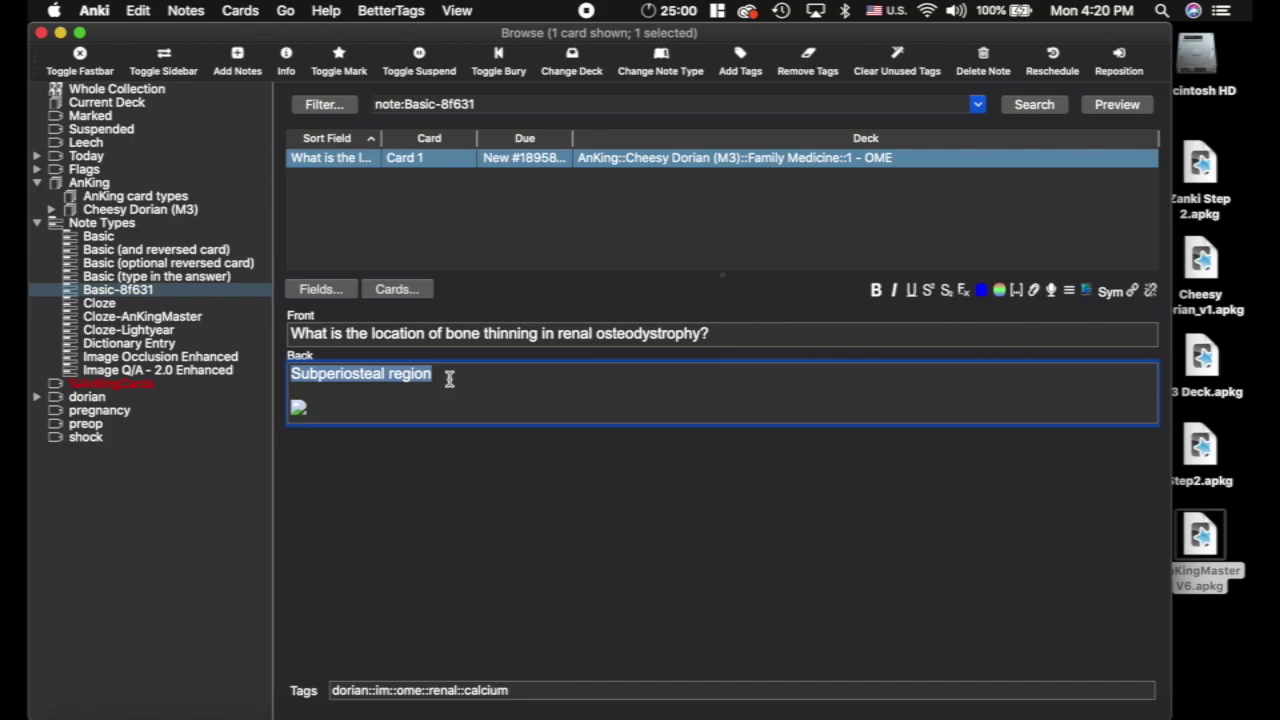
key("cmd+x")
left_click(751, 333)
key("cmd+v")
Try to turn "Subperiosteal region" in the Front field into a cloze deletion.
left_click_drag(853, 334, 710, 331)
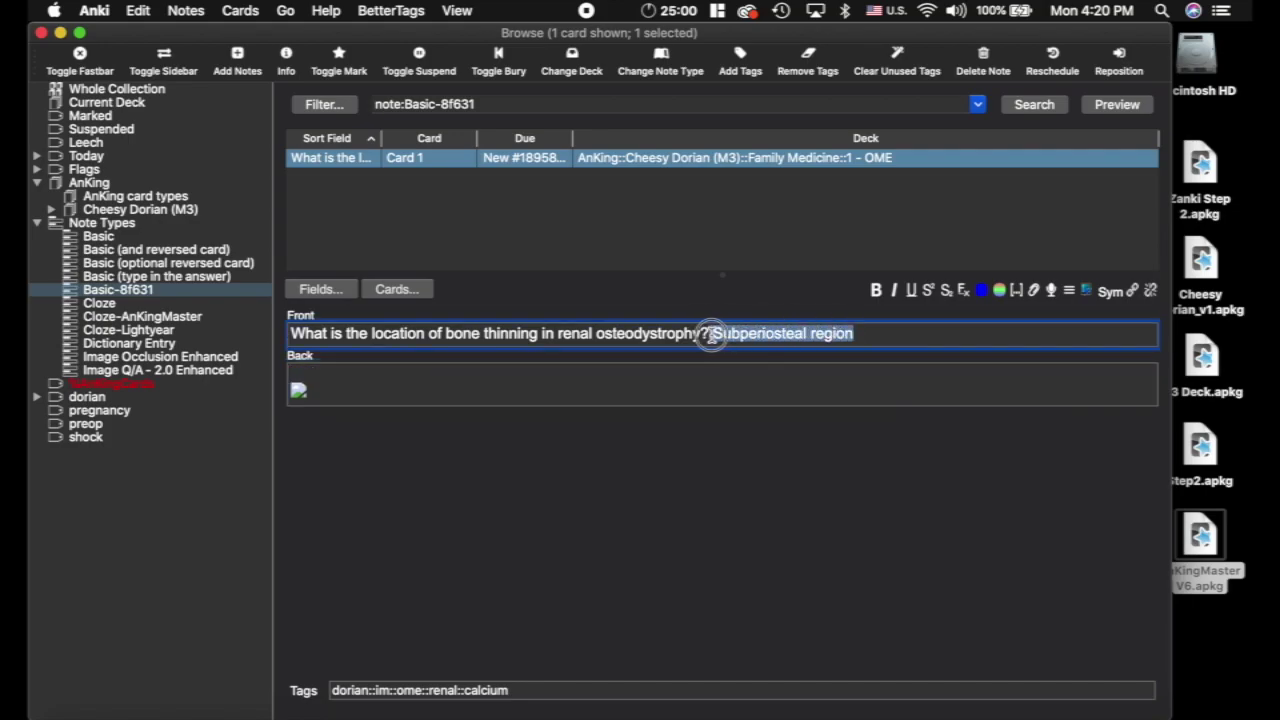
left_click(1018, 289)
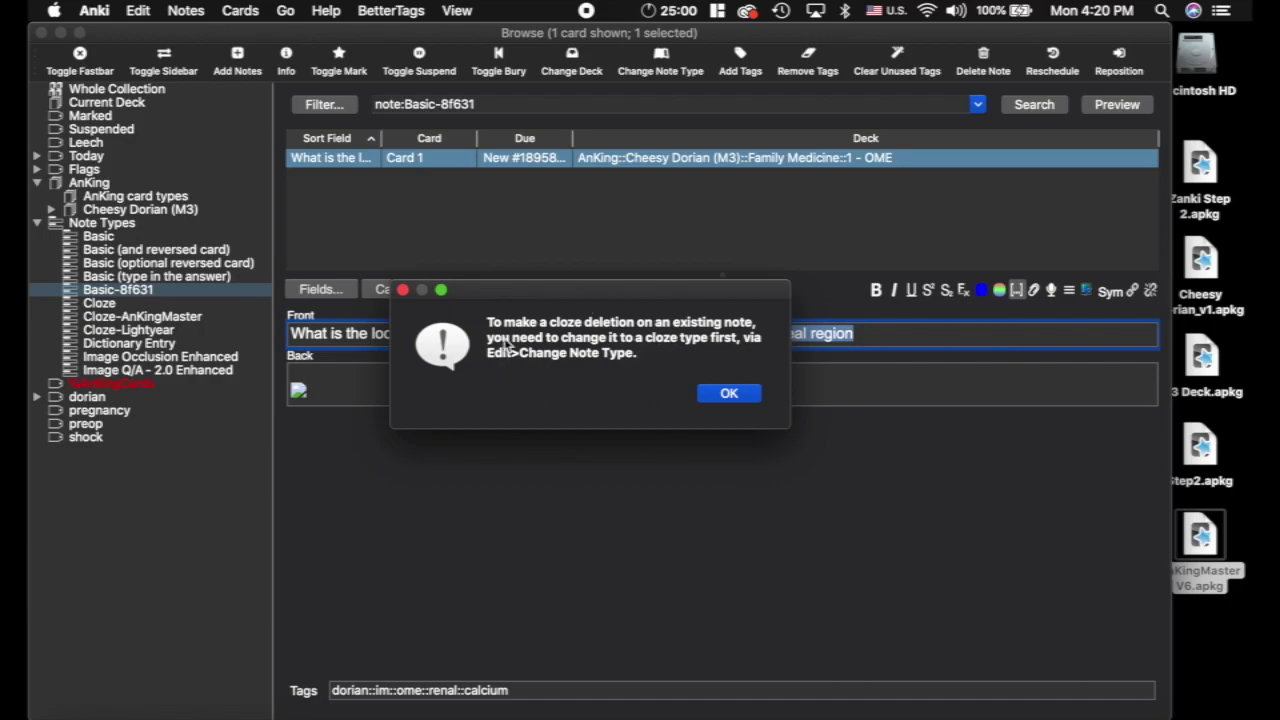
left_click(750, 392)
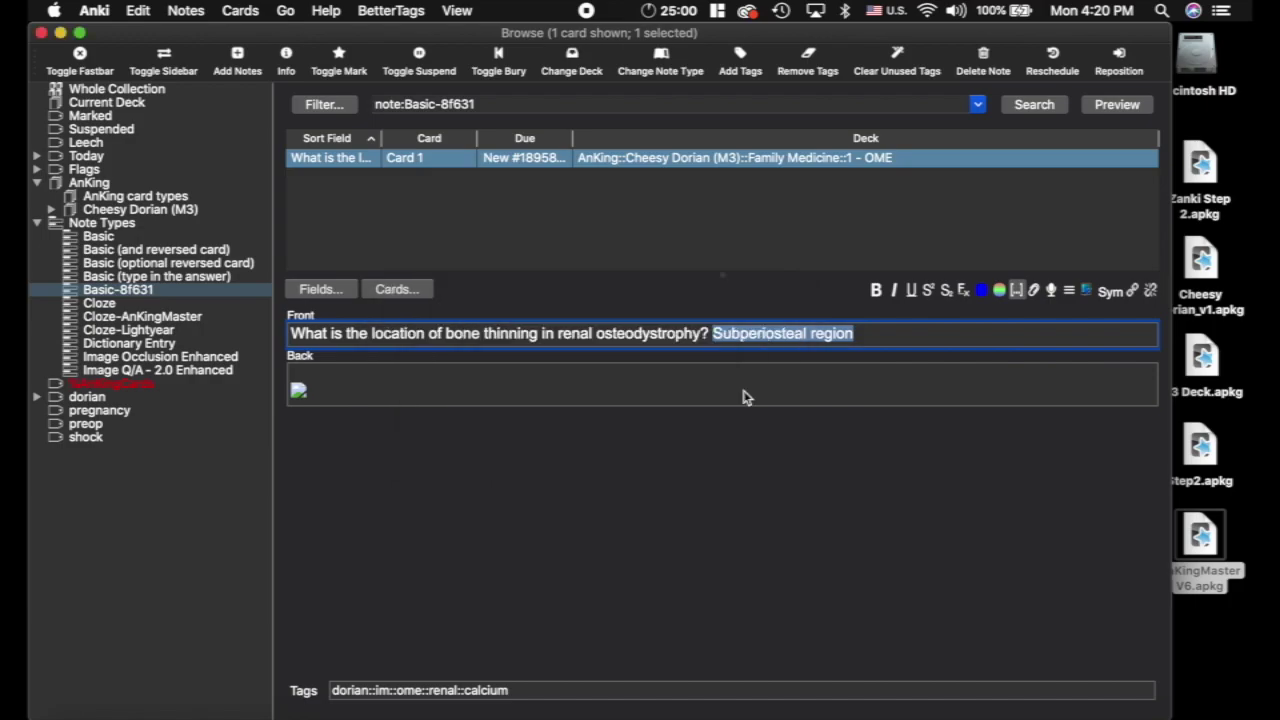
Change the note's type from Basic-8f631 to Cloze-AnKingMaster, mapping Front to Text and Back to Extra.
left_click(660, 63)
left_click(668, 97)
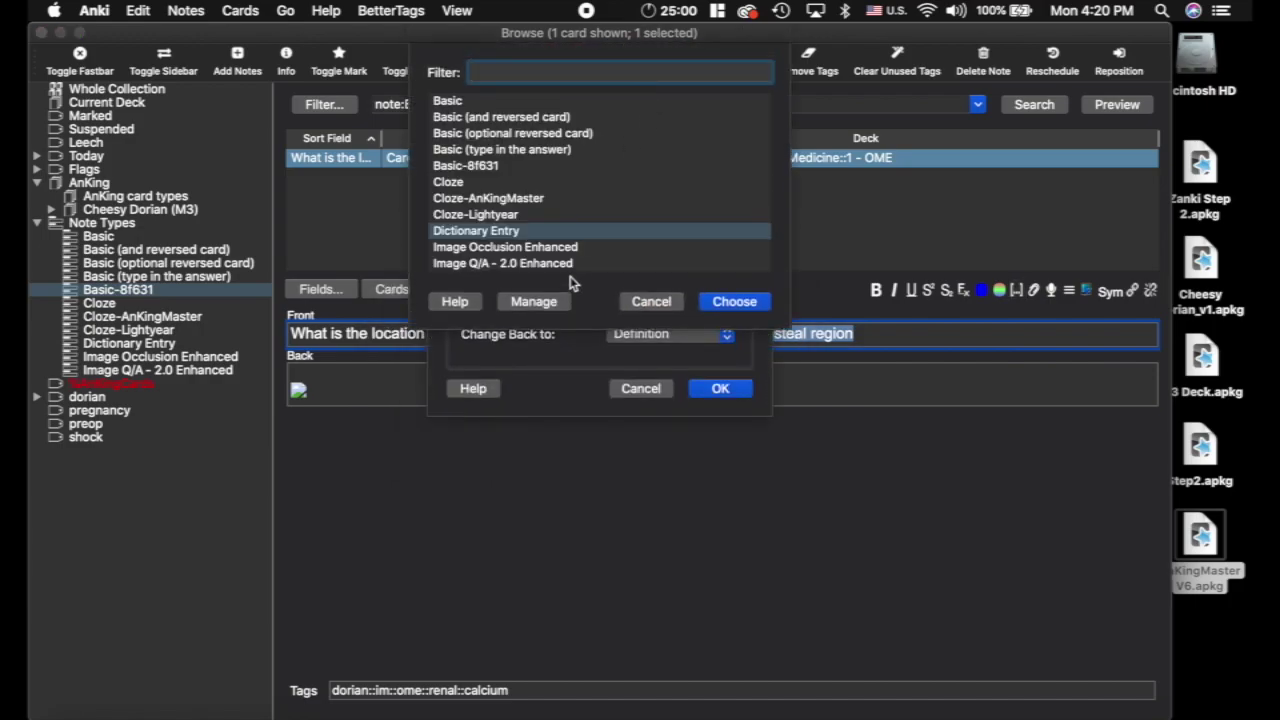
left_click(522, 200)
left_click(734, 301)
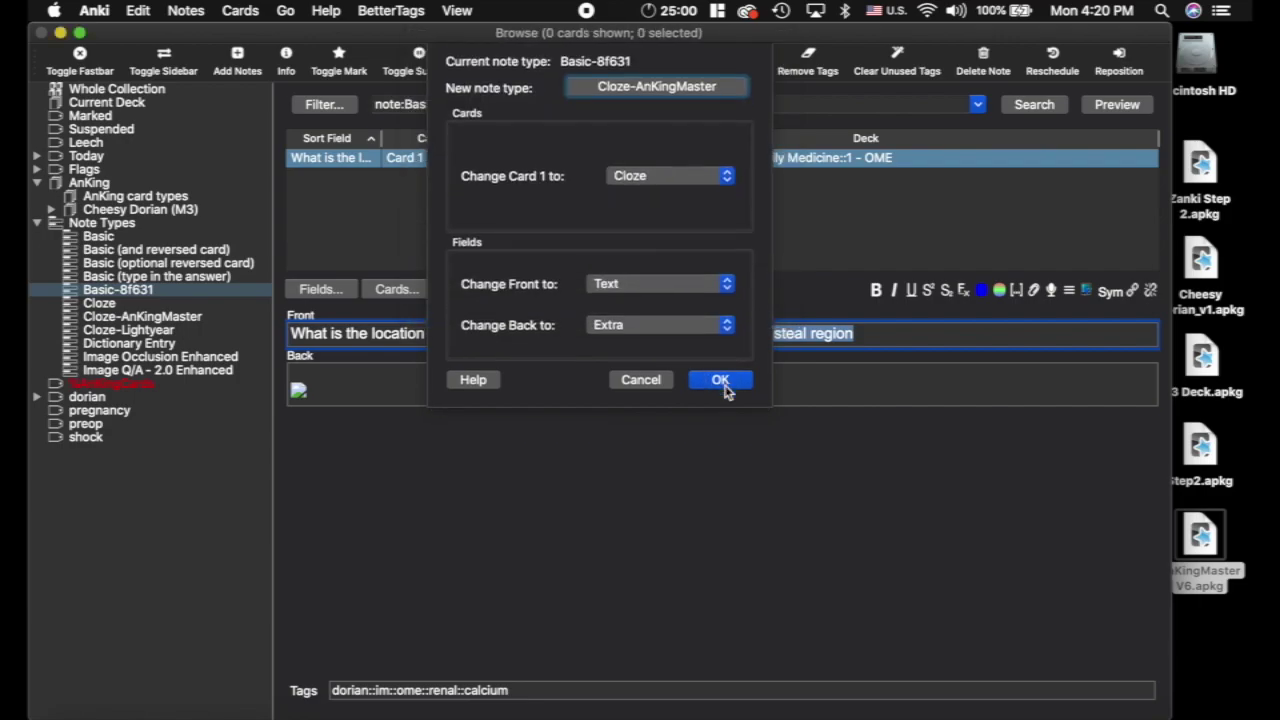
left_click(722, 387)
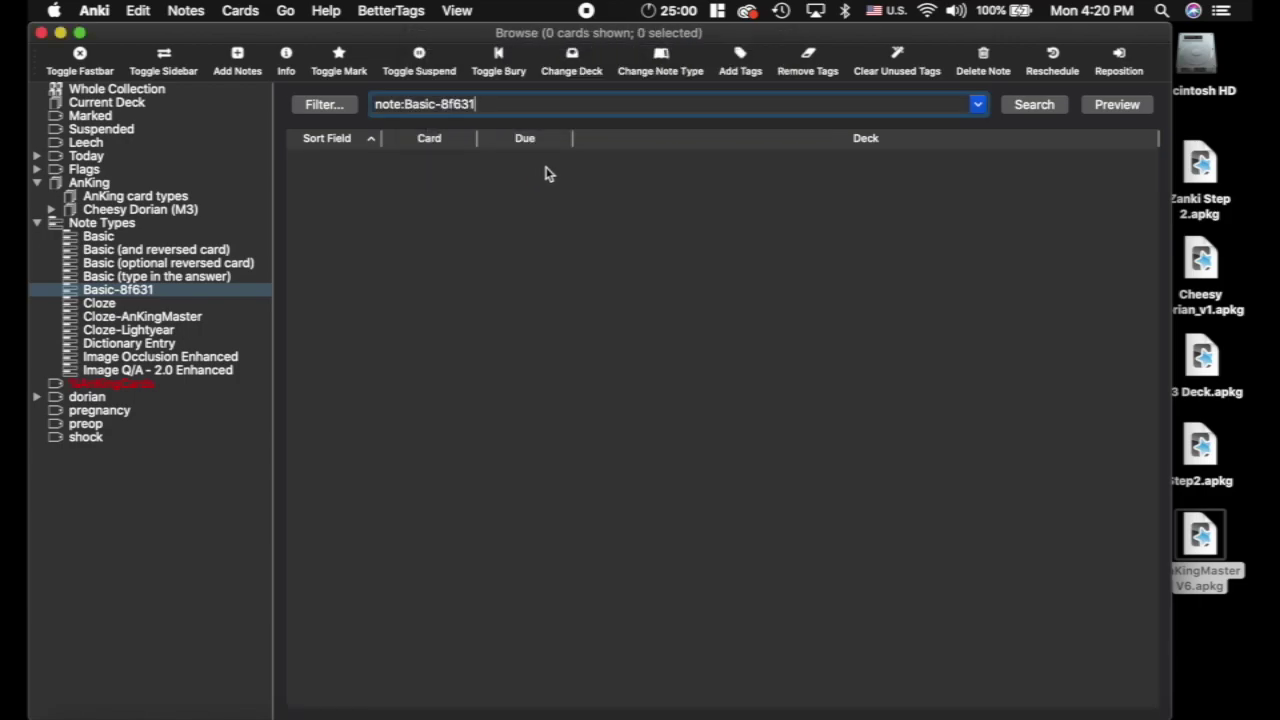
Make "Subperiosteal region" a c1 cloze deletion in the Text field of the converted renal osteodystrophy note under Cloze-AnKingMaster.
left_click(160, 316)
left_click(412, 180)
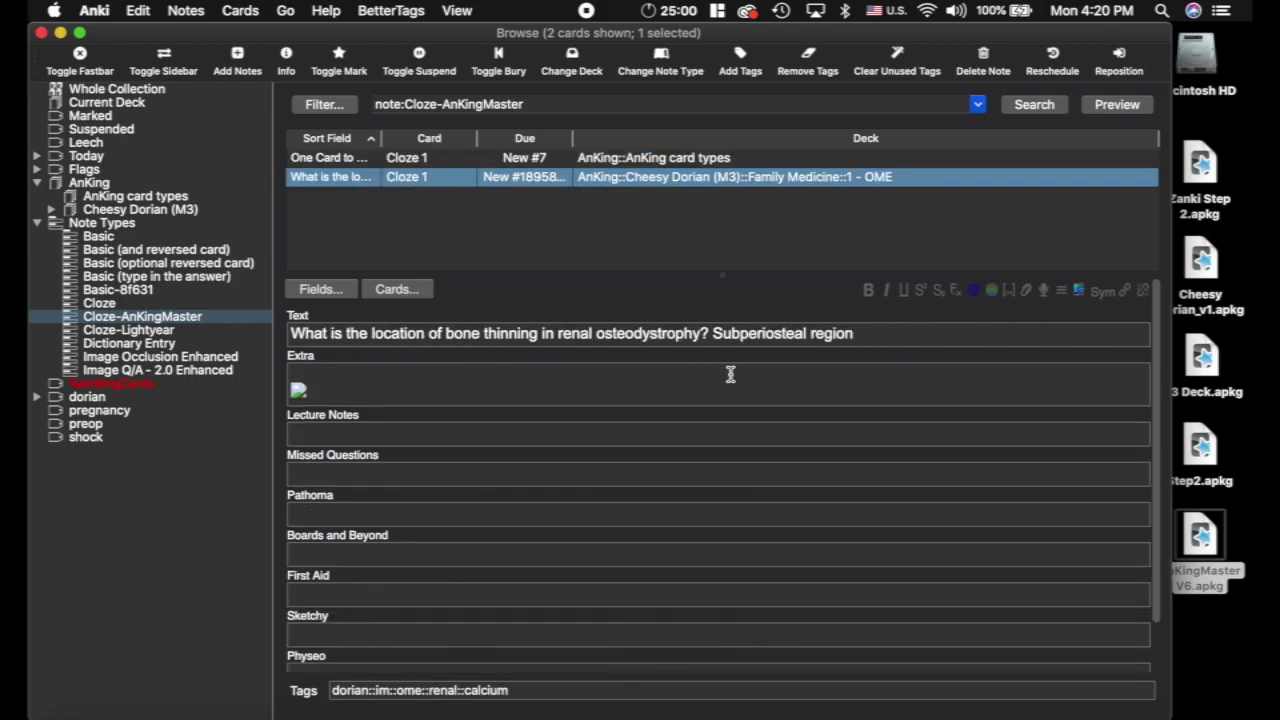
left_click_drag(860, 336, 714, 338)
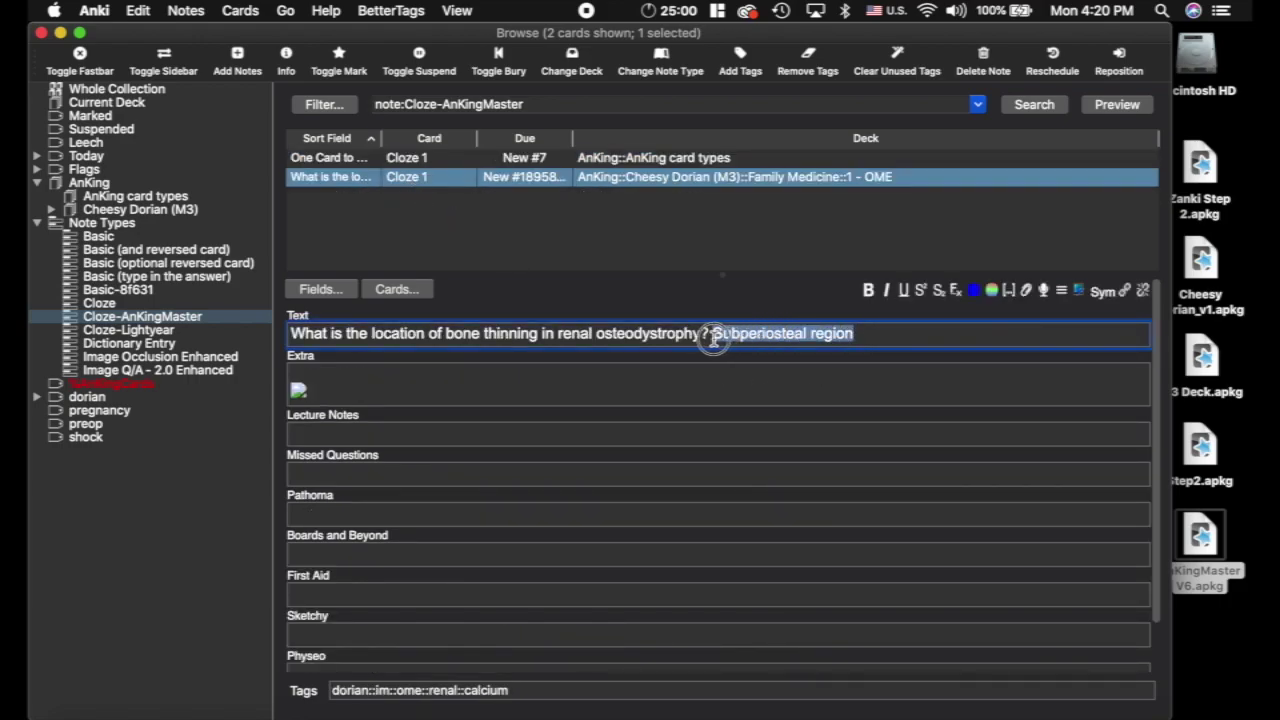
left_click(1009, 290)
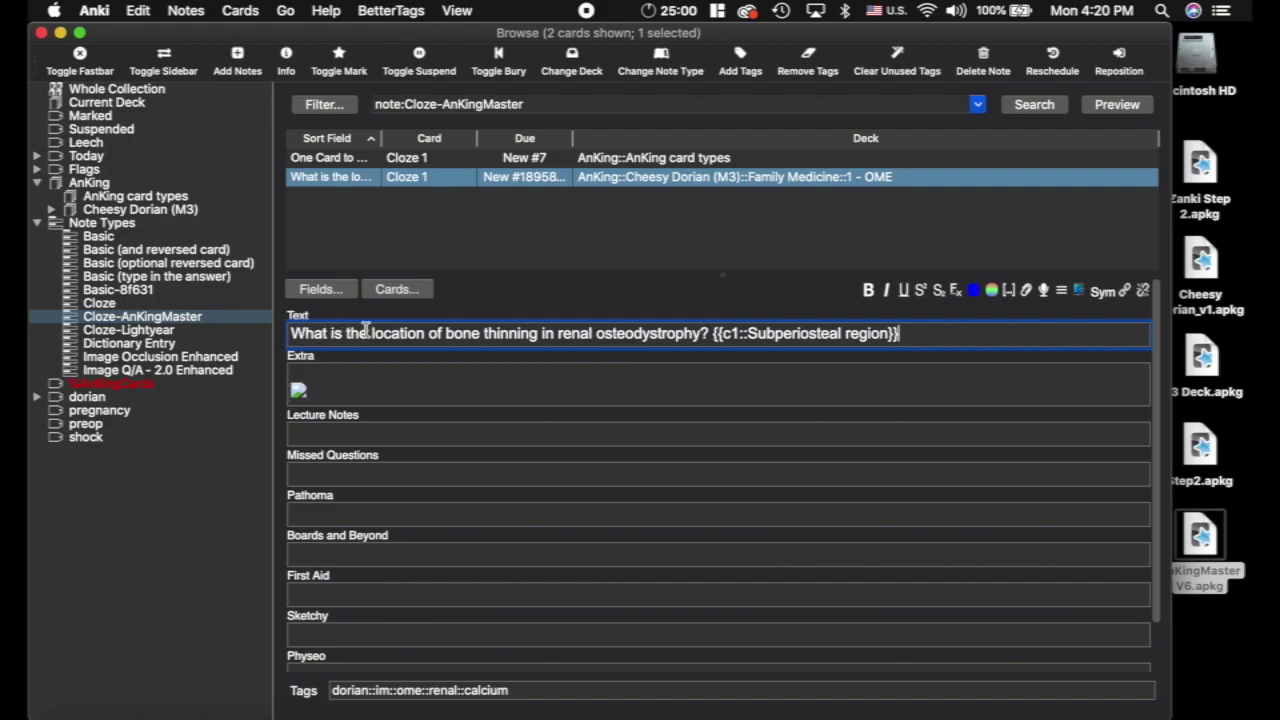
Convert all Cloze-Lightyear notes to the Cloze-AnKingMaster type, mapping Text to Text and Extra to Extra.
left_click(100, 303)
left_click(130, 330)
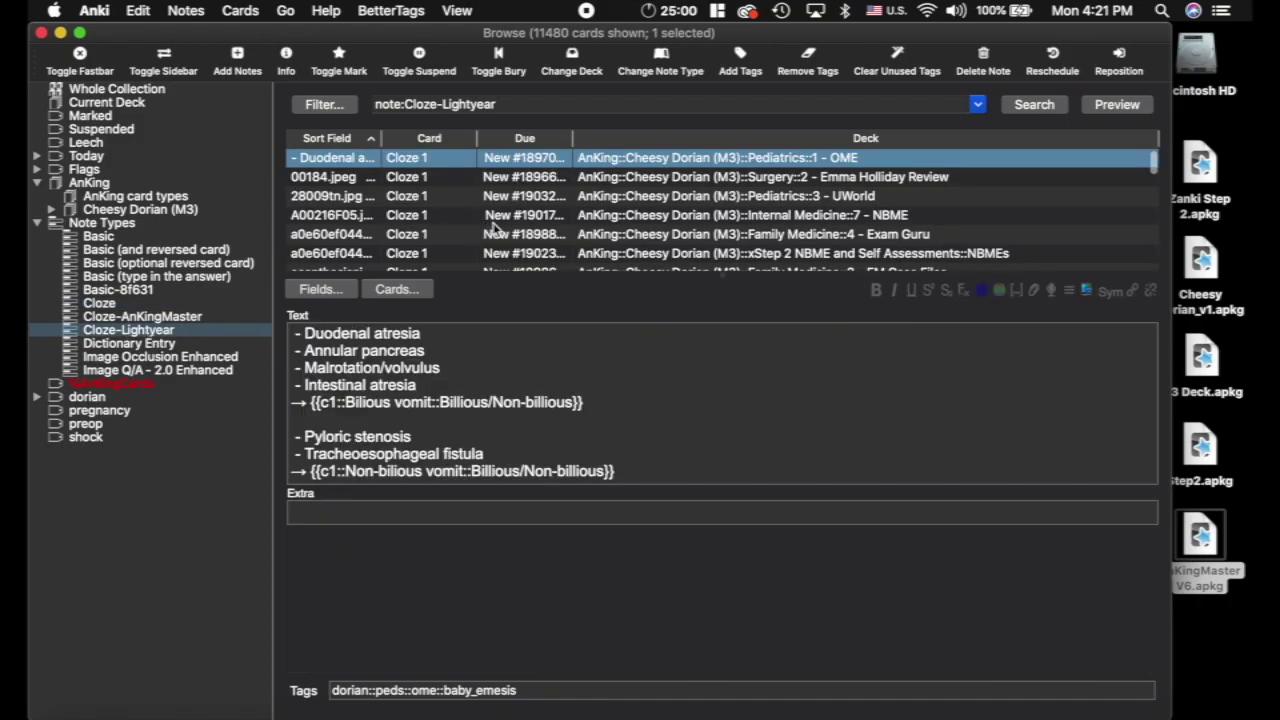
left_click(491, 216)
key("super+a")
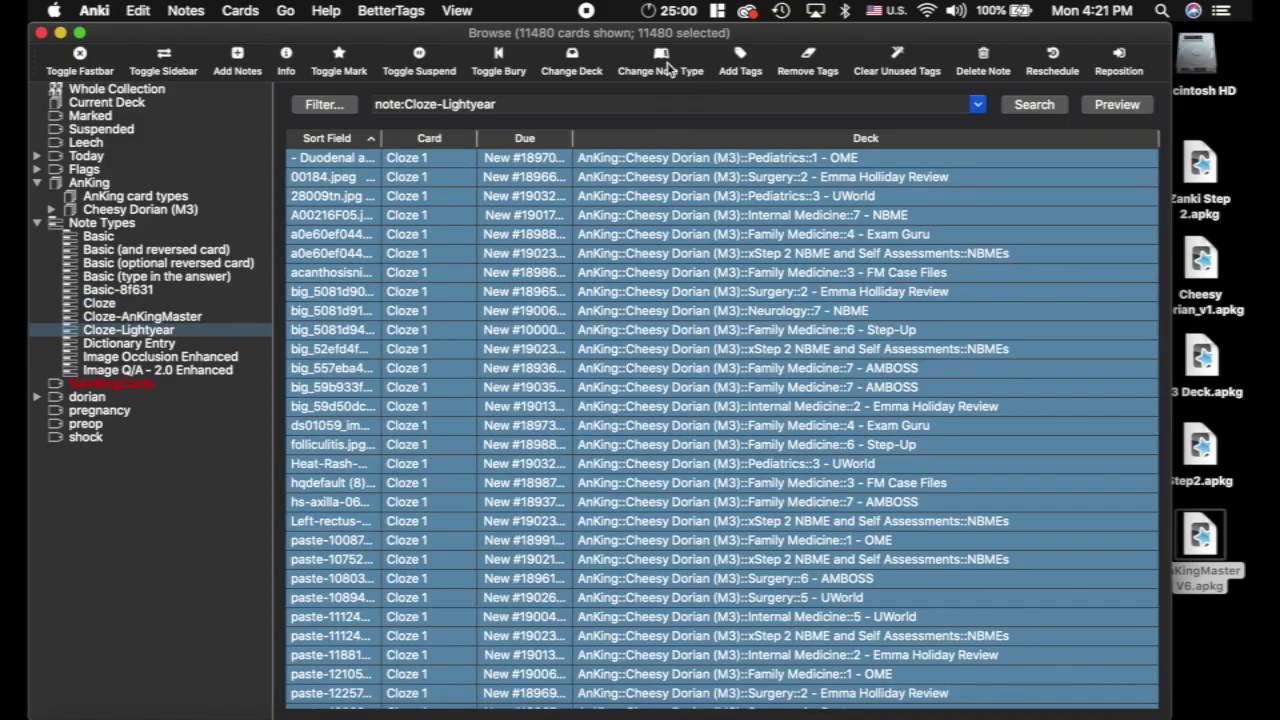
left_click(668, 62)
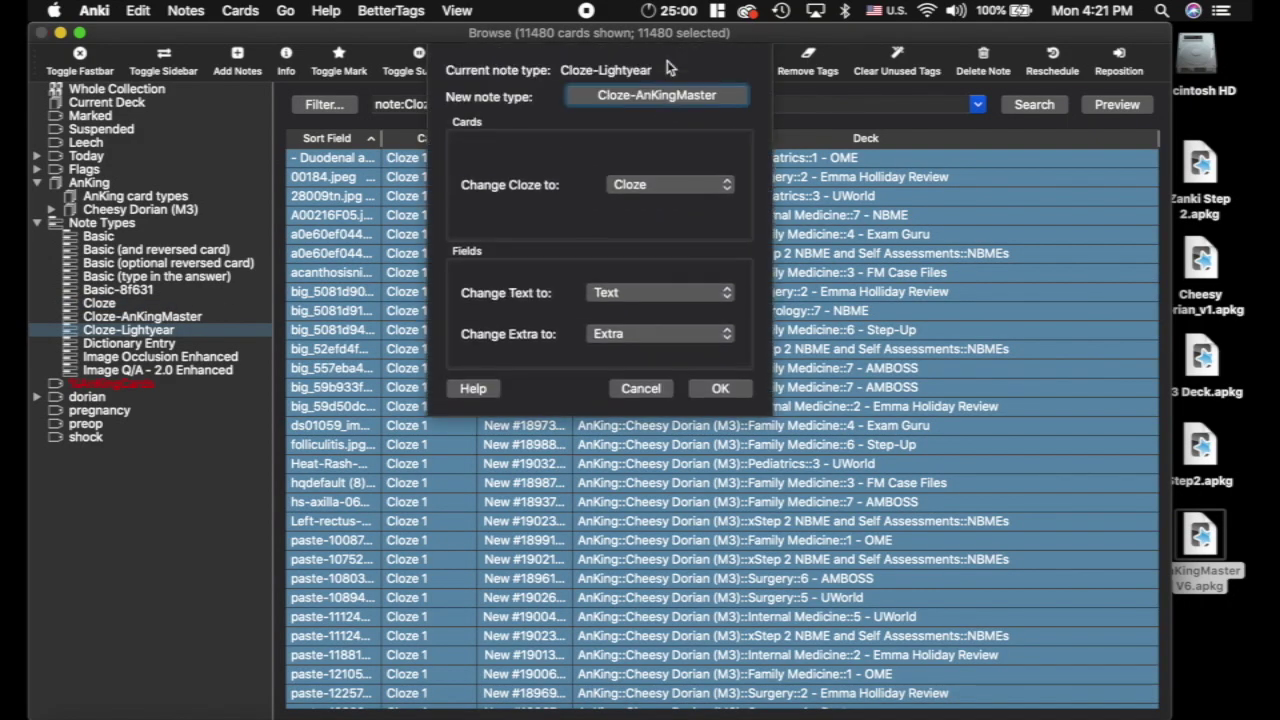
left_click(727, 390)
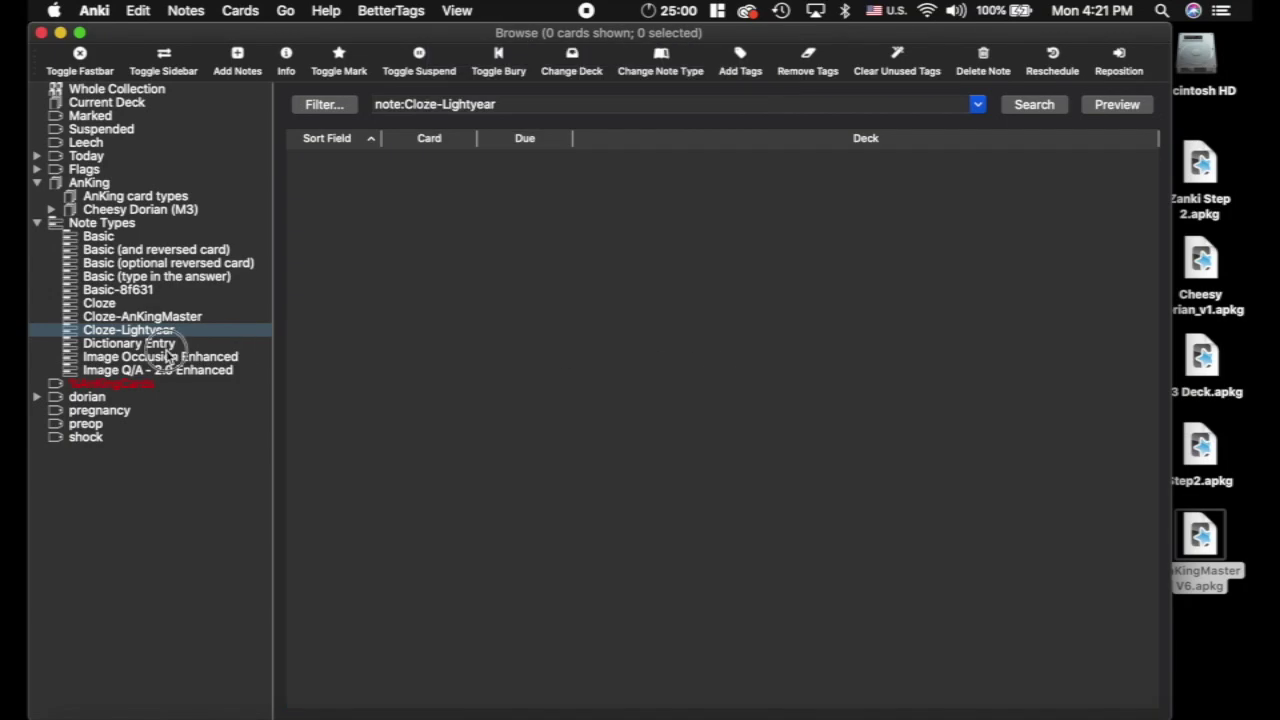
Check the cards under the Dictionary Entry, Image Occlusion Enhanced, Image Q/A - 2.0 Enhanced and Cloze-AnKingMaster note types, and close the browser.
left_click(168, 356)
left_click(165, 345)
left_click(176, 357)
left_click(185, 371)
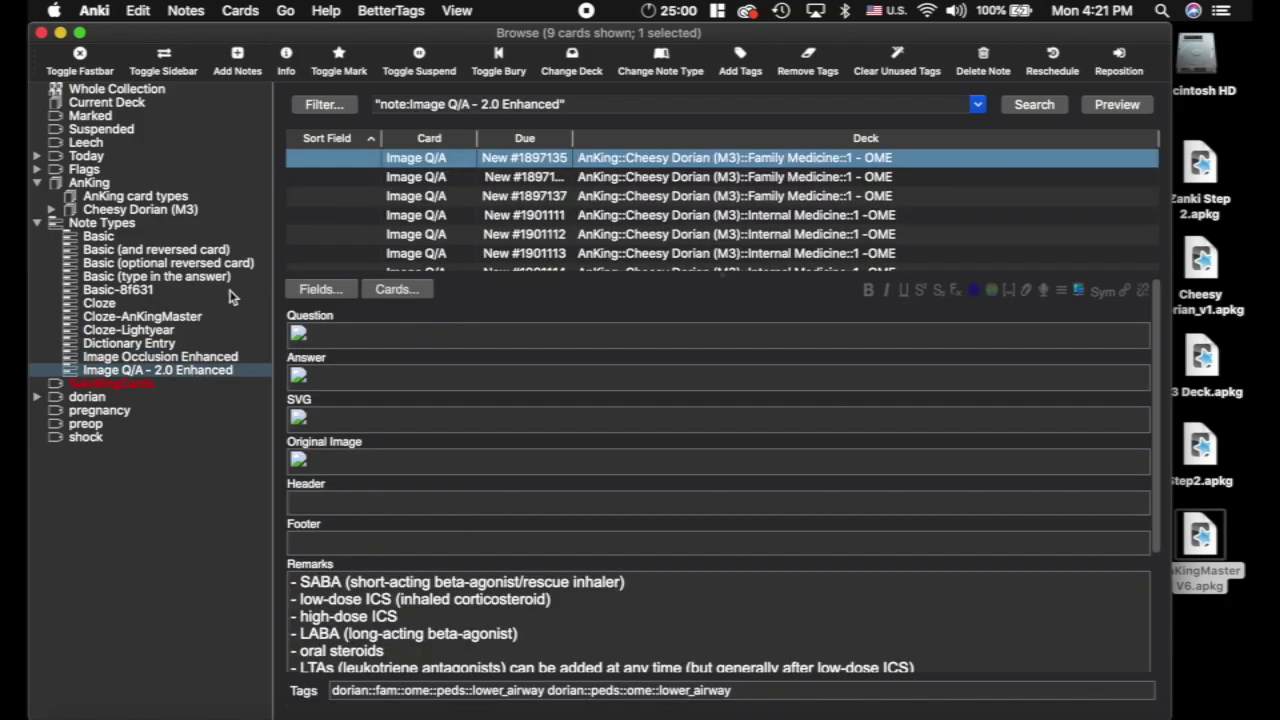
scroll(497, 219, "down", 3)
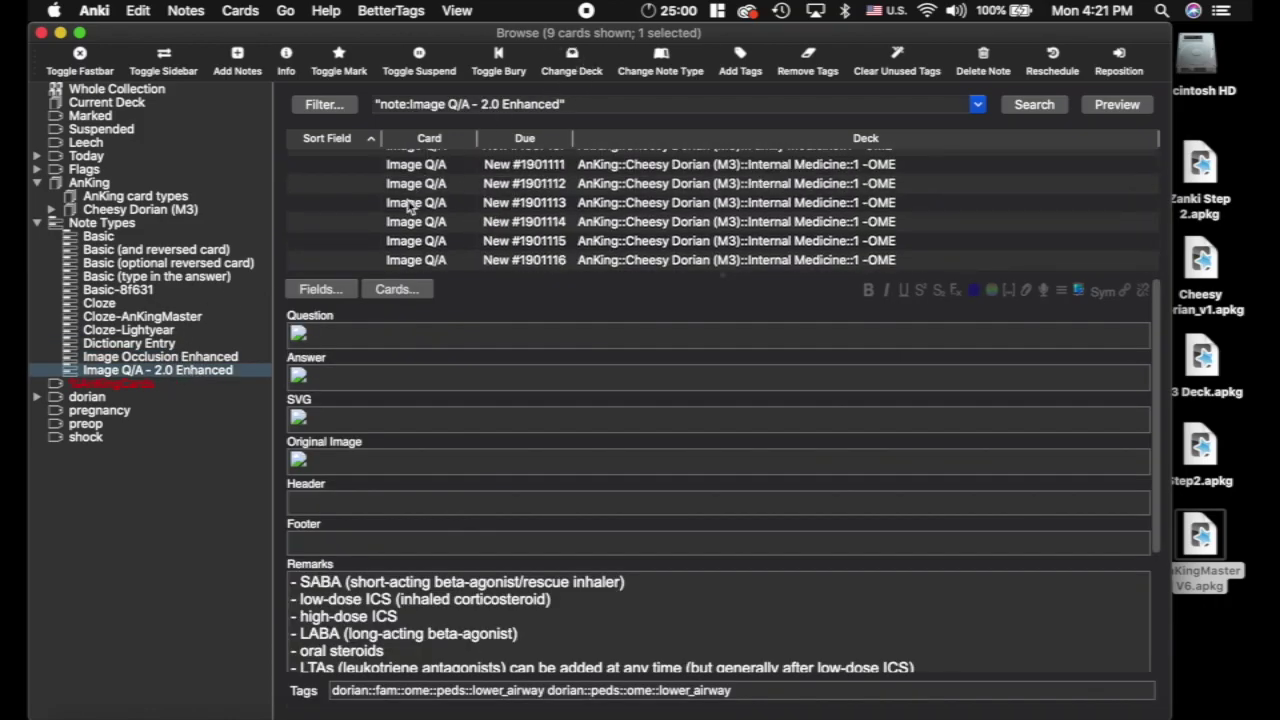
scroll(408, 205, "up", 3)
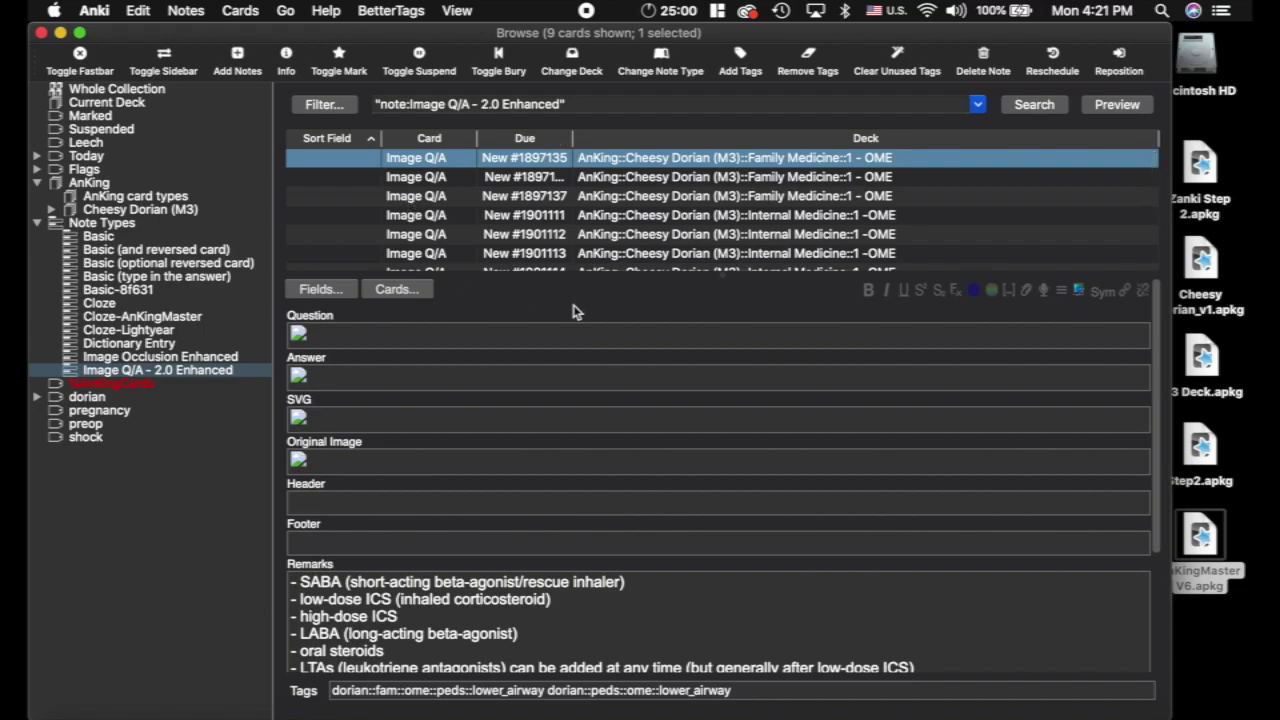
left_click(160, 318)
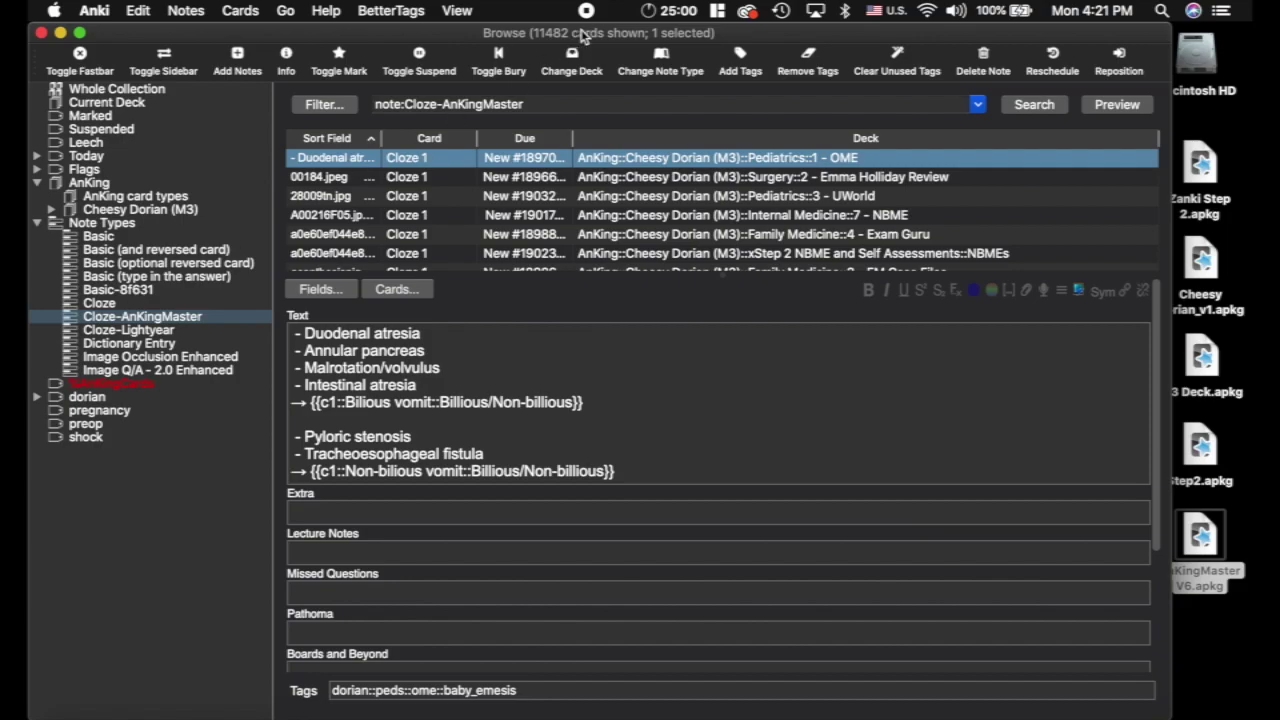
left_click(41, 33)
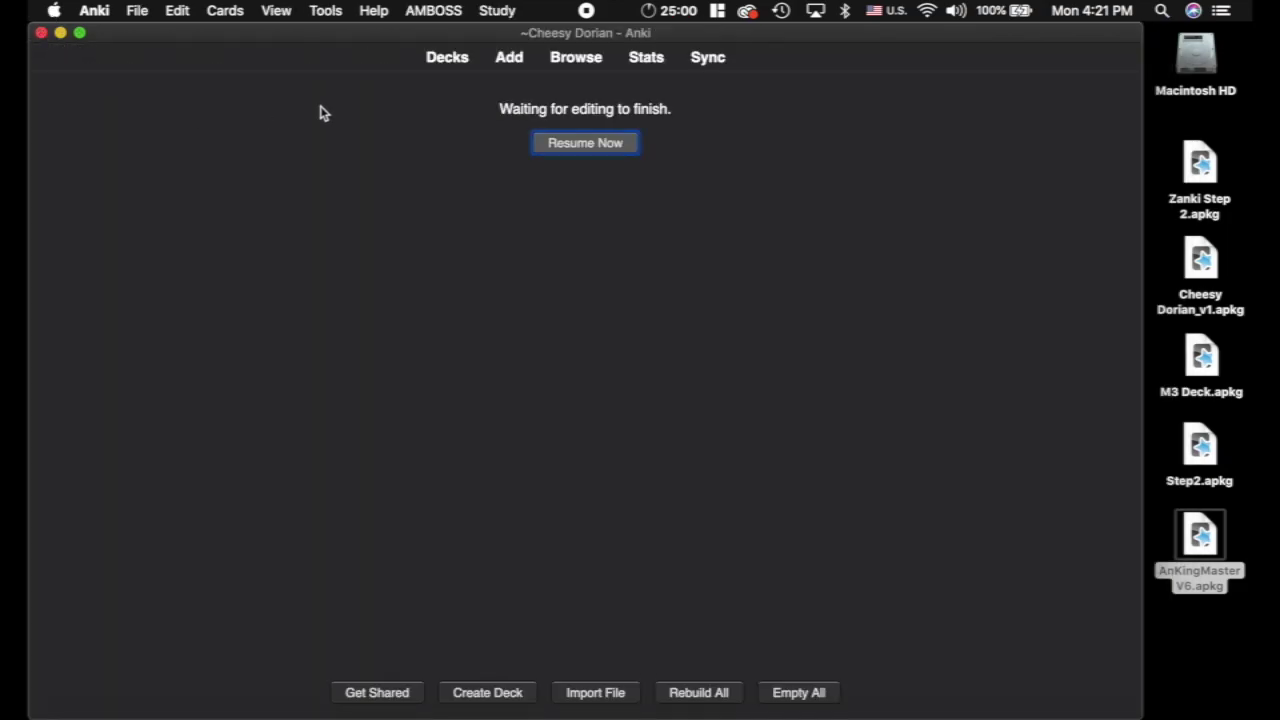
Remove Text and Extra from the list of protected fields in the Special Fields add-on.
left_click(330, 10)
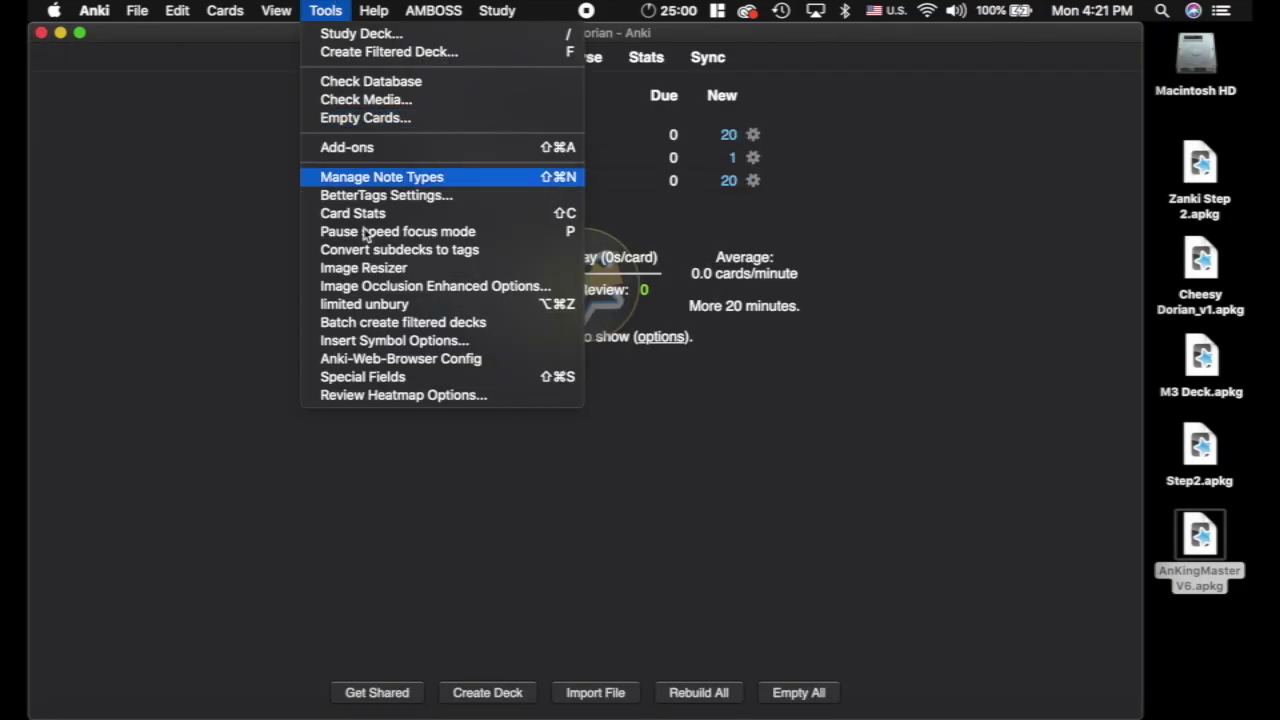
left_click(386, 374)
left_click(386, 315)
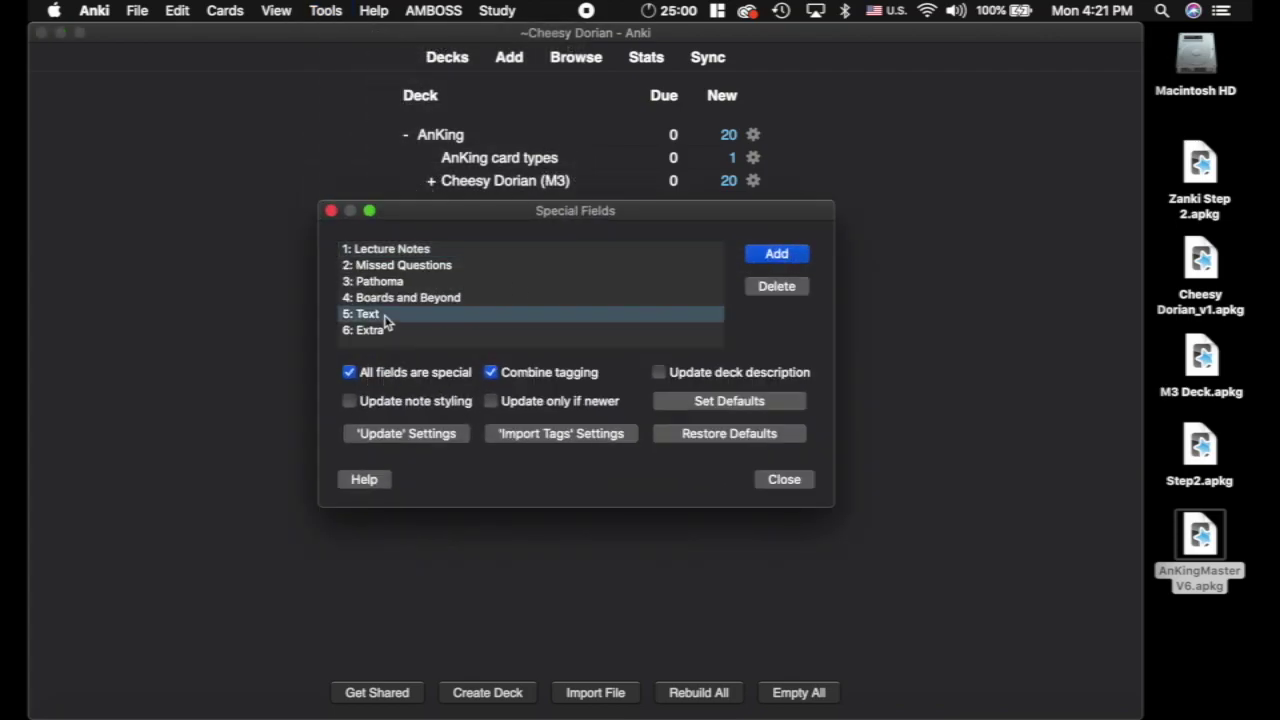
left_click_drag(453, 217, 323, 131)
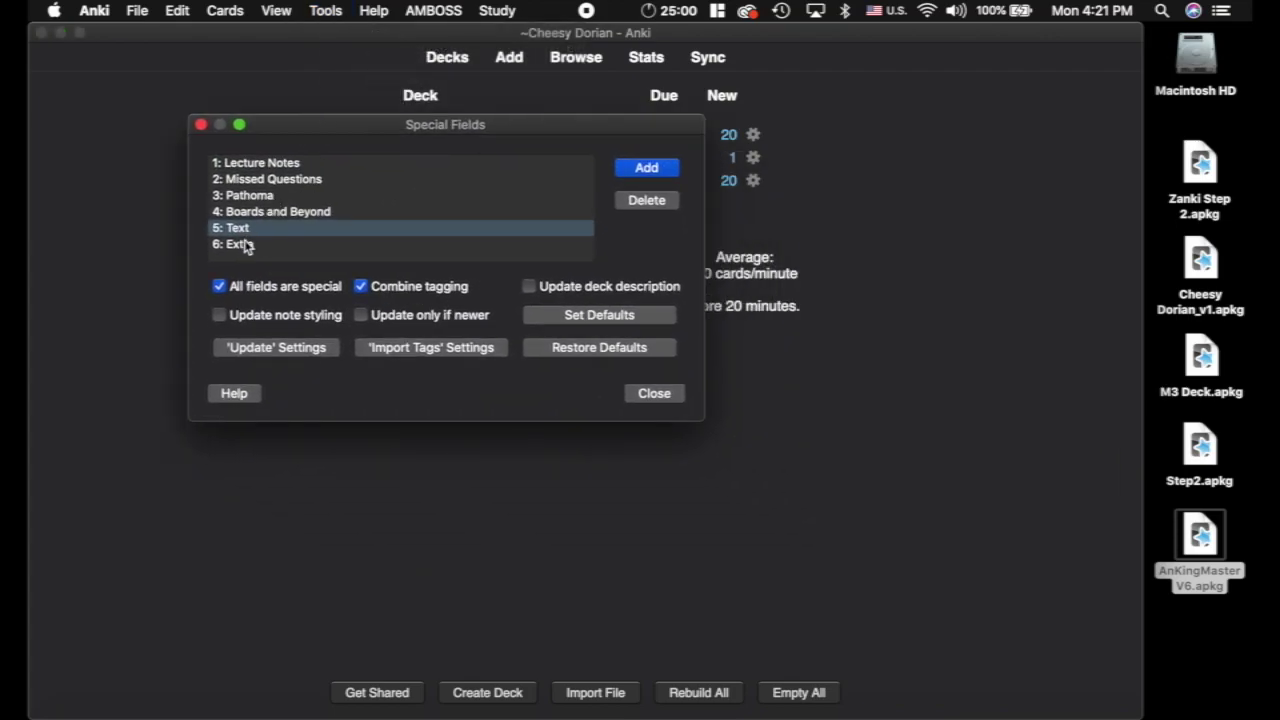
left_click(646, 200)
left_click(363, 214)
left_click(313, 232)
left_click(646, 202)
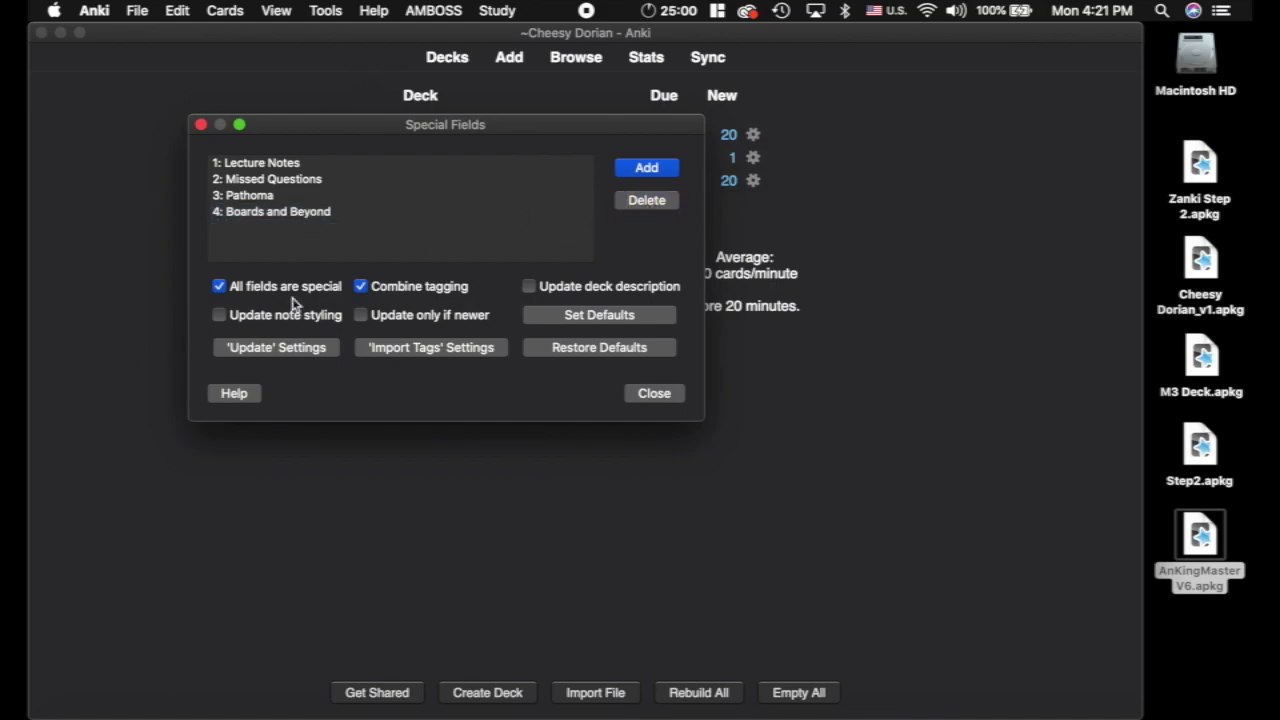
Apply the add-on's preset settings for updating a deck and close the Special Fields settings.
left_click(276, 348)
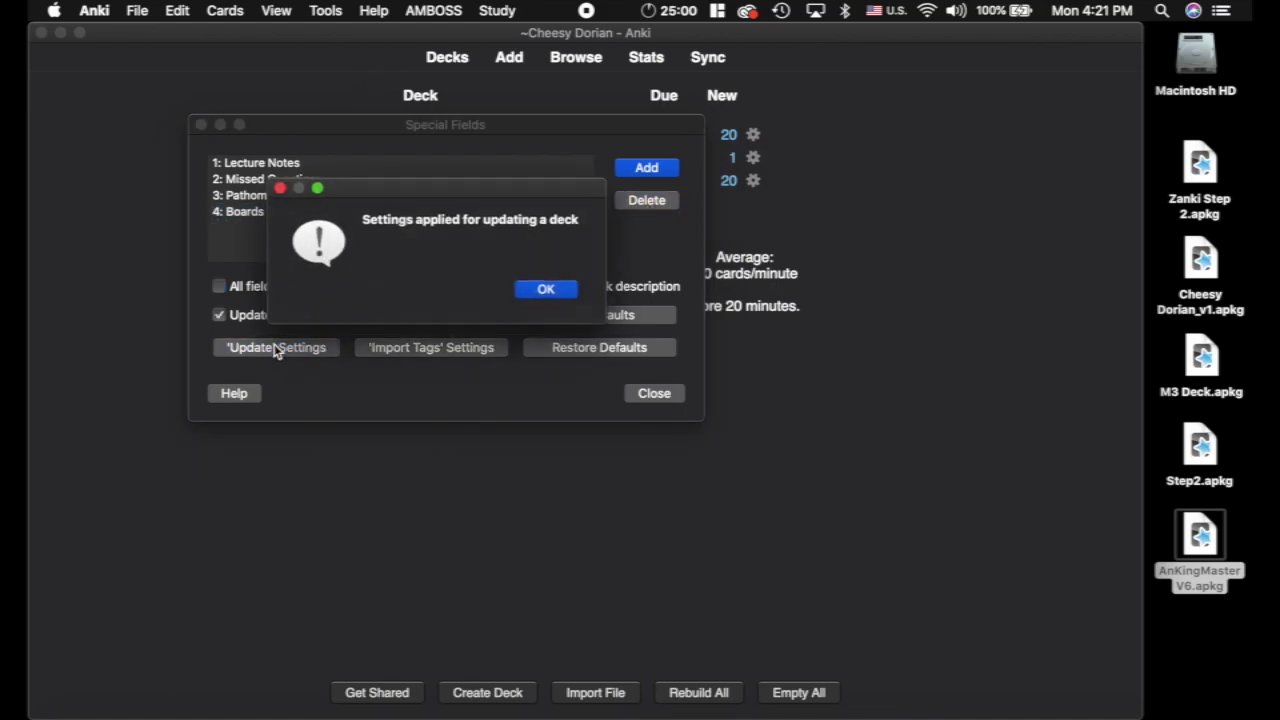
left_click(574, 289)
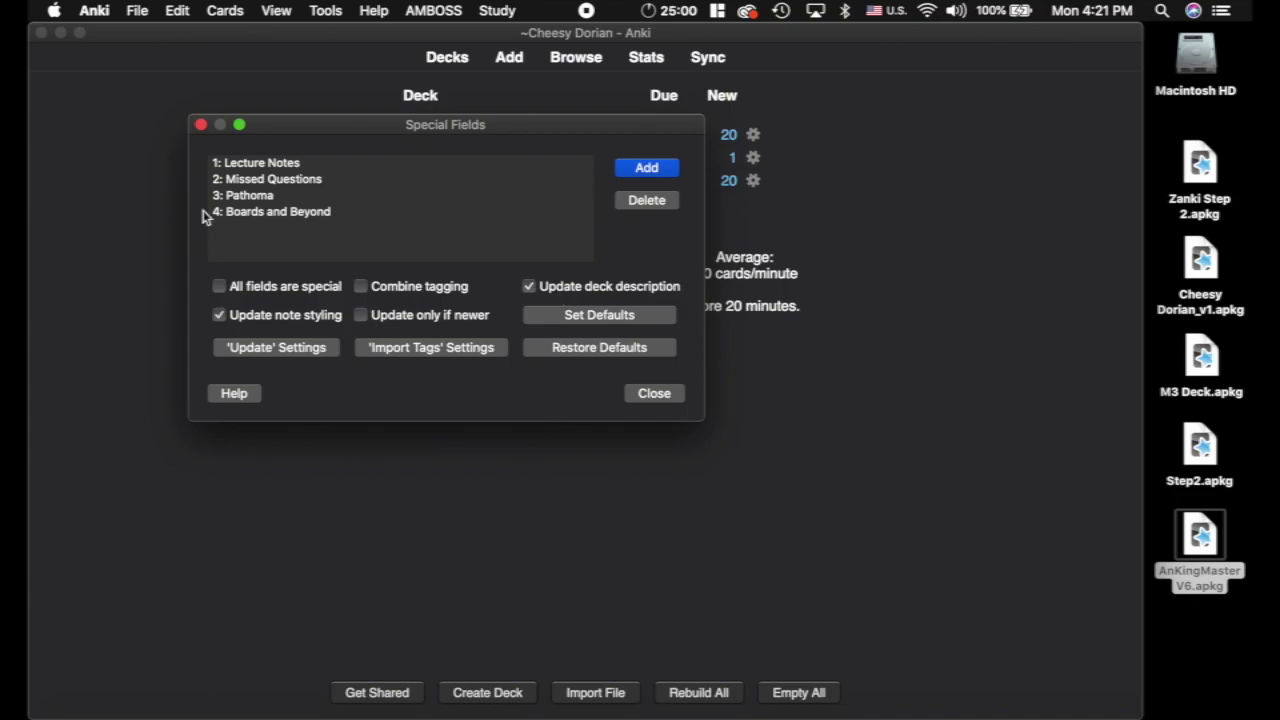
left_click(200, 125)
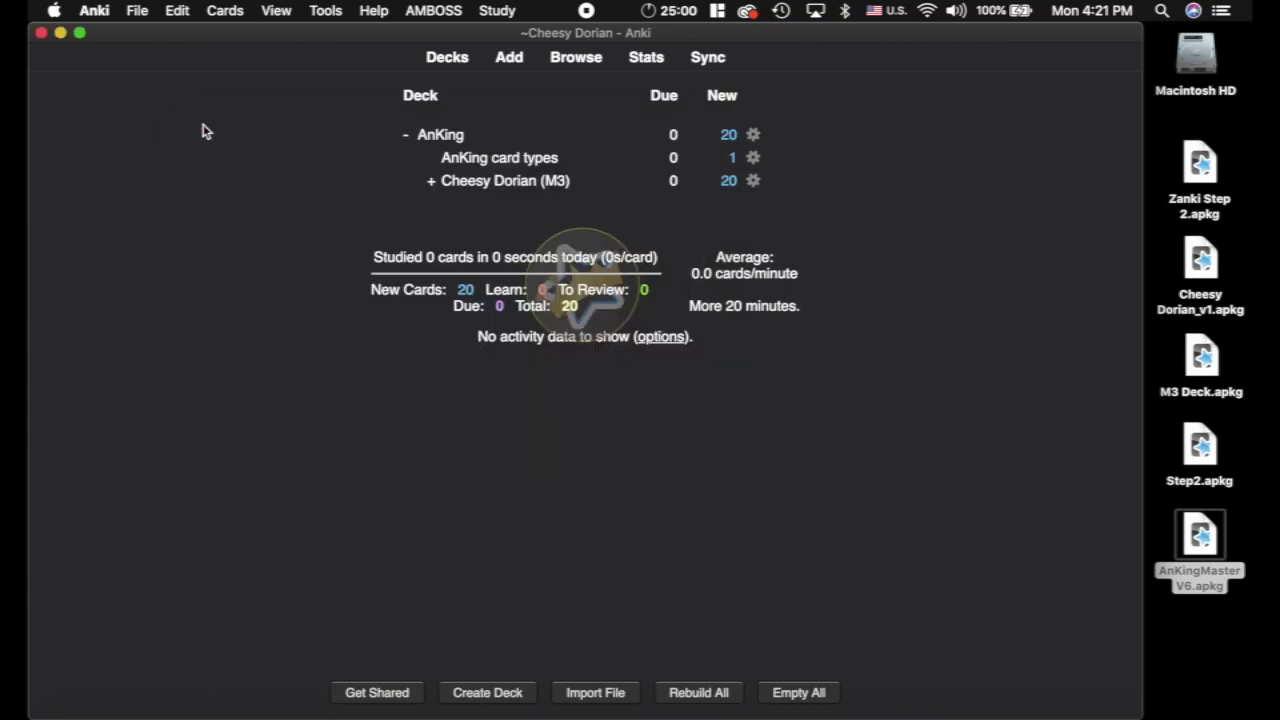
Import Step2.apkg, review the updated notes line in the import report, and dismiss it.
left_click(1205, 452)
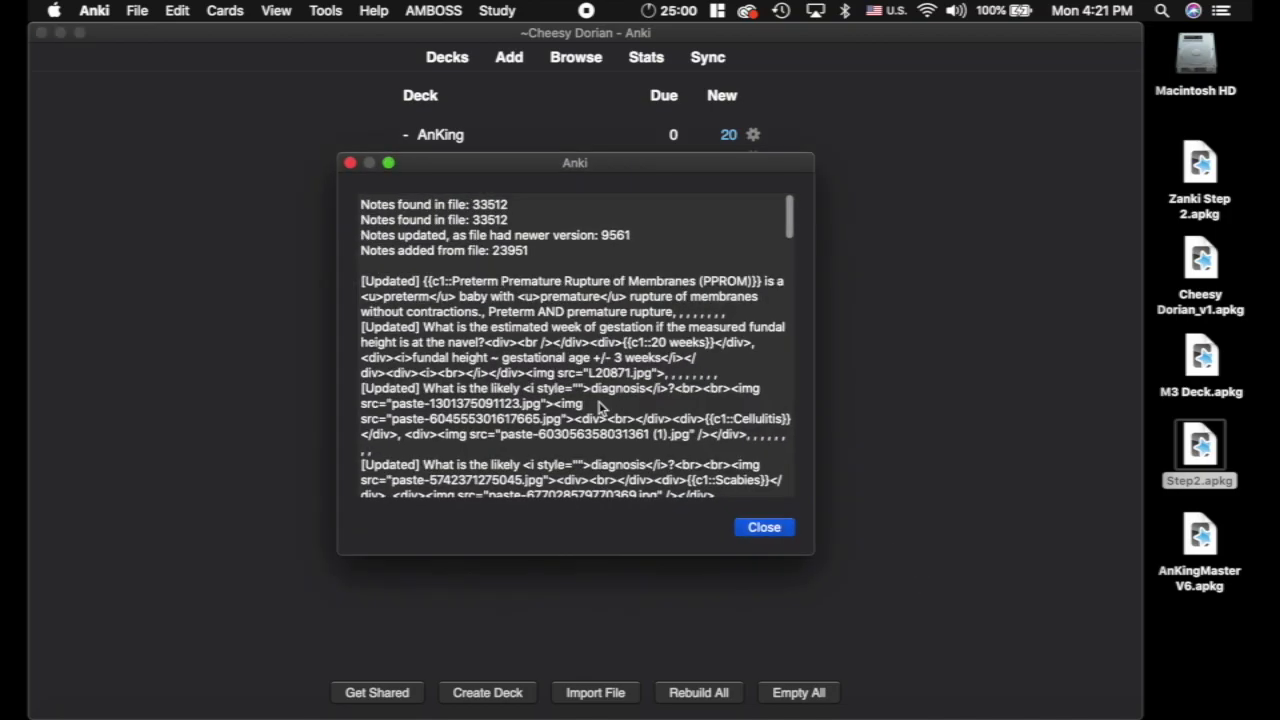
left_click_drag(362, 236, 632, 240)
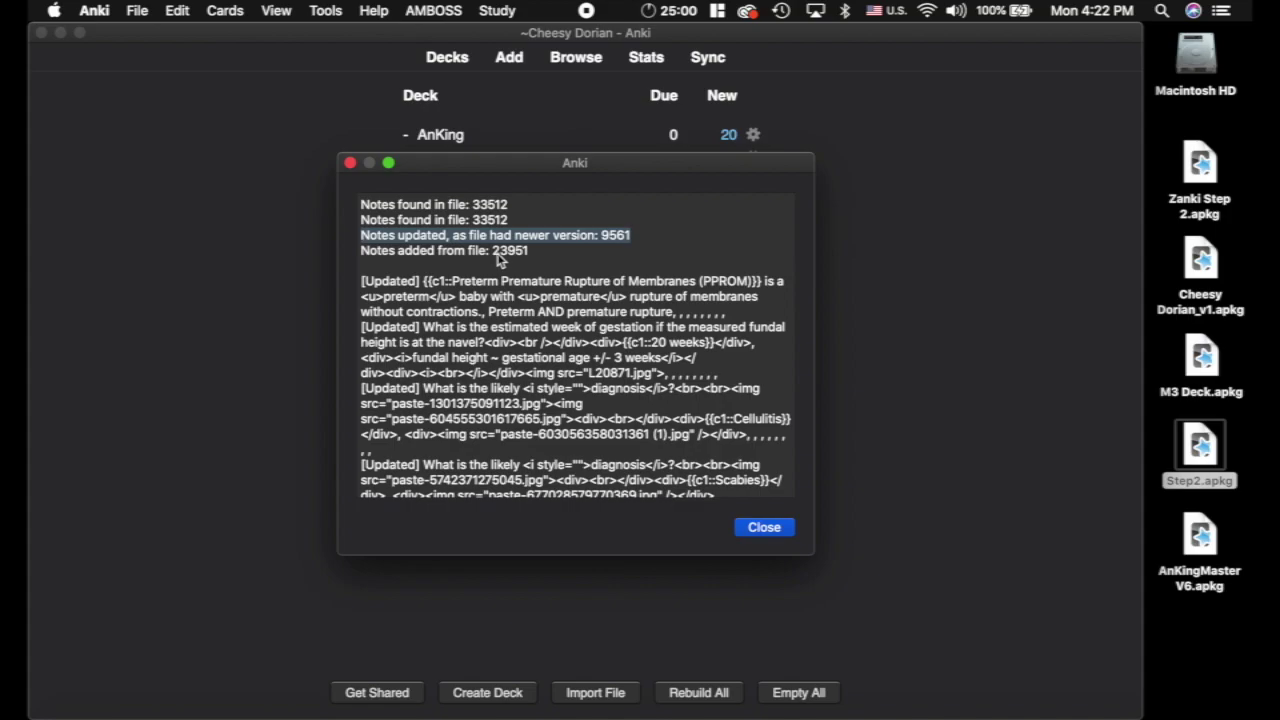
left_click(790, 533)
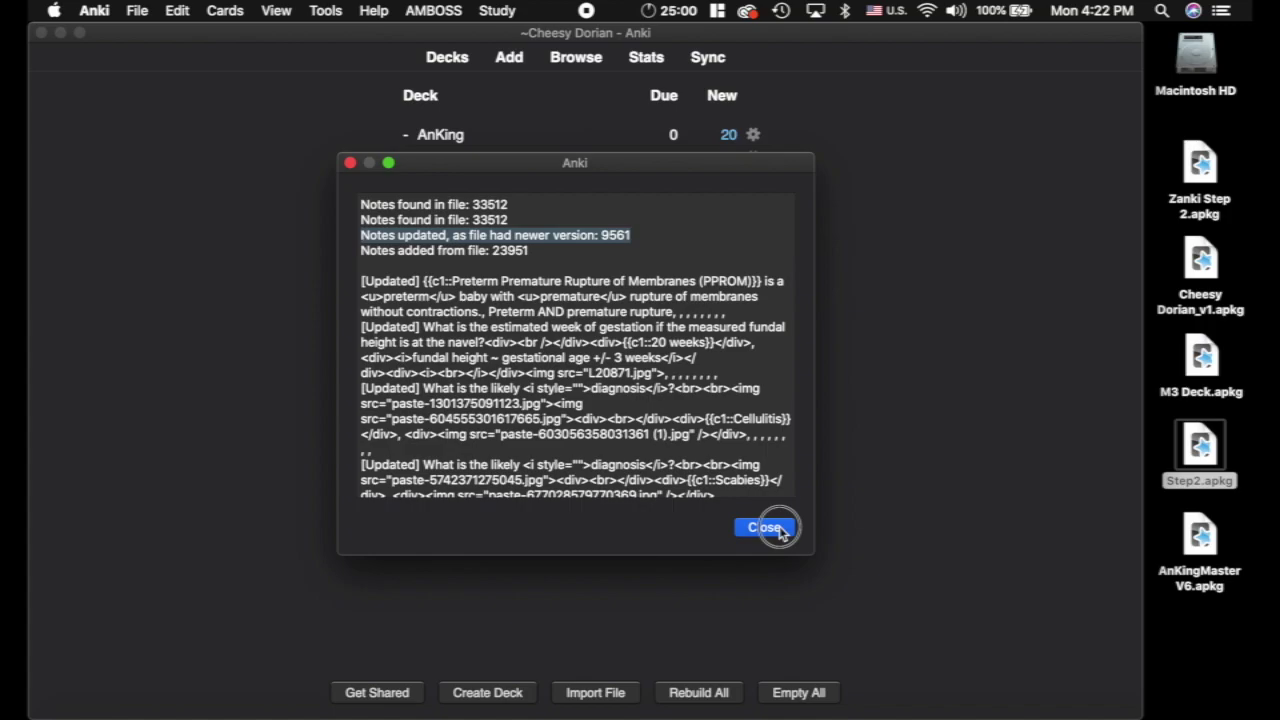
Dismiss the import report and clear the unused tags from the card browser.
left_click(779, 528)
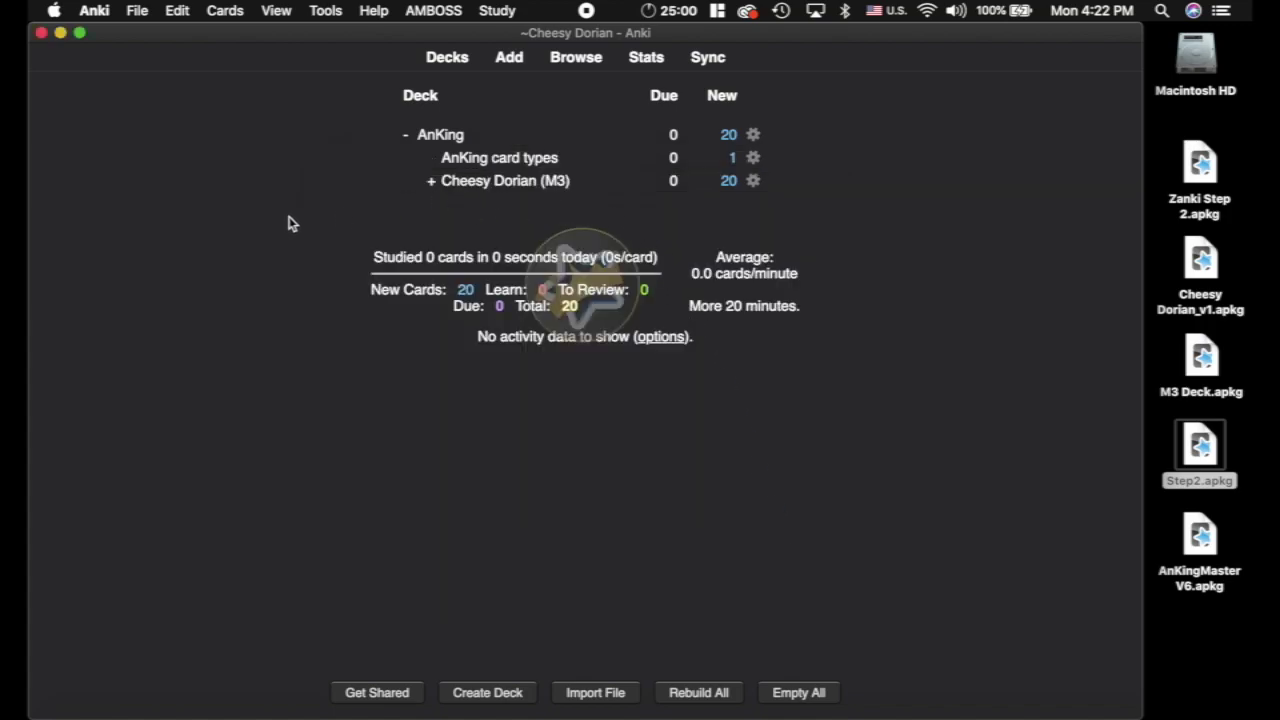
left_click(283, 135)
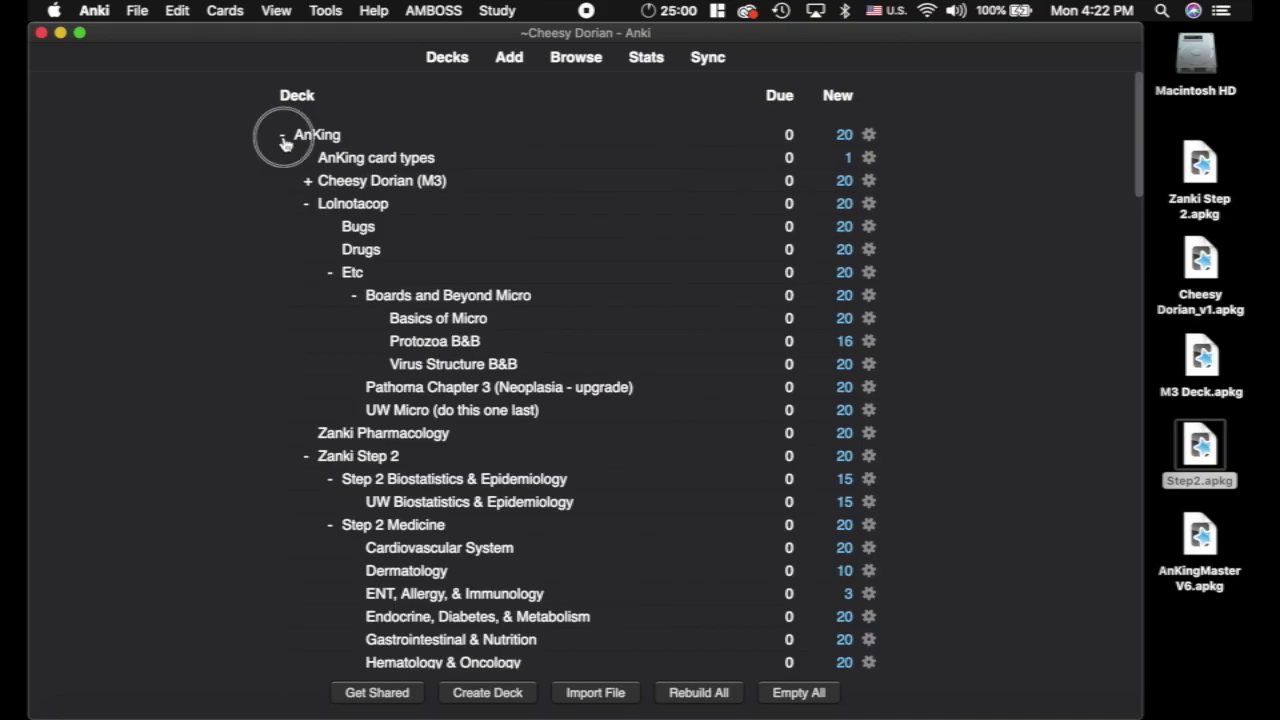
left_click(576, 57)
left_click(345, 10)
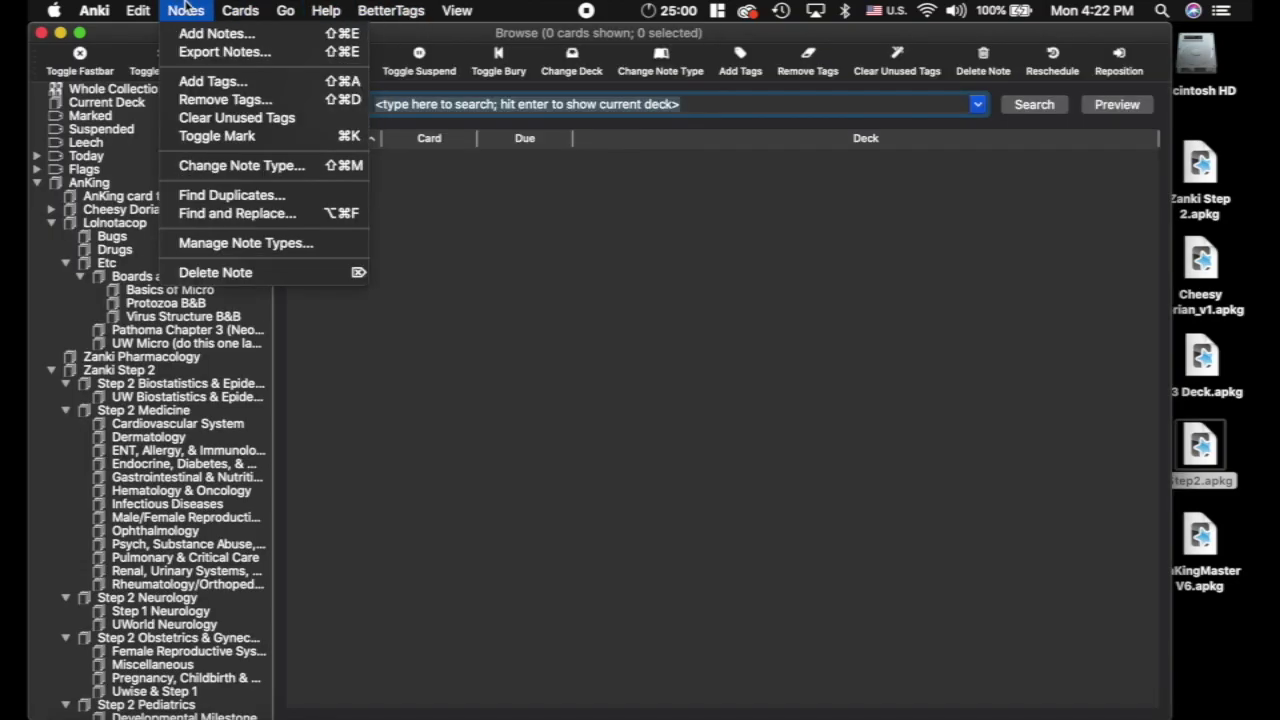
left_click(236, 118)
Examine the cards tagged #AK_Step2, dorian and #AK_Step1 with the subdecks collapsed, and close the browser.
left_click(51, 223)
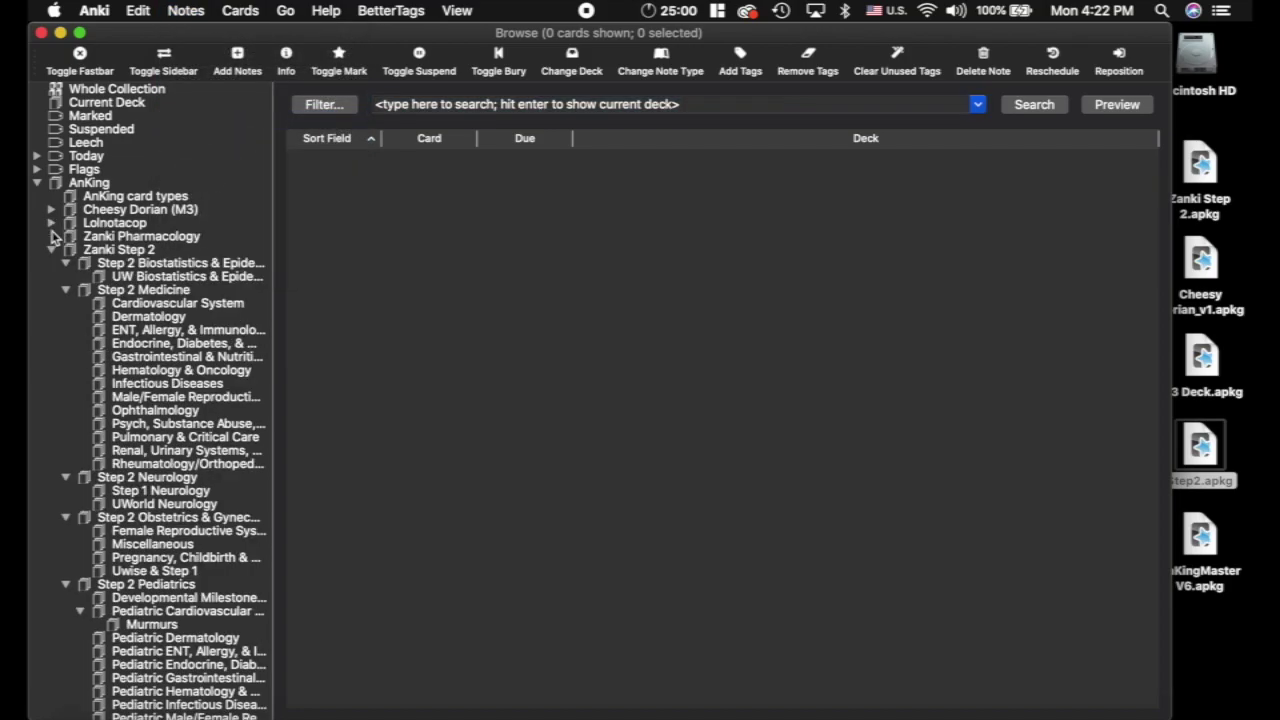
left_click(51, 250)
left_click(51, 263)
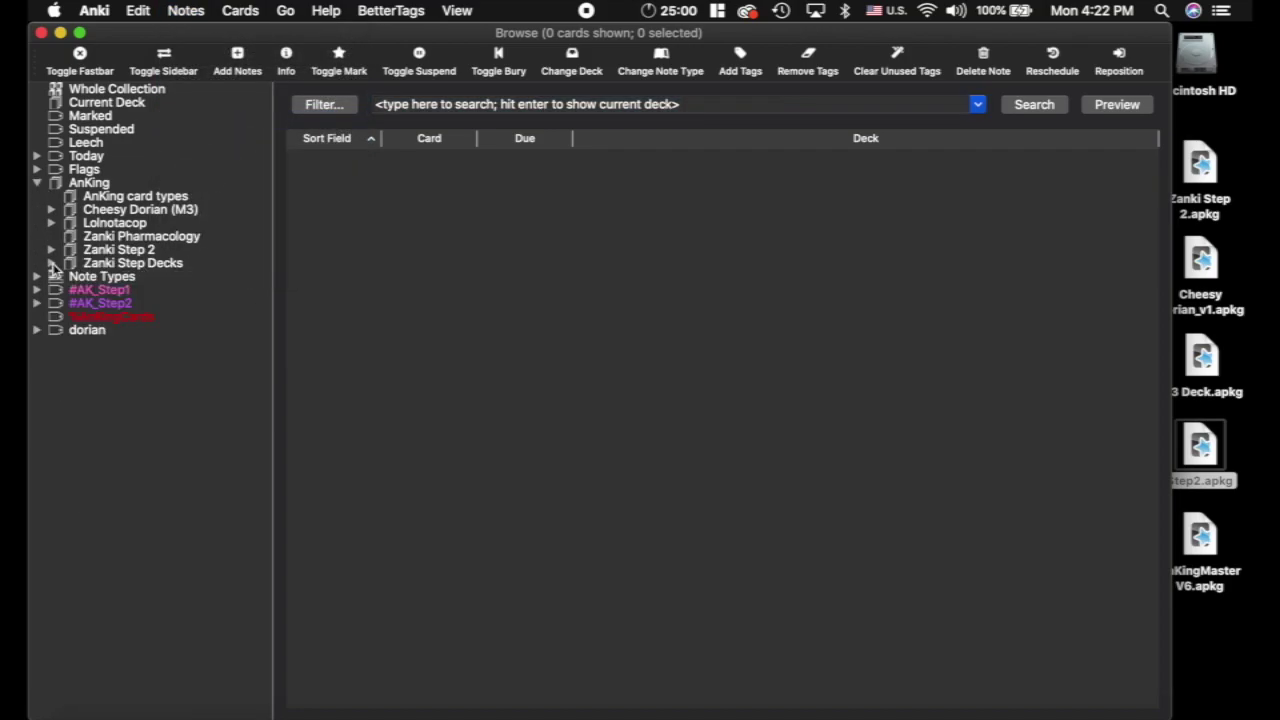
left_click(100, 303)
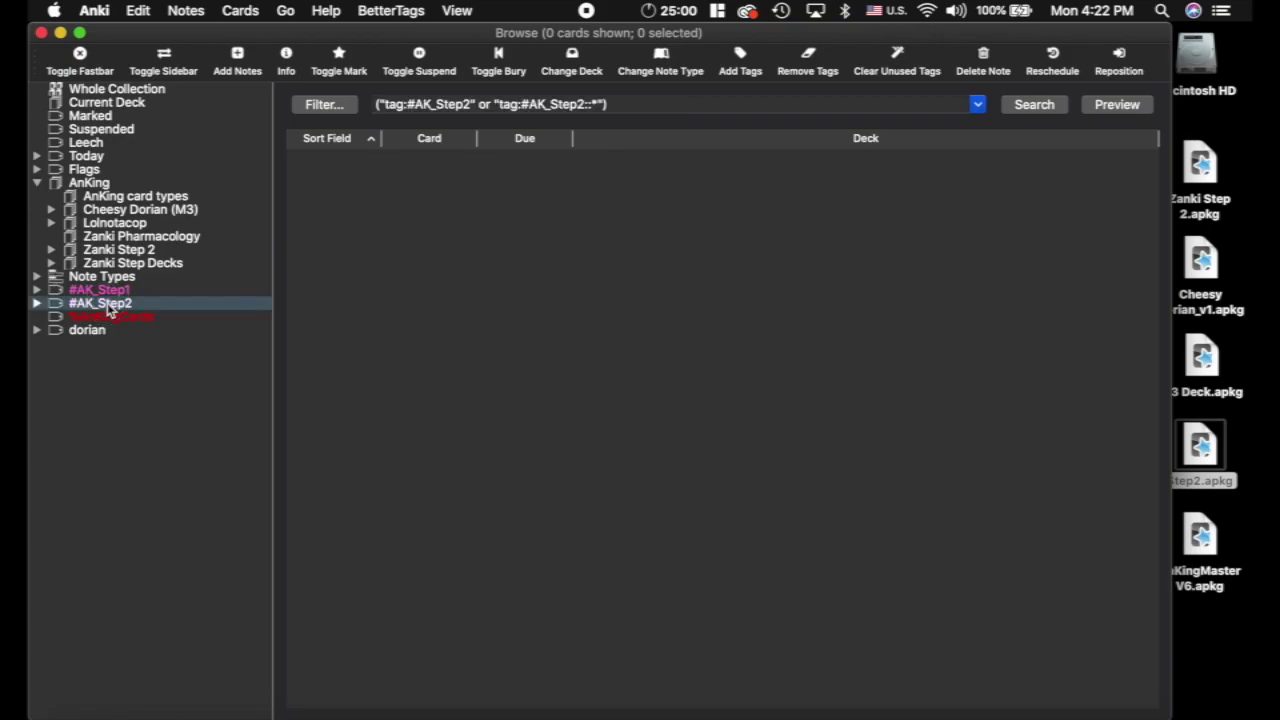
left_click(92, 331)
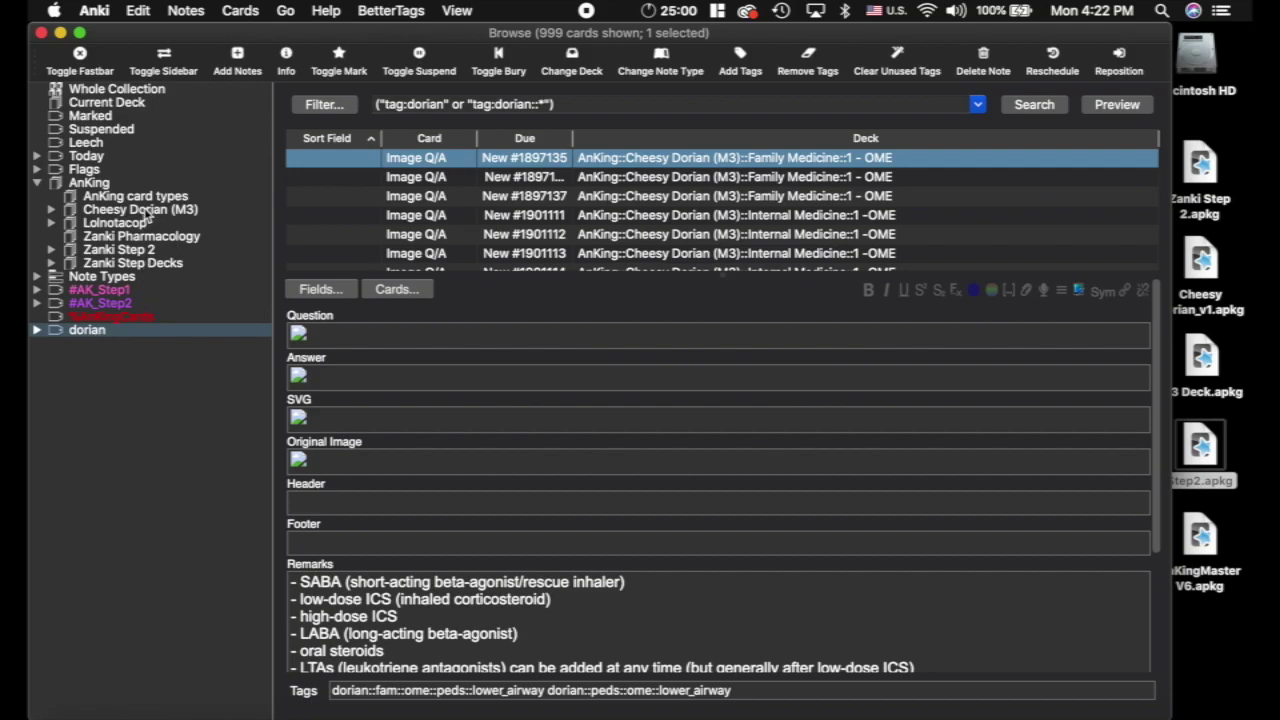
scroll(459, 230, "down", 15)
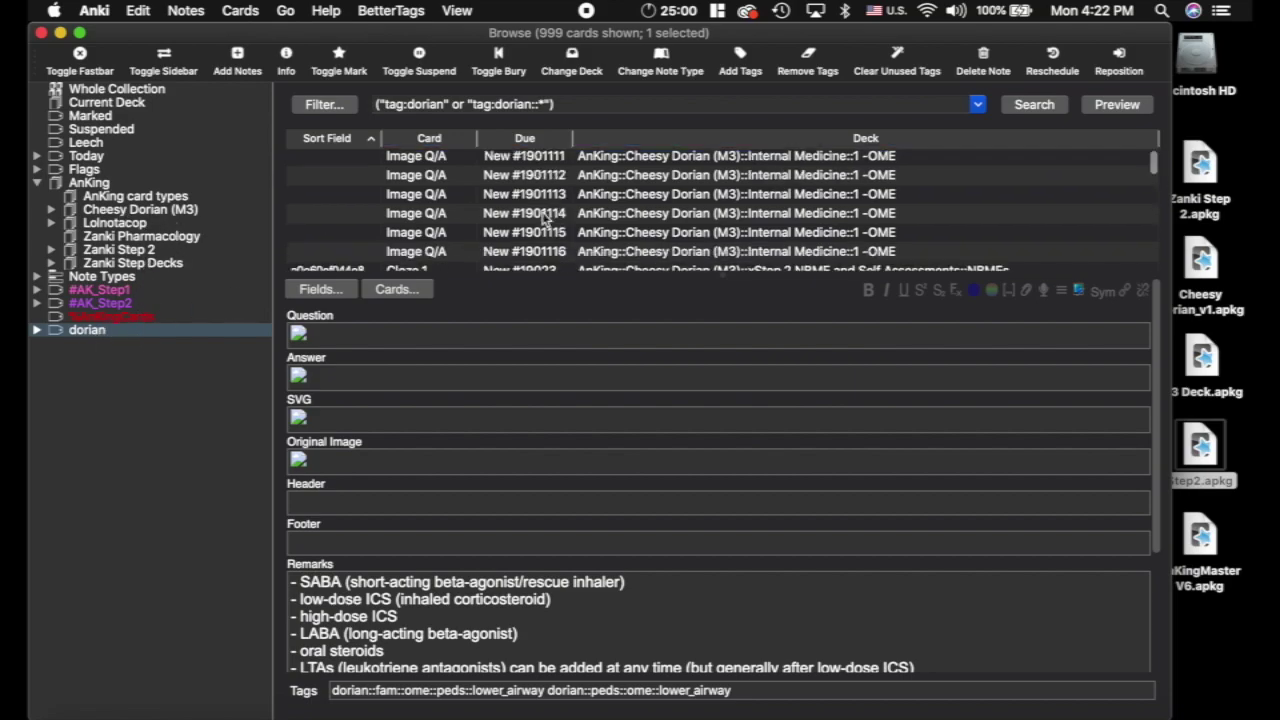
left_click(455, 205)
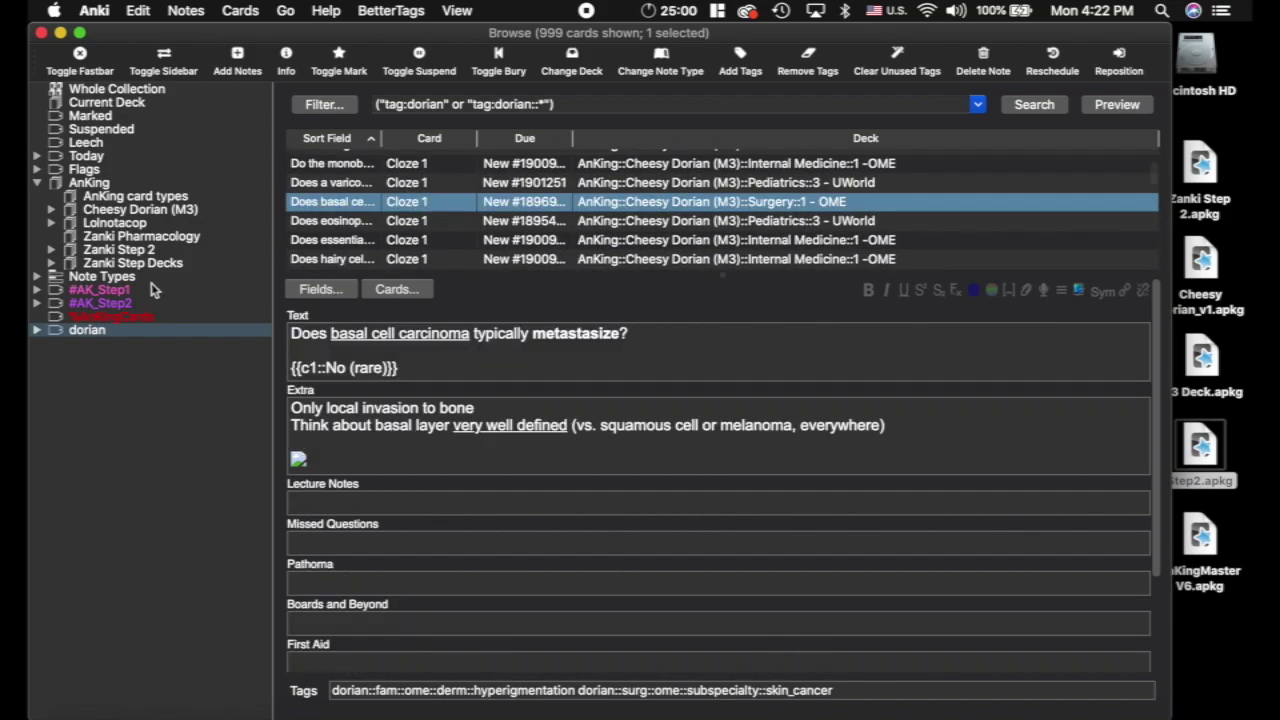
scroll(435, 225, "up", 10)
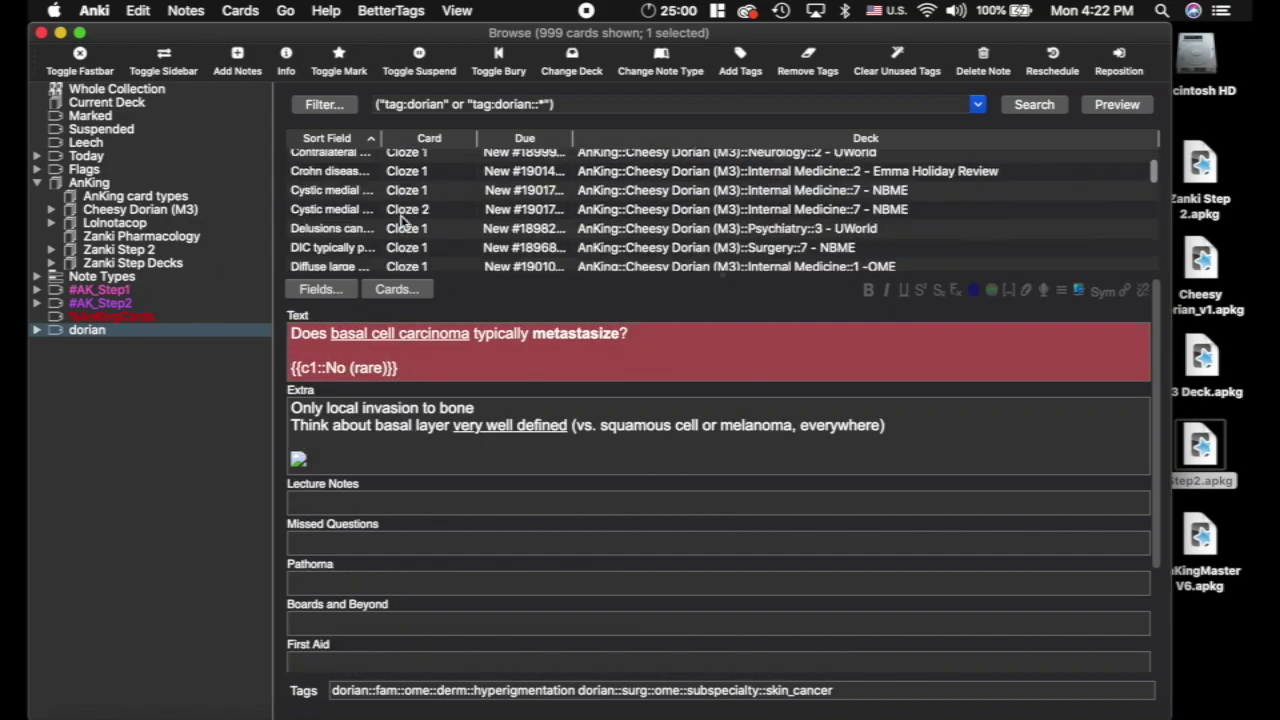
left_click(108, 303)
left_click(95, 290)
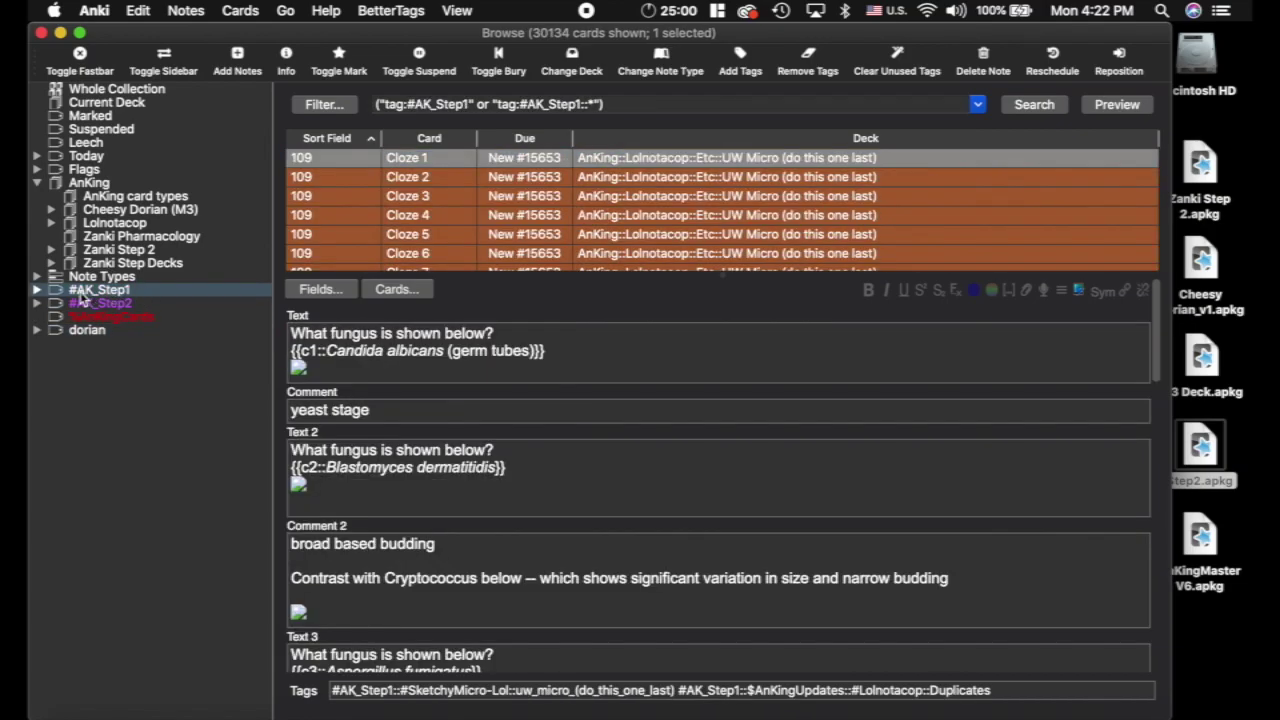
left_click(86, 331)
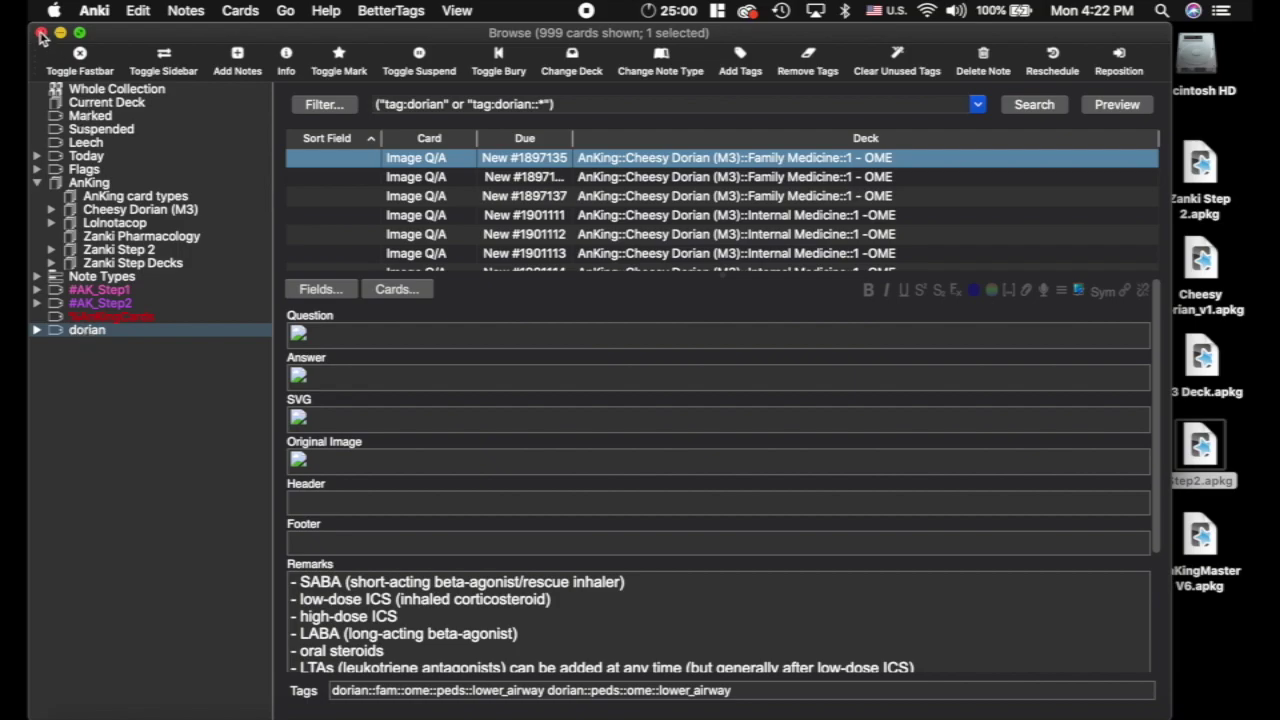
left_click(41, 34)
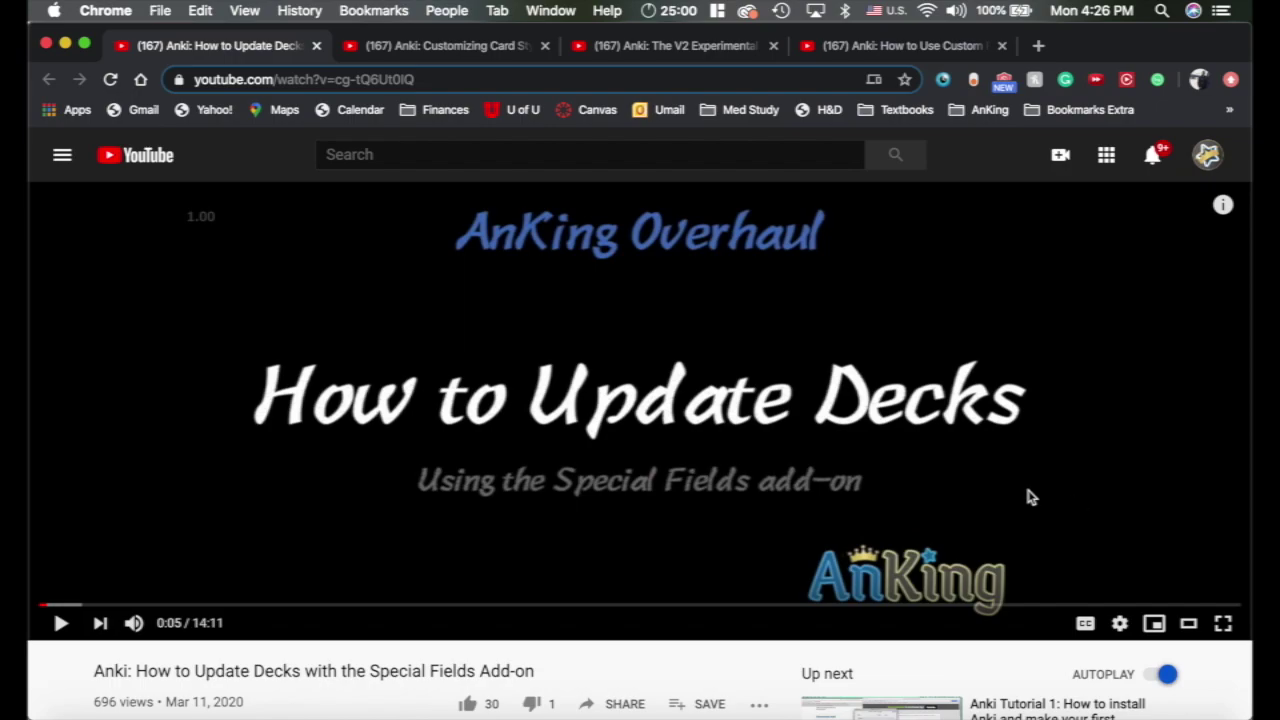
Switch to Anki, create a deck named AnKing and nest the Zanki Step 2 deck under it.
key("ctrl+Right")
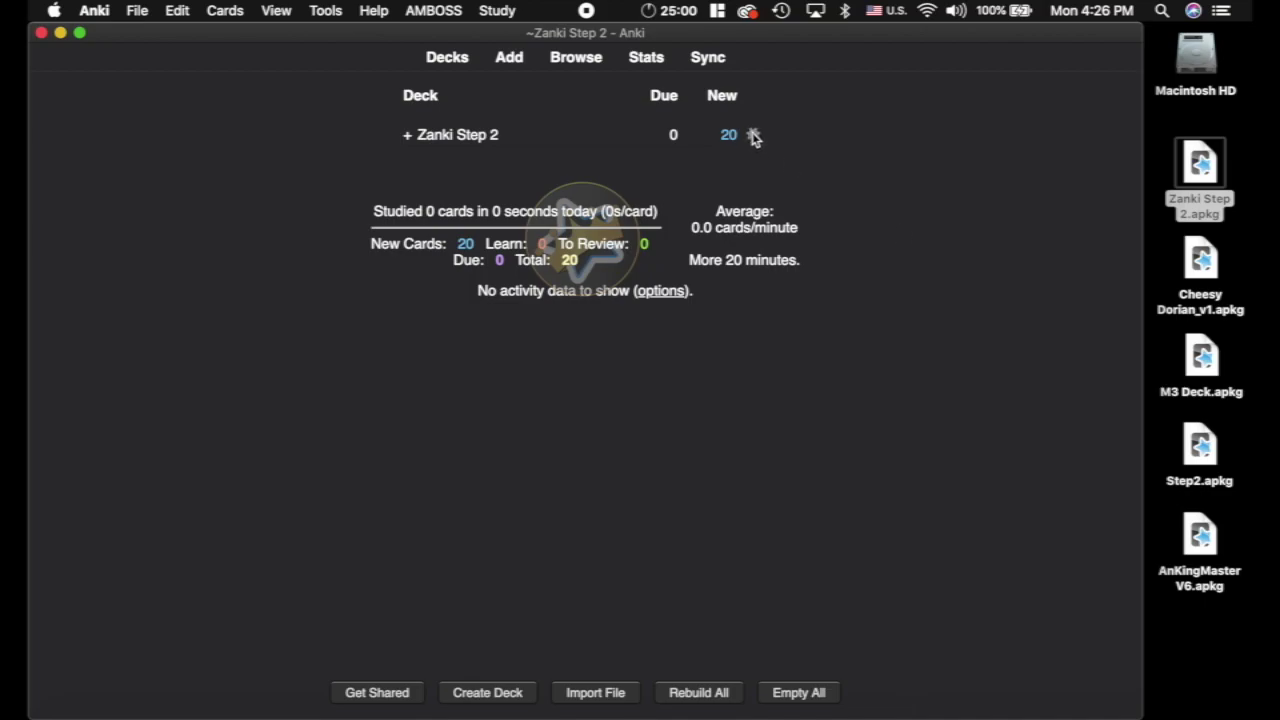
left_click(487, 692)
type("AnKing")
key("Return")
left_click(455, 160)
left_click_drag(457, 164, 443, 136)
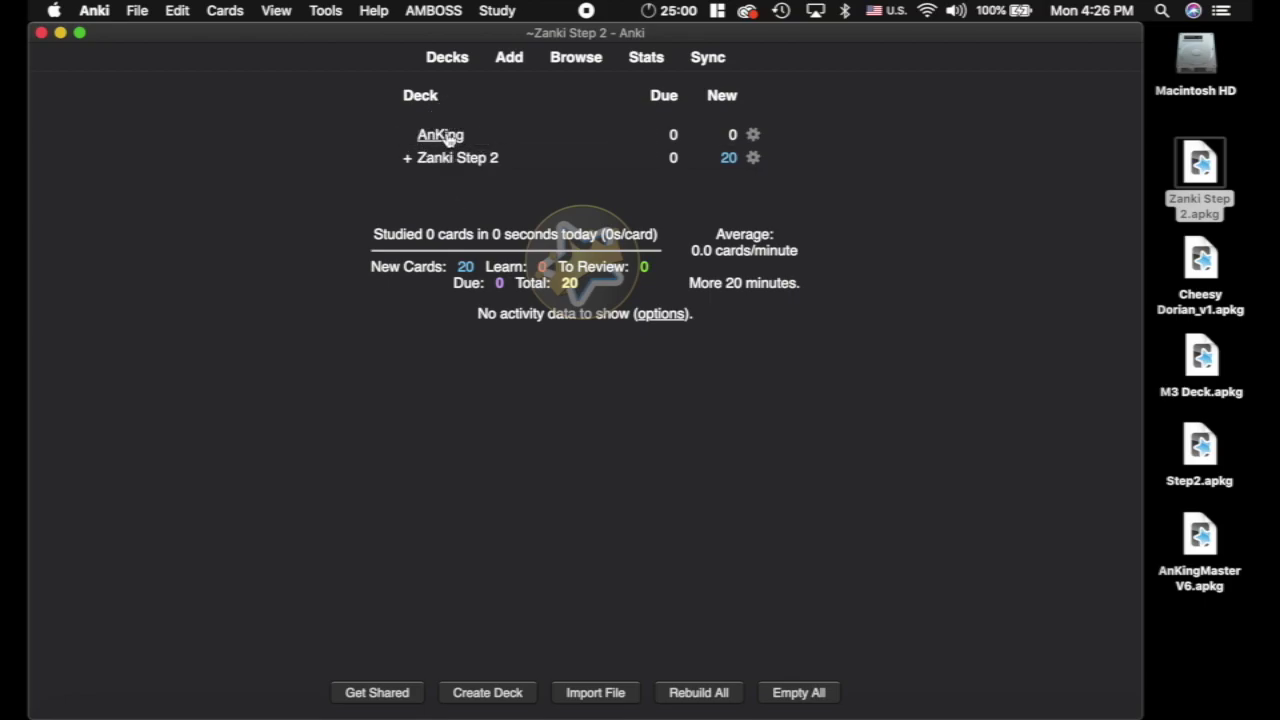
Import AnKingMaster V6.apkg and dismiss the import report.
left_click(576, 57)
left_click(298, 128)
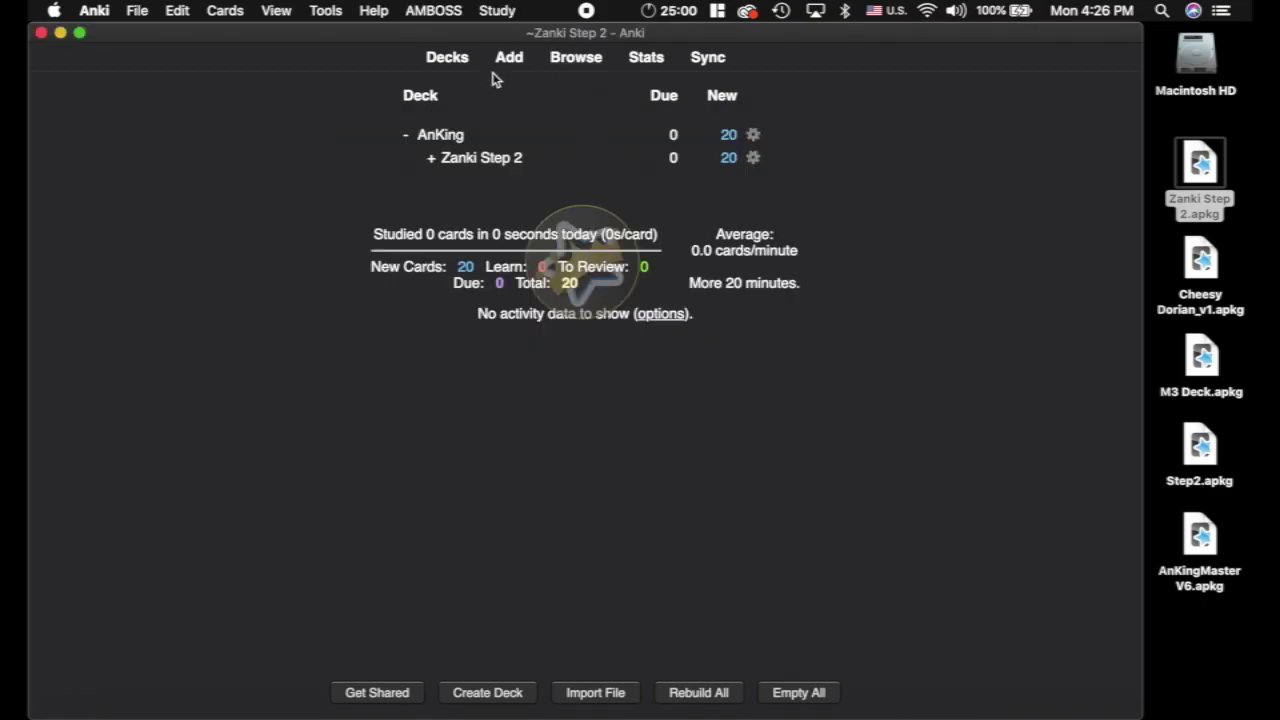
double_click(1203, 553)
left_click(777, 530)
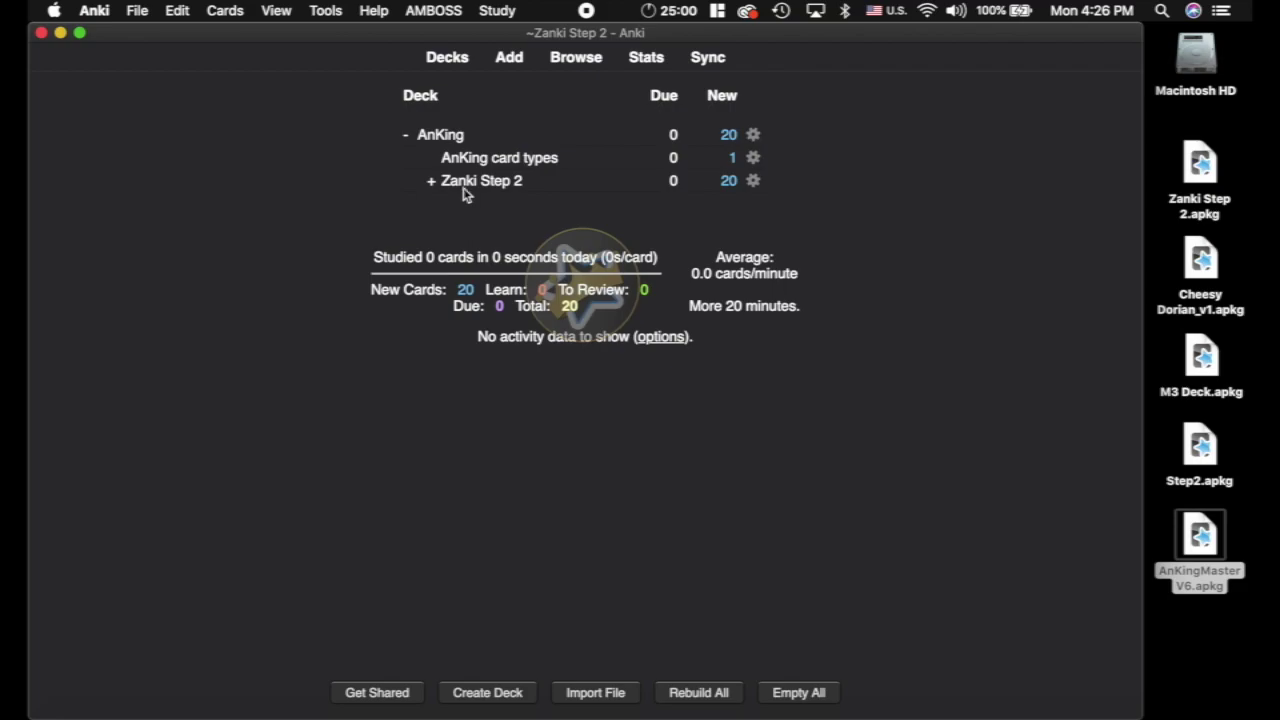
Convert all Cloze-88141 notes to the Cloze-AnKingMaster note type, mapping Text to Text and Extra to Extra.
left_click(574, 60)
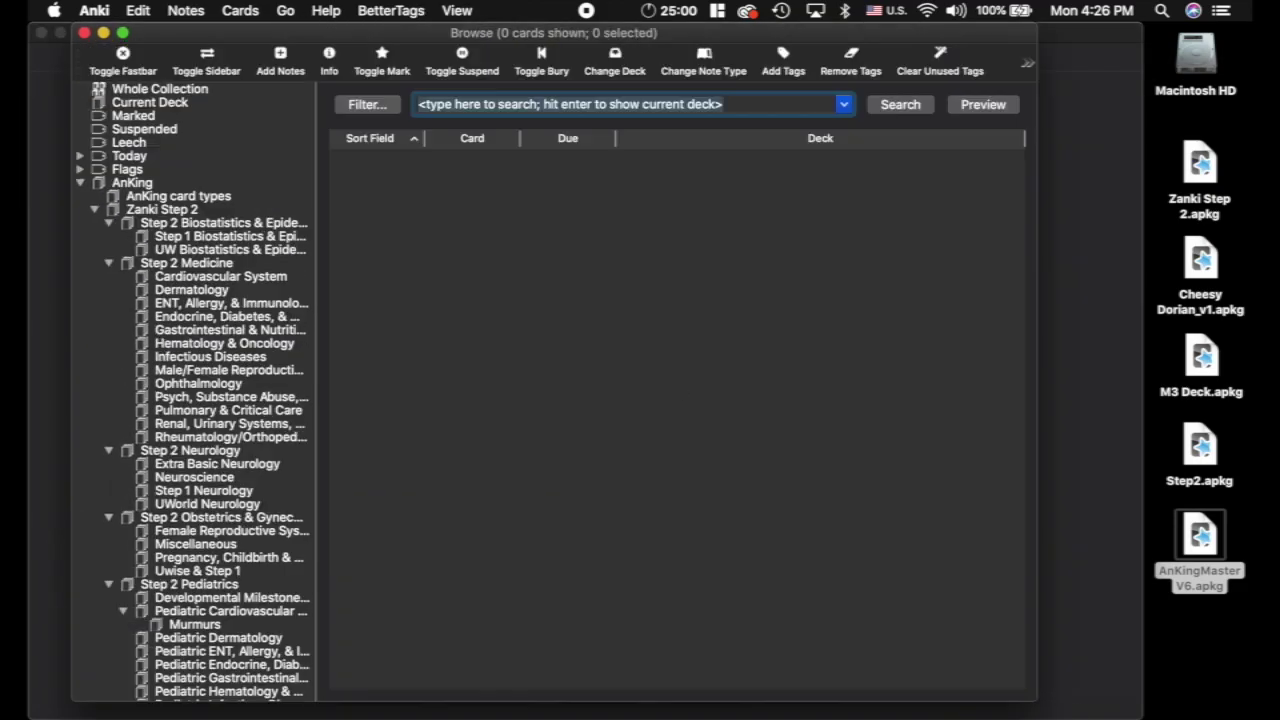
left_click(80, 184)
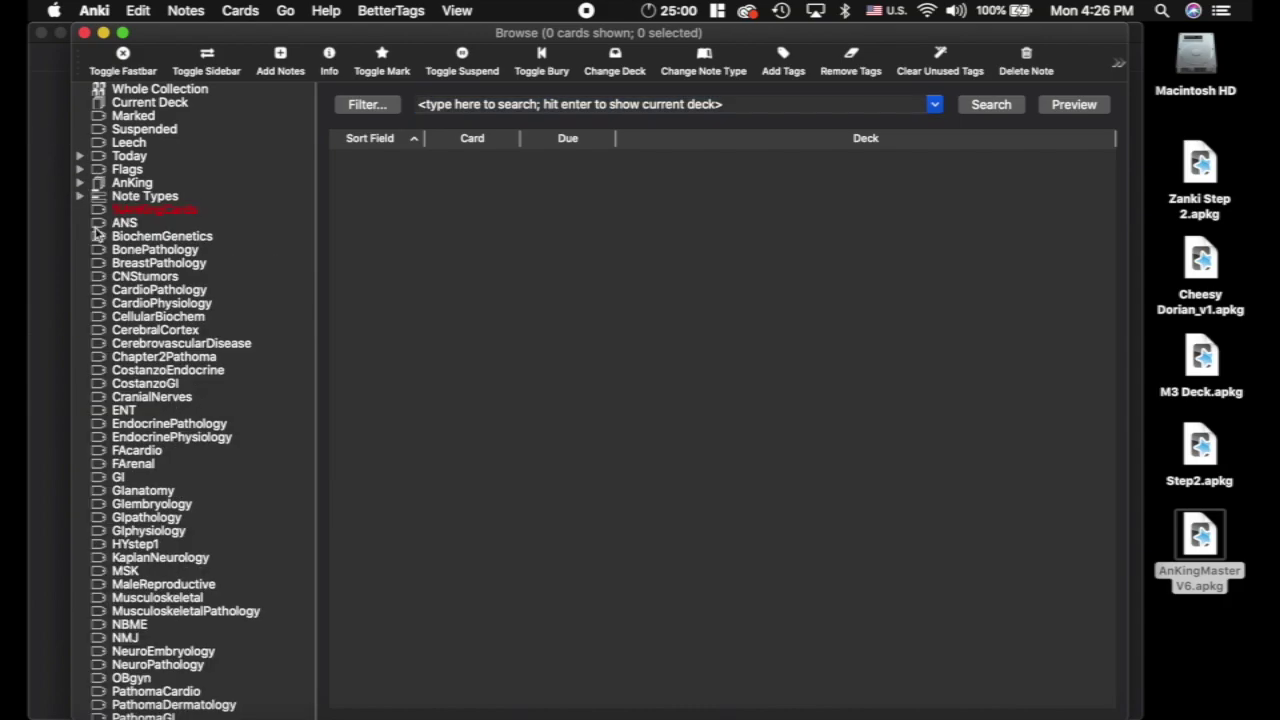
left_click(80, 197)
left_click(196, 277)
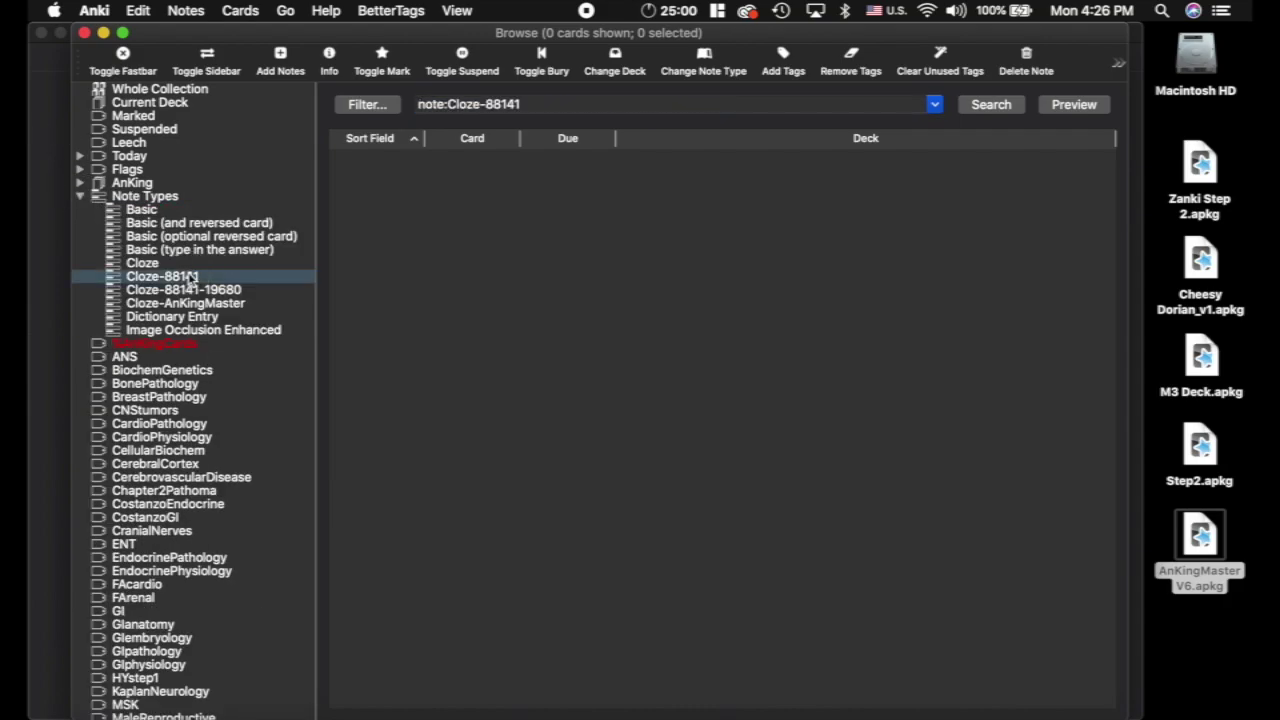
left_click(520, 257)
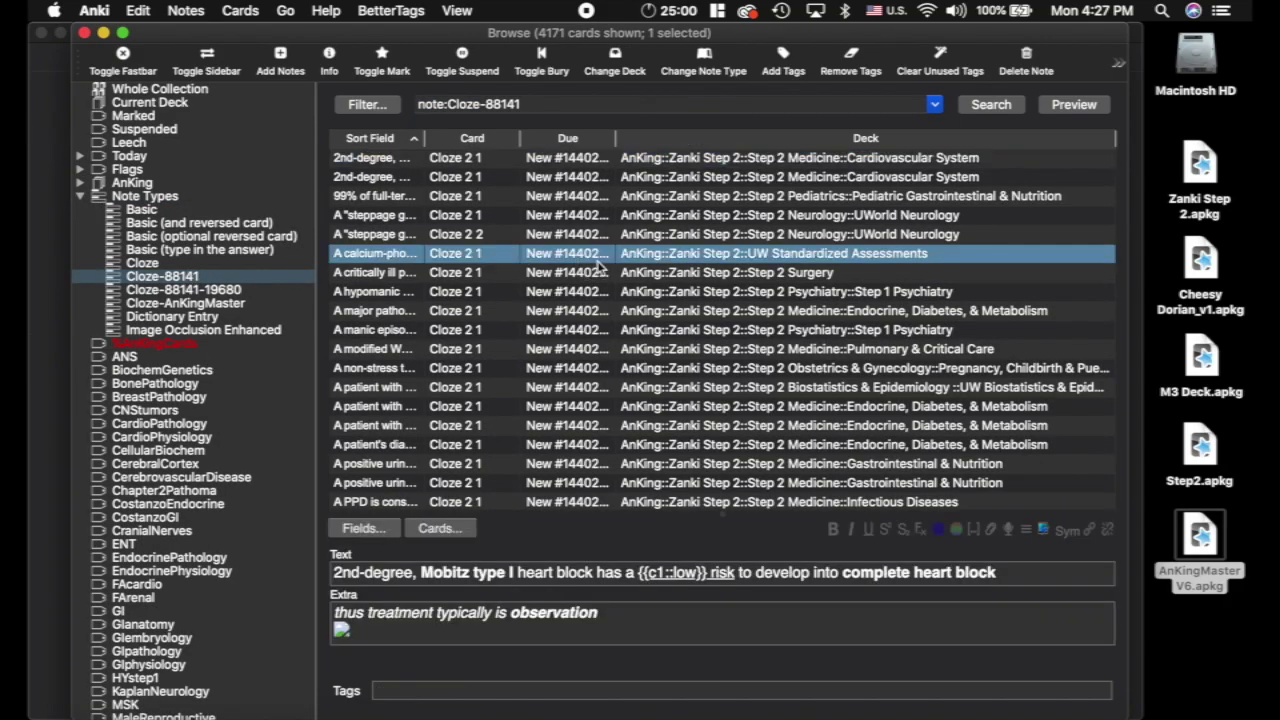
key("super+a")
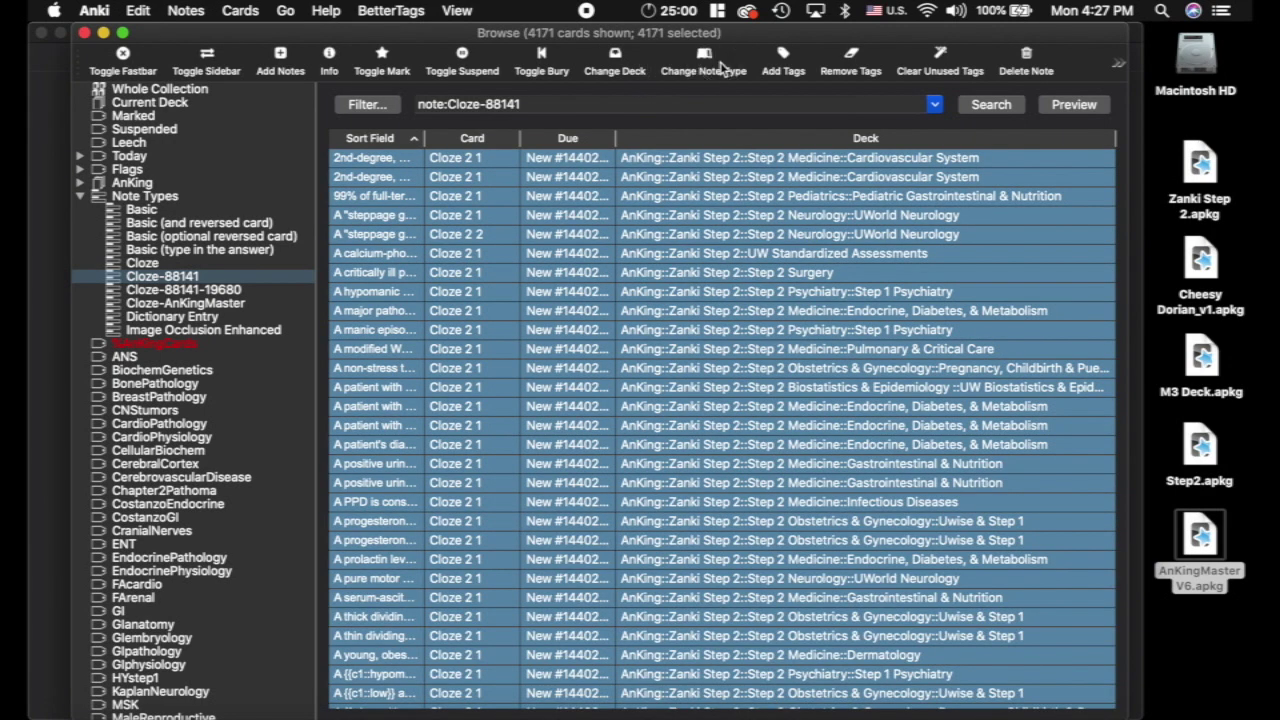
left_click(724, 64)
left_click(645, 97)
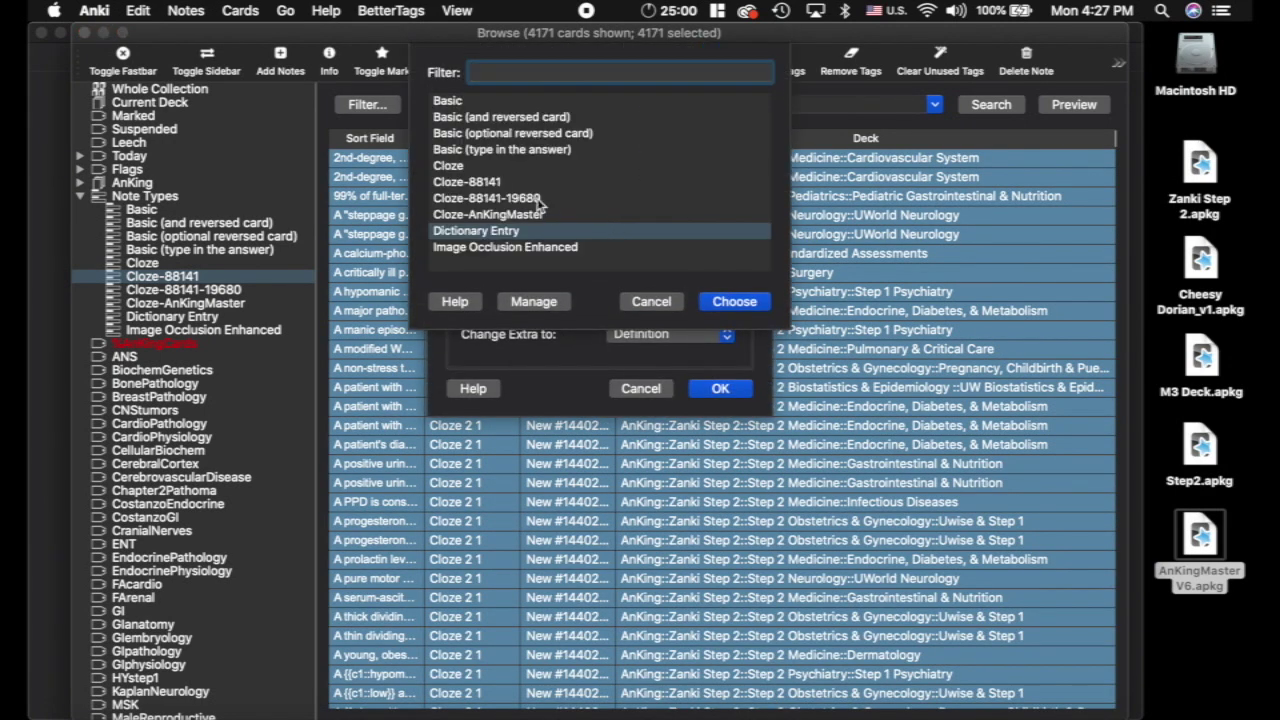
left_click(518, 214)
left_click(758, 308)
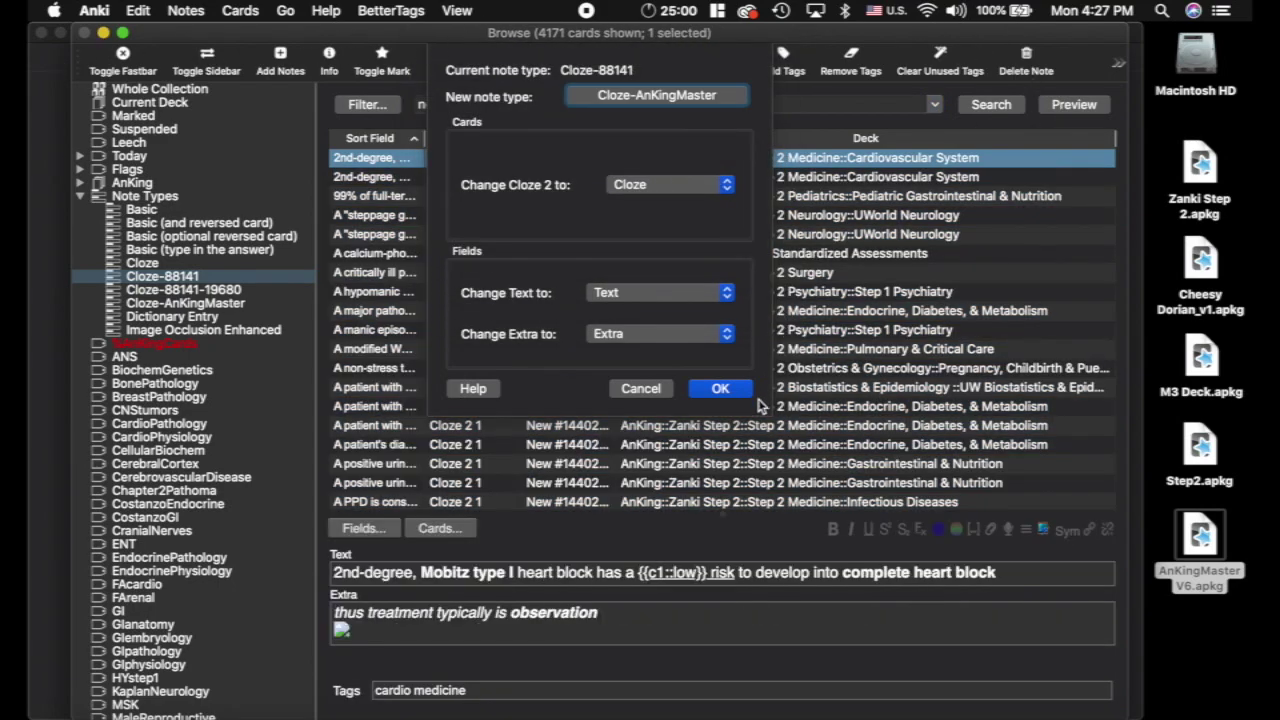
left_click(728, 389)
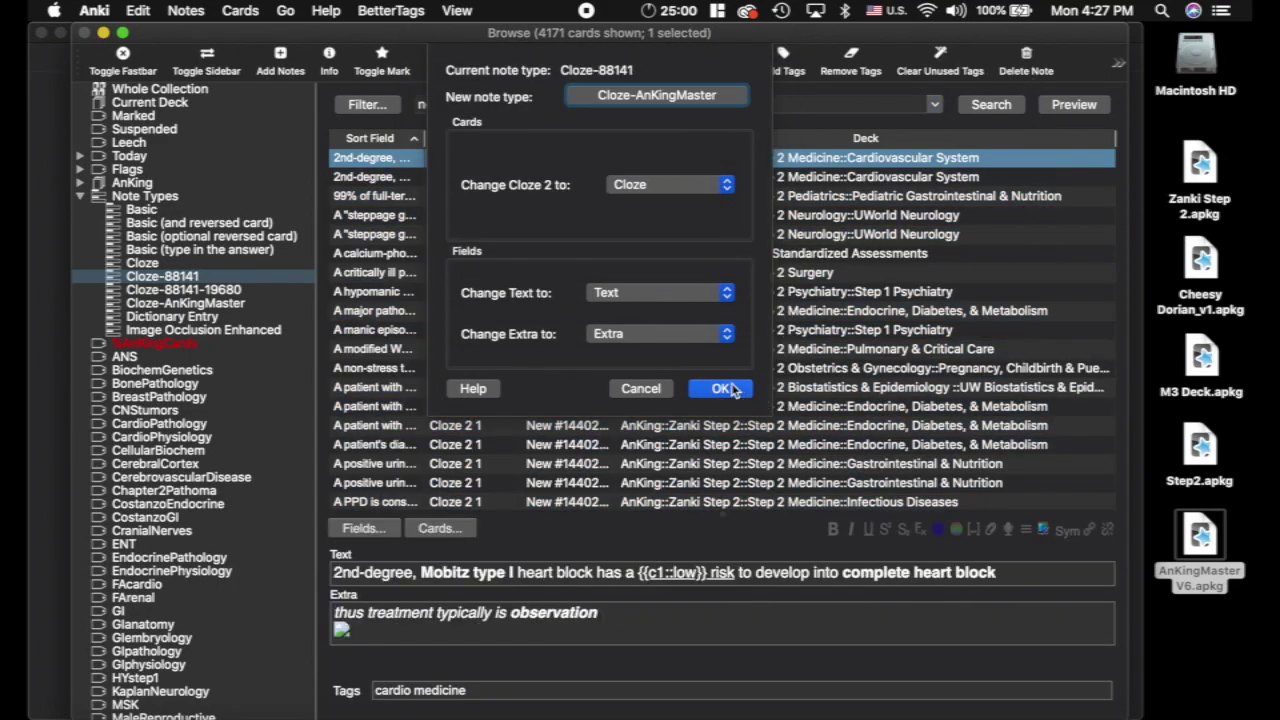
left_click(204, 293)
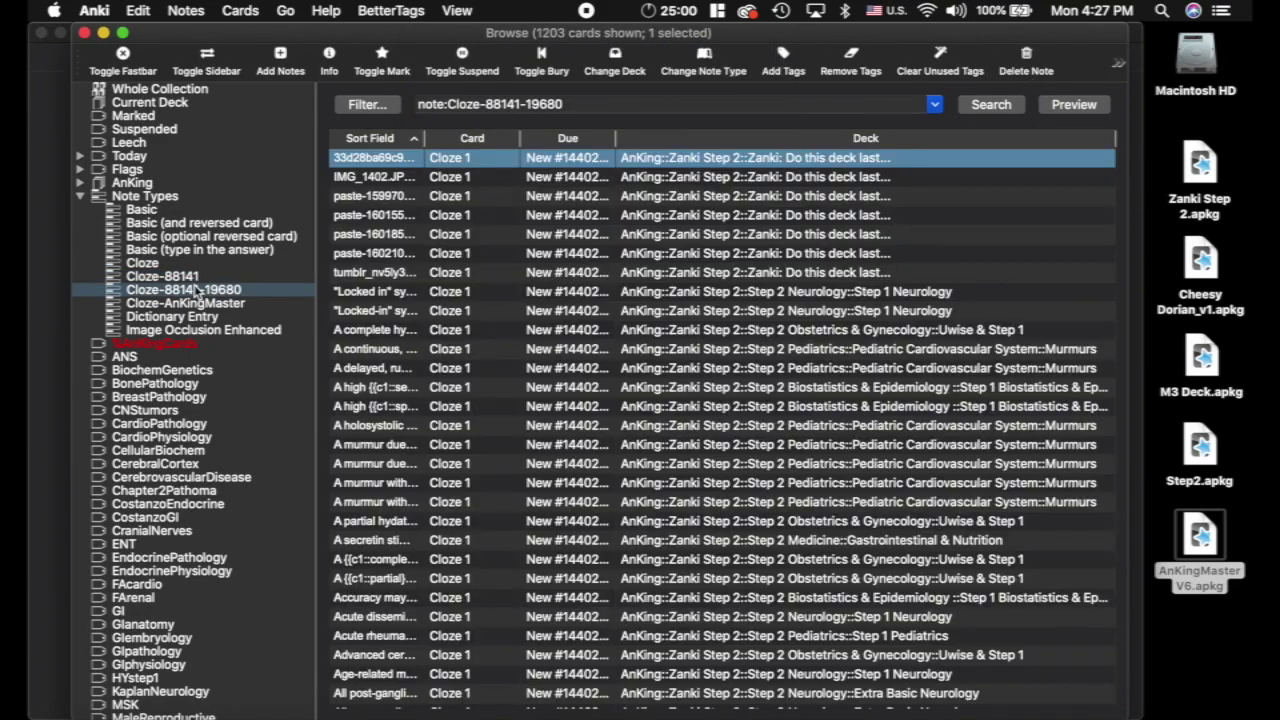
key("super+a")
left_click(700, 70)
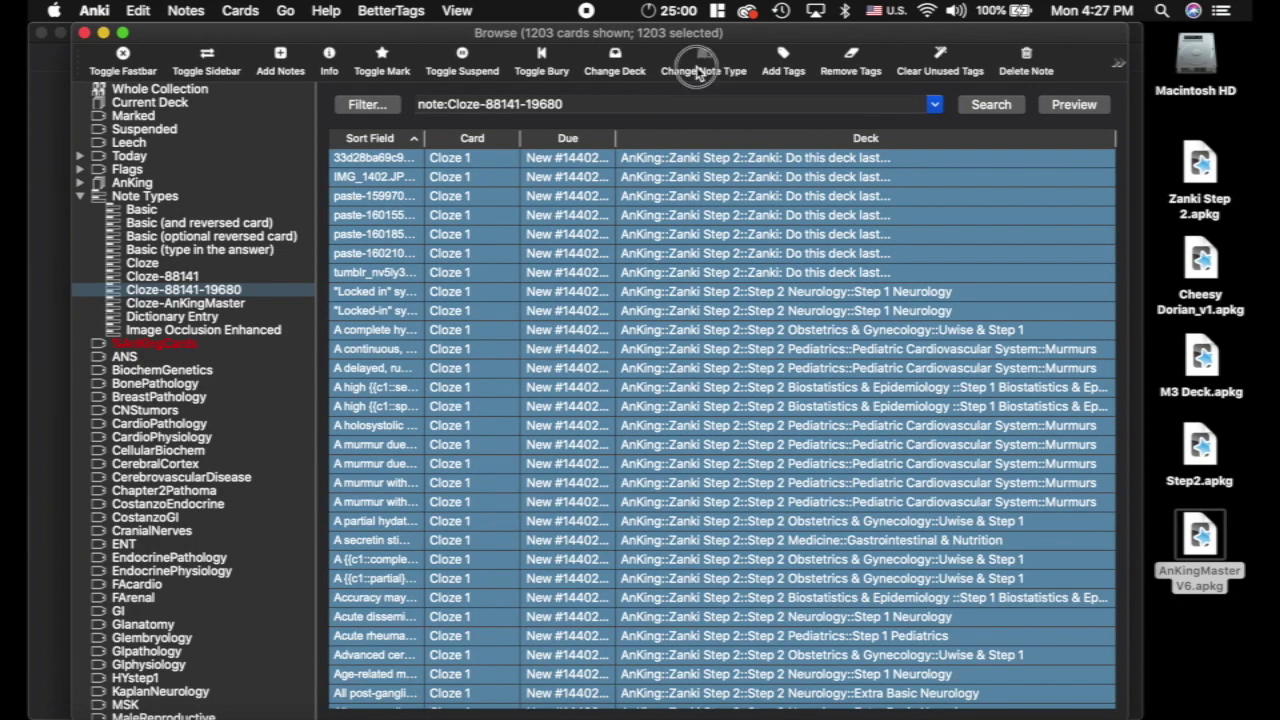
left_click(739, 395)
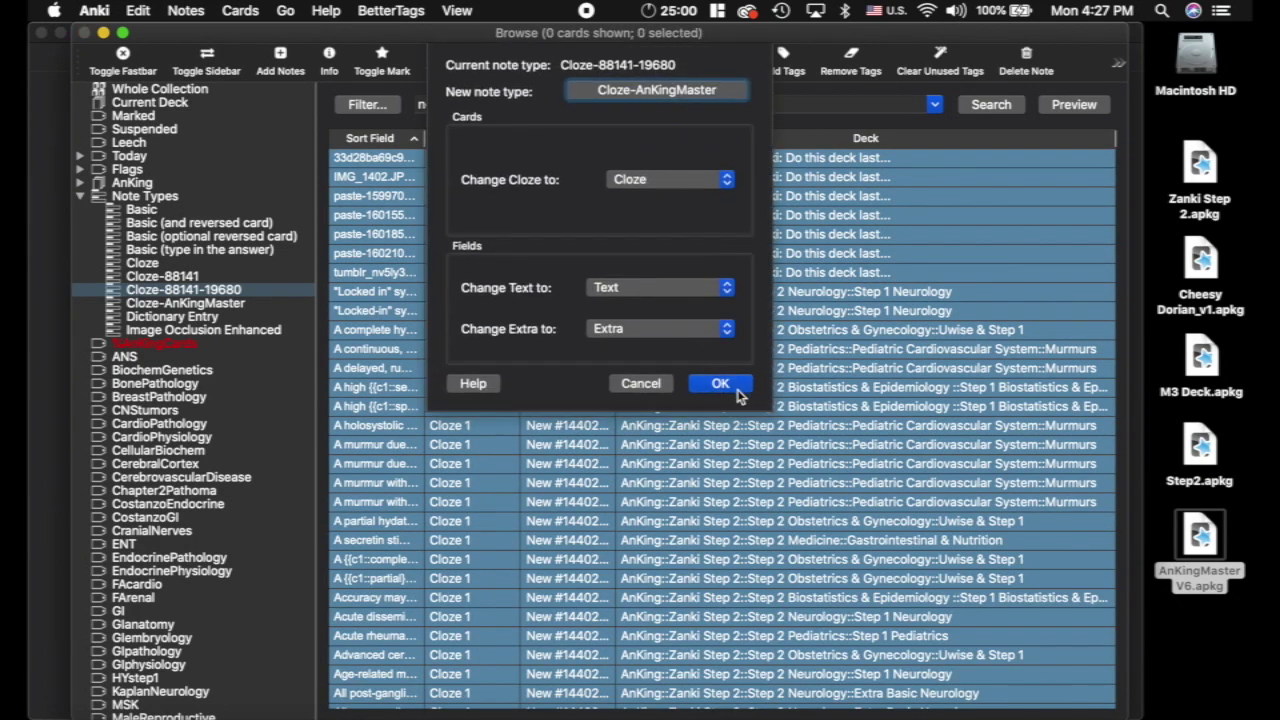
Check the Dictionary Entry, Image Occlusion Enhanced, Cloze and Basic note types for remaining cards, and close the browser.
left_click(220, 318)
left_click(232, 332)
left_click(185, 265)
left_click(180, 237)
left_click(150, 211)
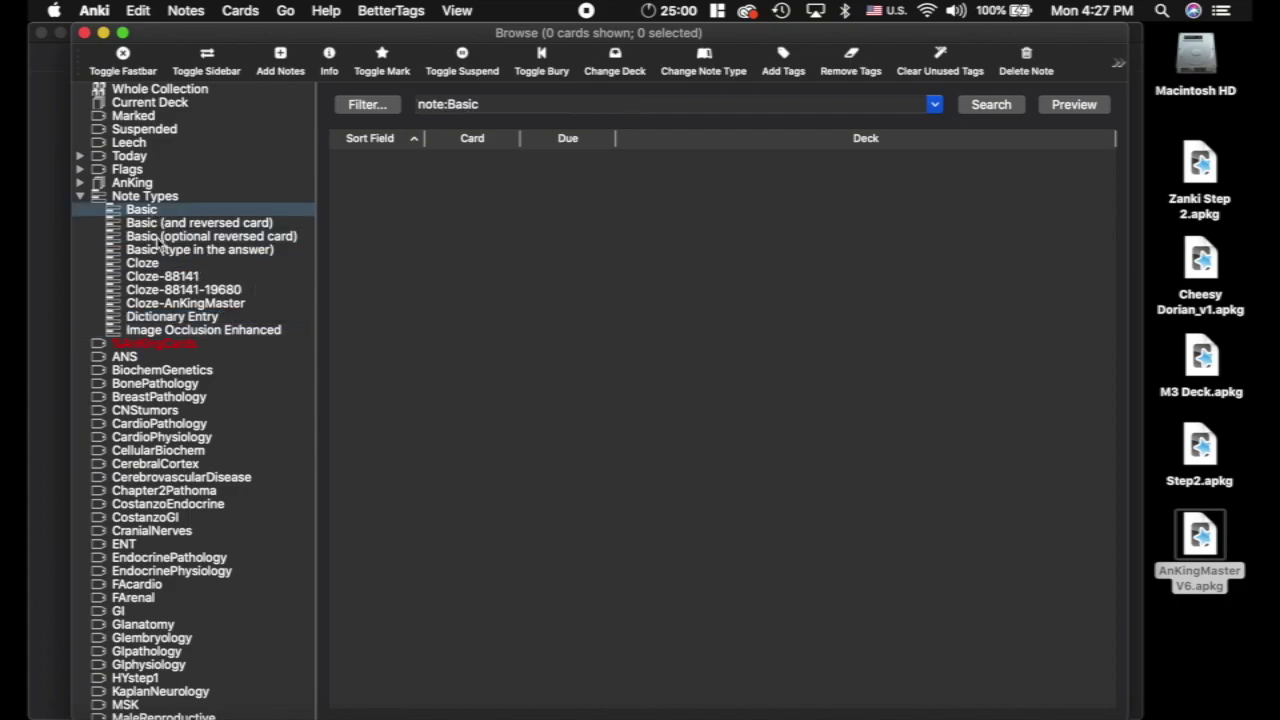
left_click(84, 33)
Add Text and Extra to the list of protected fields in the Special Fields add-on.
left_click(325, 10)
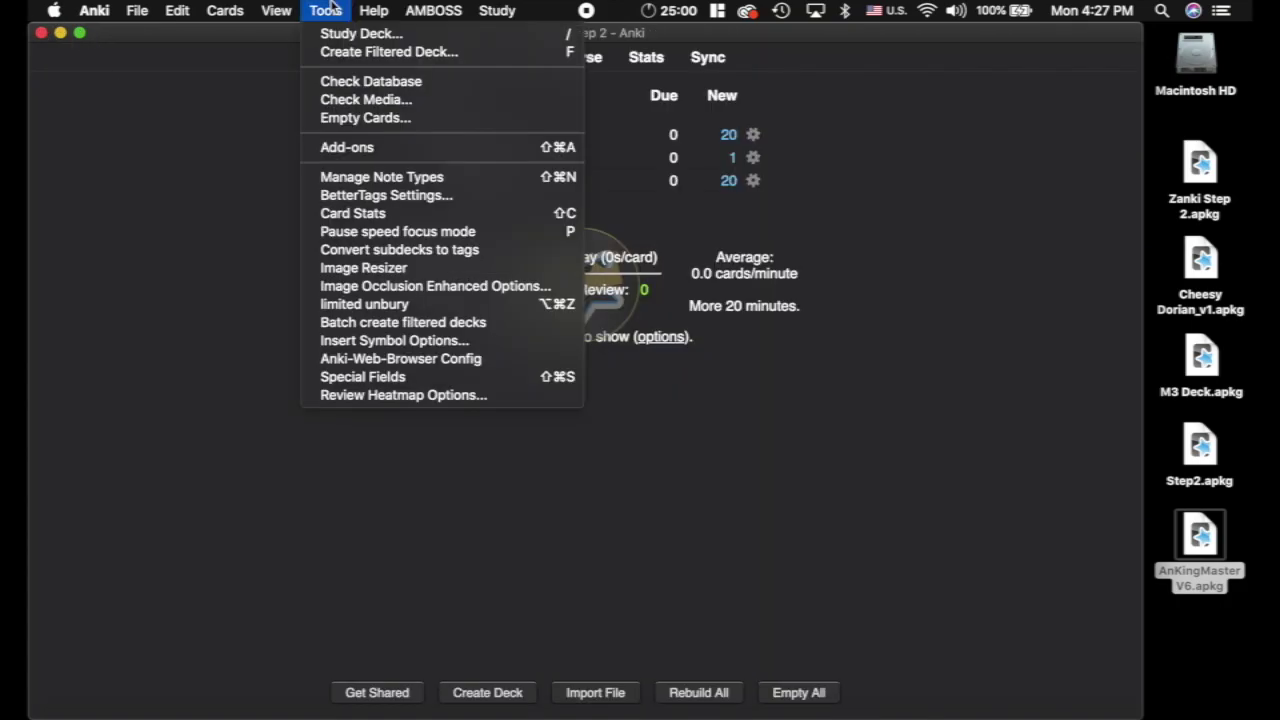
left_click(398, 377)
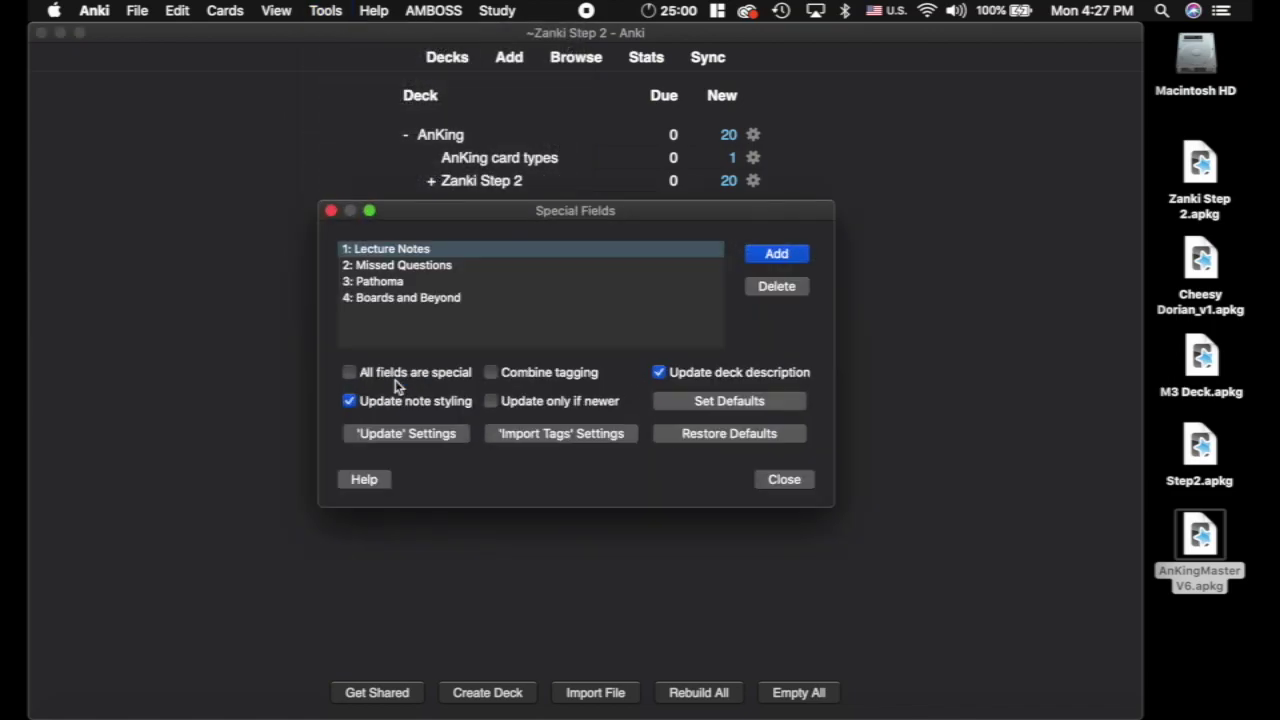
left_click_drag(660, 203, 415, 163)
left_click(532, 216)
type("Text")
key("Return")
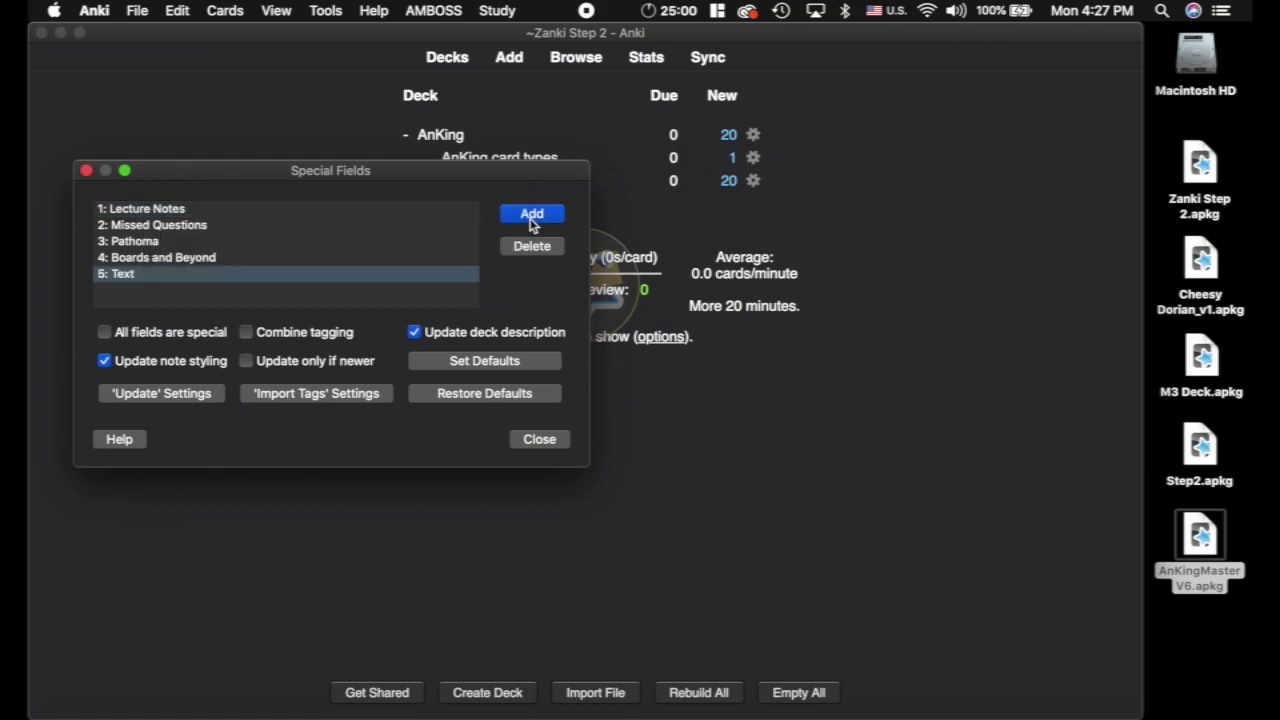
left_click(531, 222)
type("E")
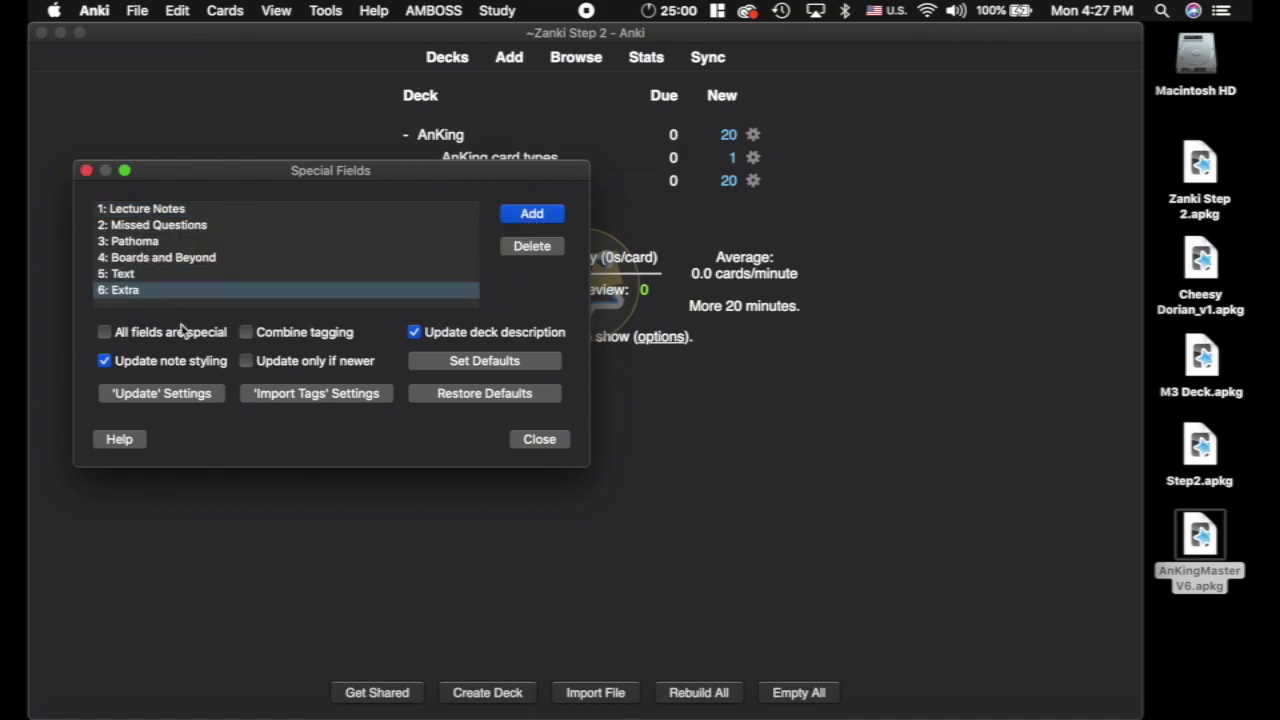
Apply the Special Fields add-on's preset settings for updating a deck and close its settings.
left_click_drag(240, 176, 263, 120)
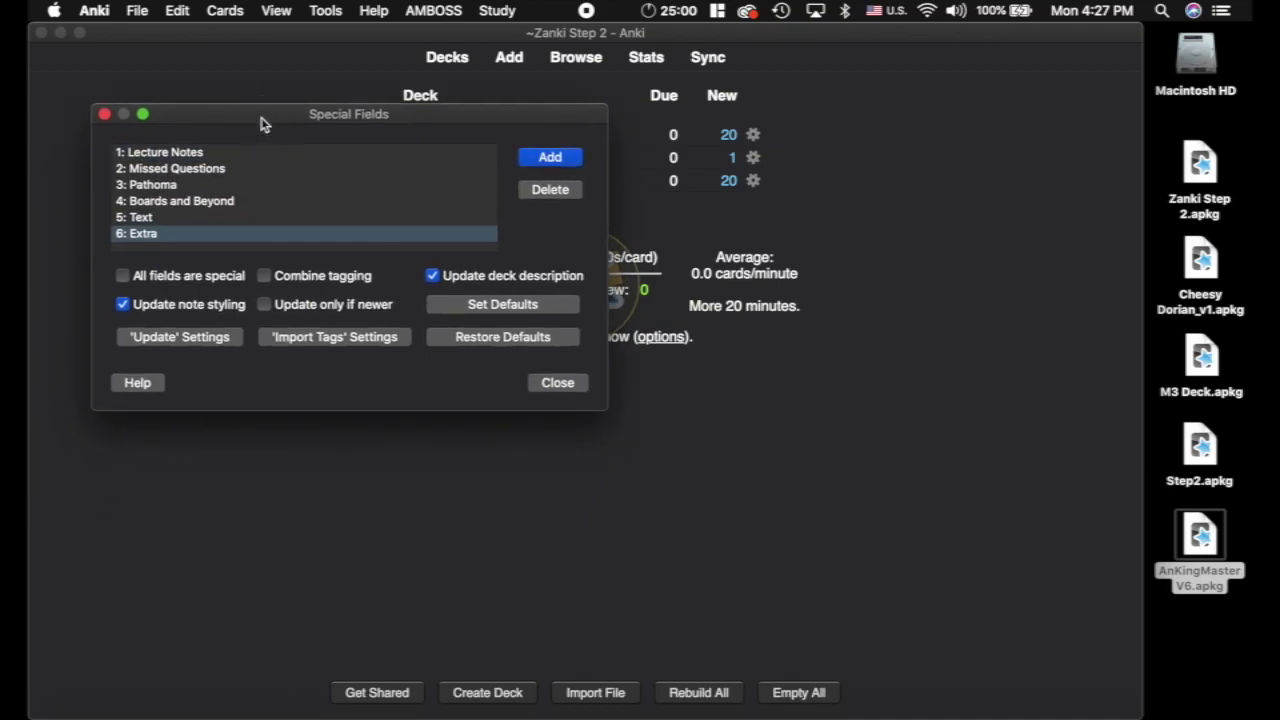
left_click(179, 337)
left_click(449, 277)
left_click(105, 115)
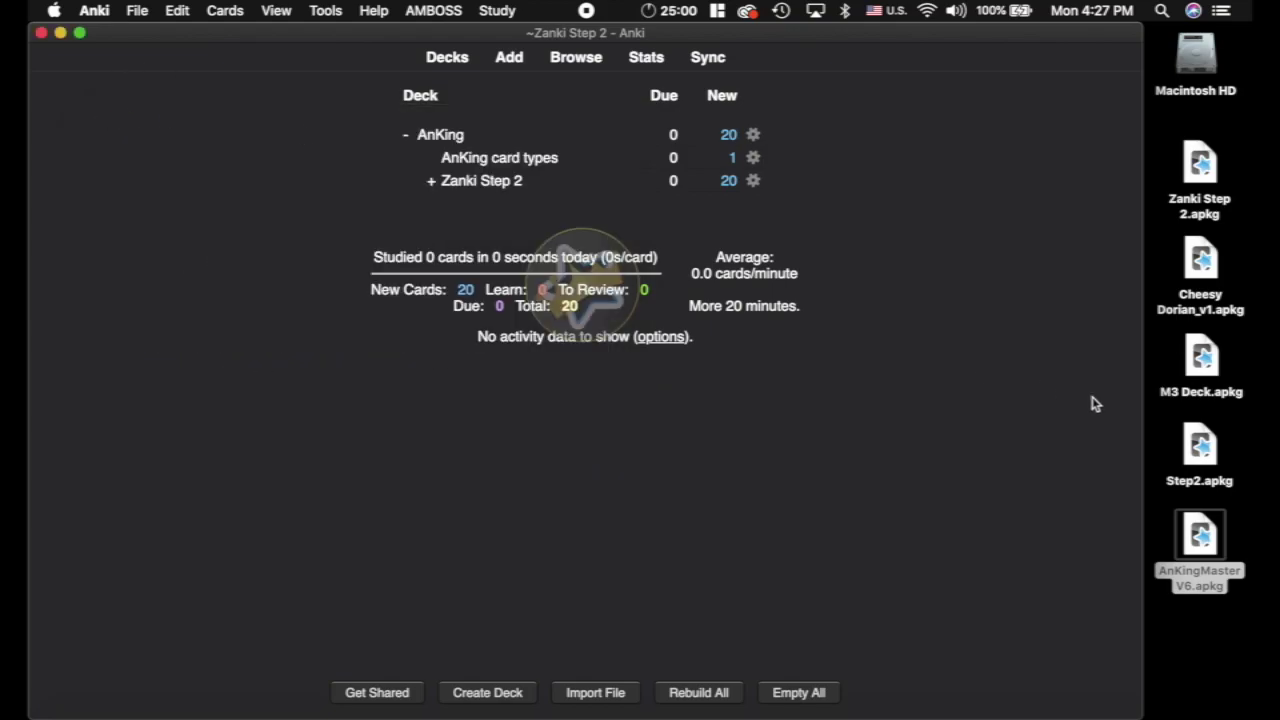
Import Step2.apkg into the collection.
left_click(1200, 445)
left_click(735, 565)
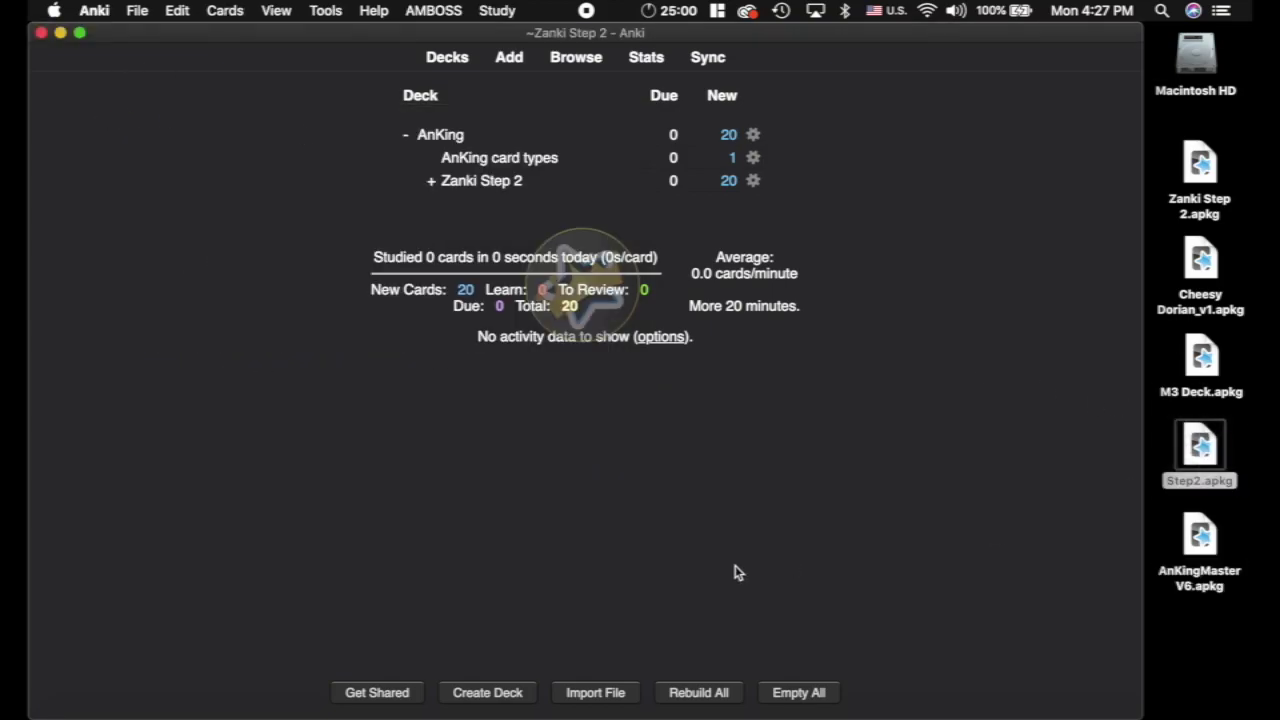
left_click(697, 497)
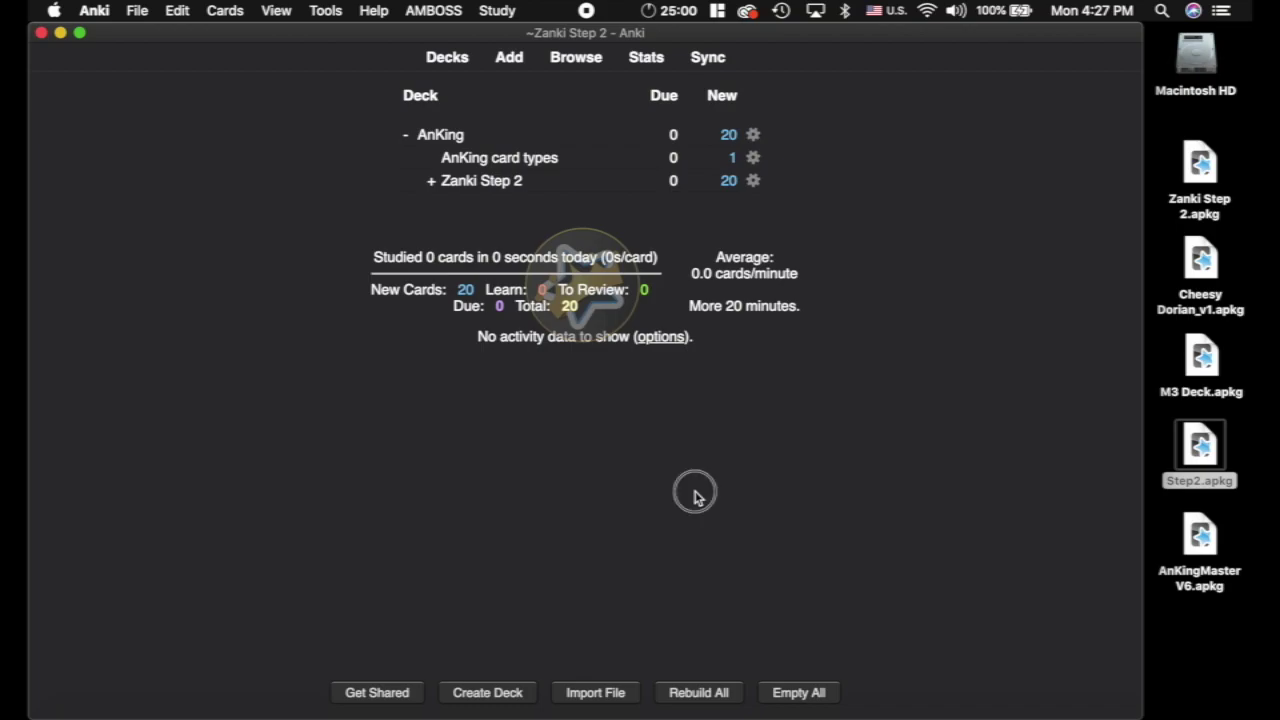